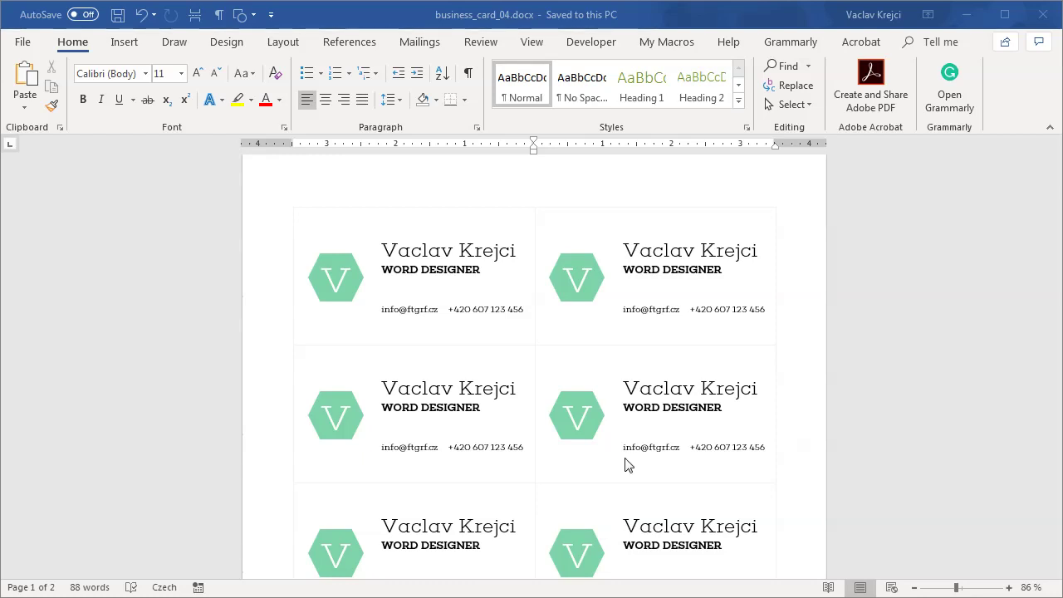
Step: Bring the business card document window forward and scroll through it
click(605, 16)
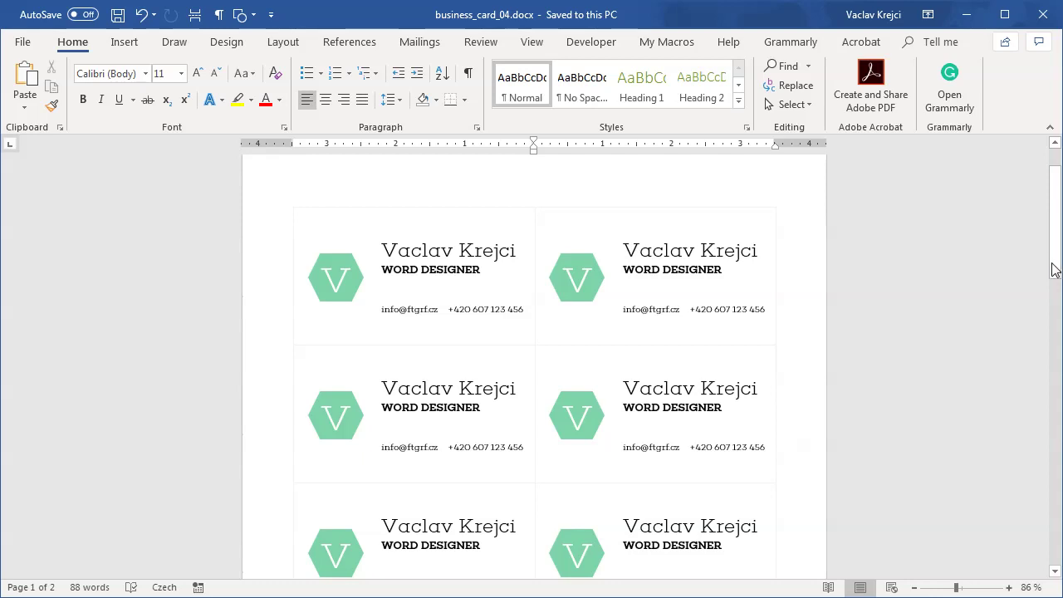
drag(1055, 270, 1053, 340)
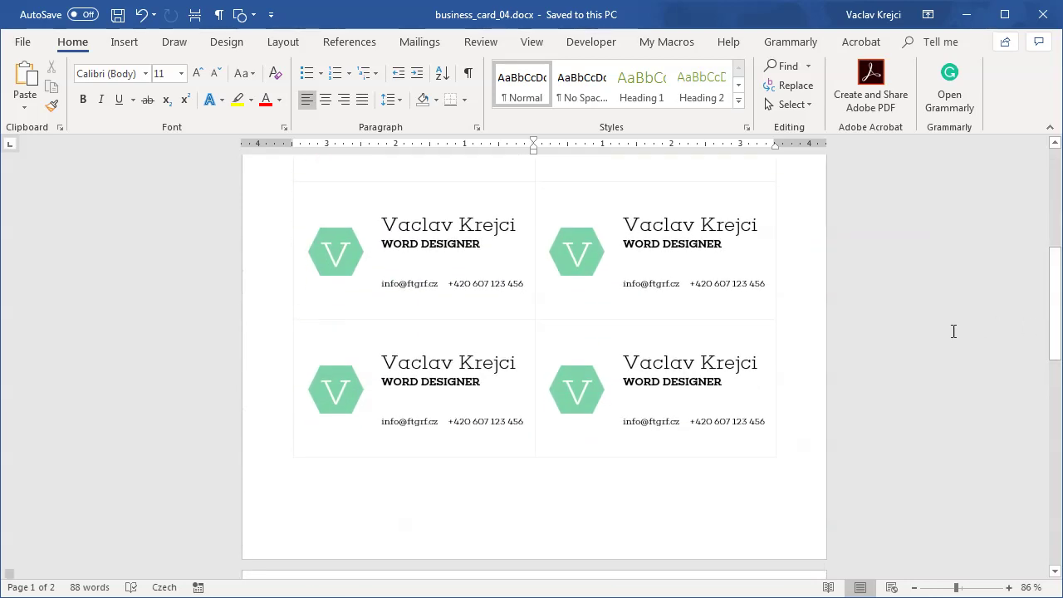
drag(1055, 279, 1054, 425)
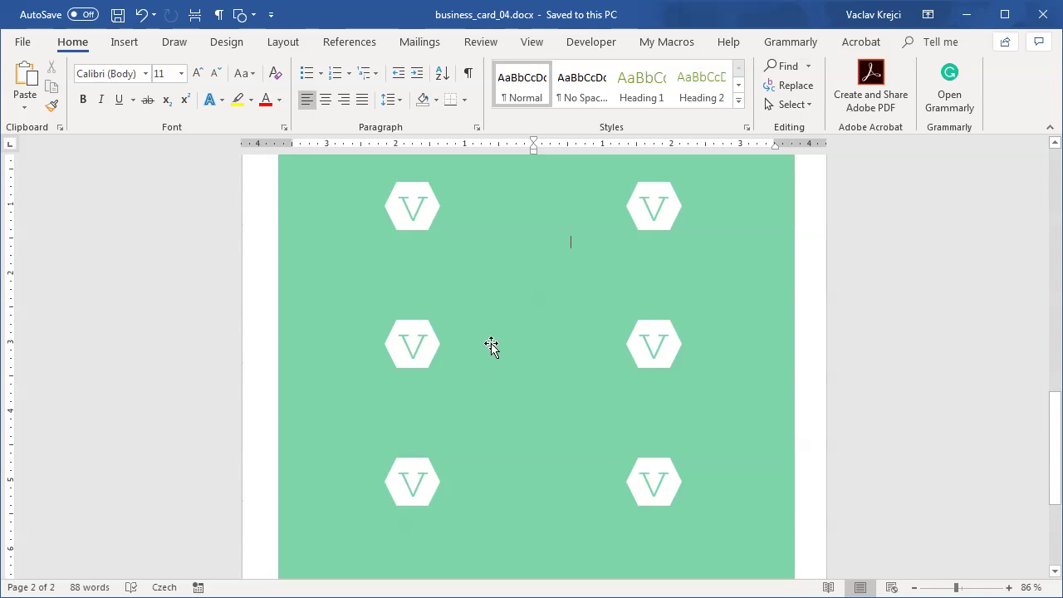
drag(1054, 443, 1052, 193)
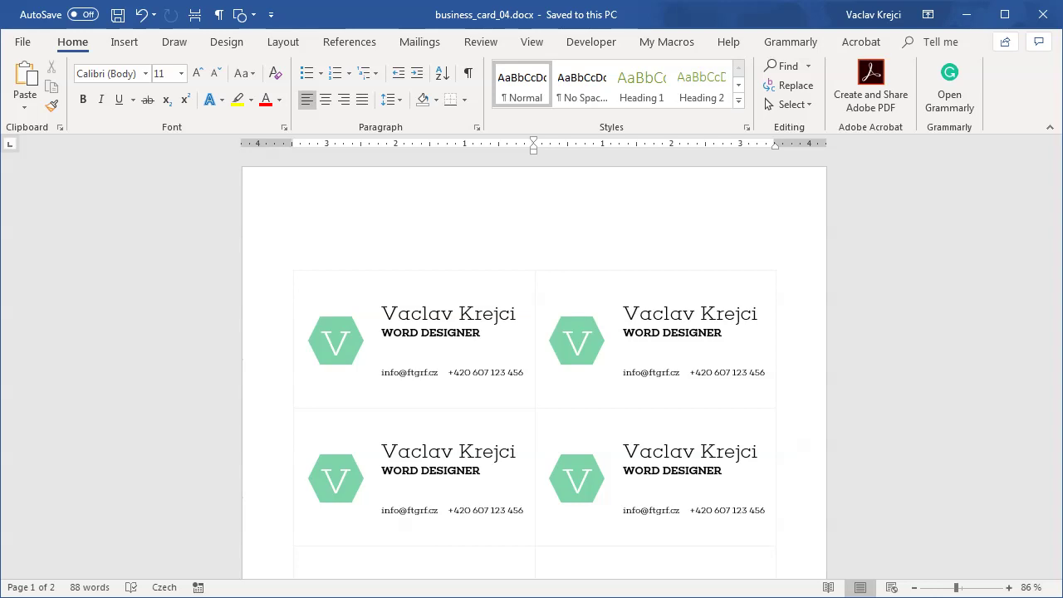
Step: Start a new blank document with Letter 8.5 × 11 in paper size
key(ctrl+n)
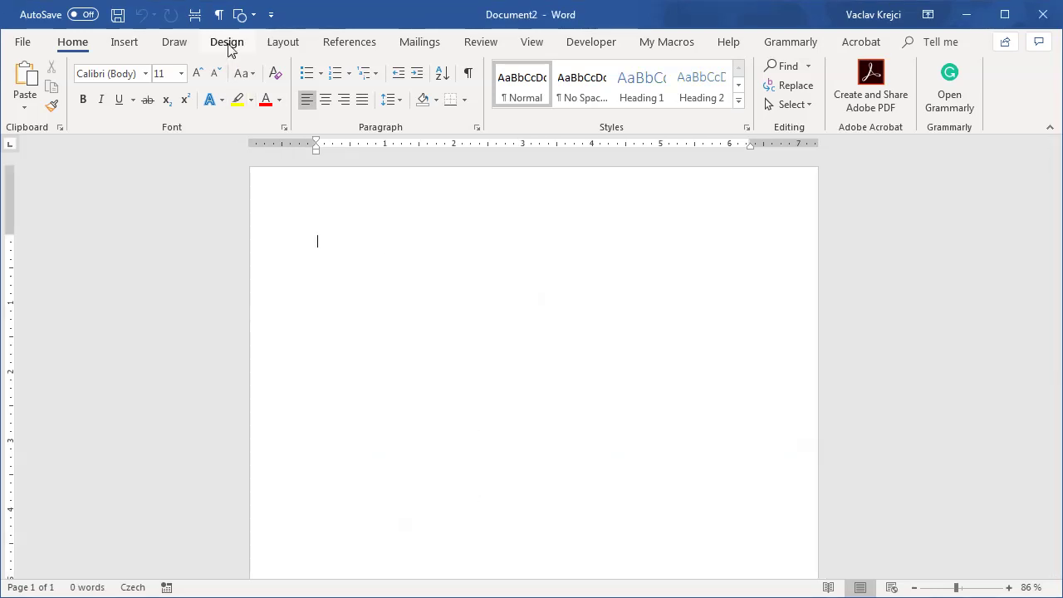
click(227, 46)
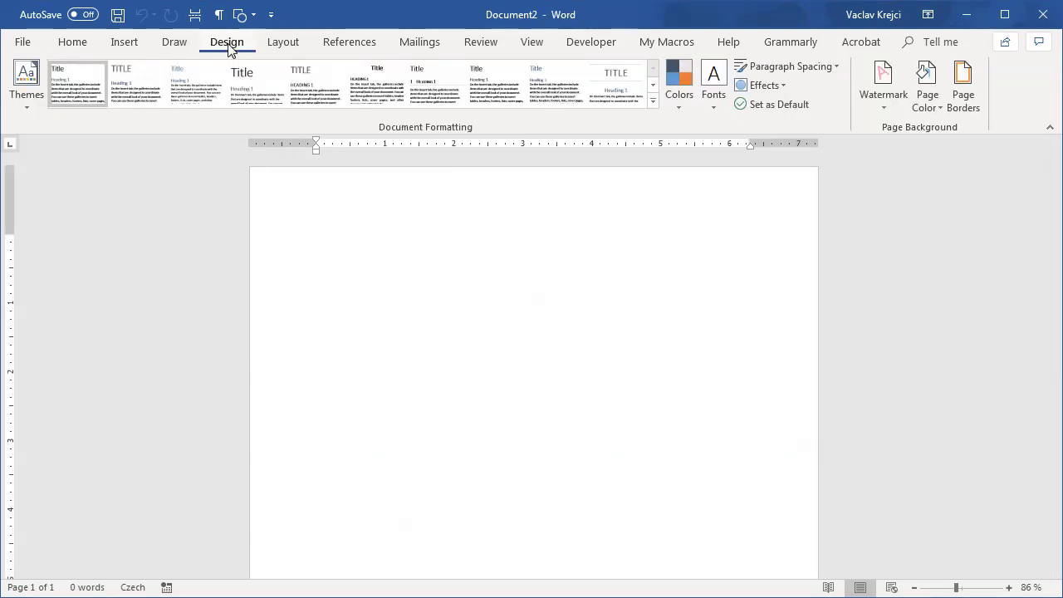
click(277, 46)
click(118, 98)
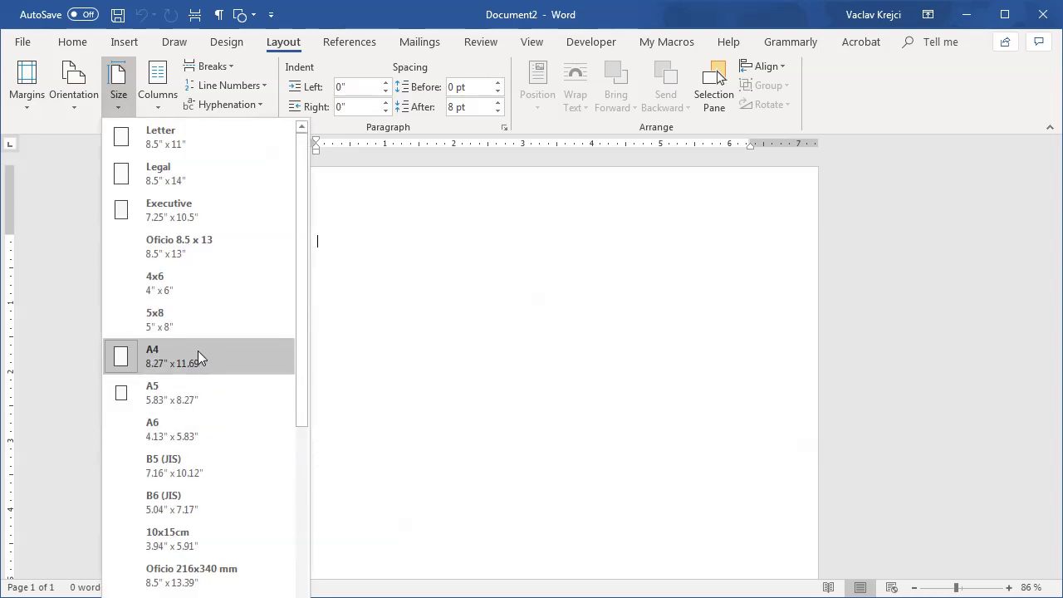
click(190, 140)
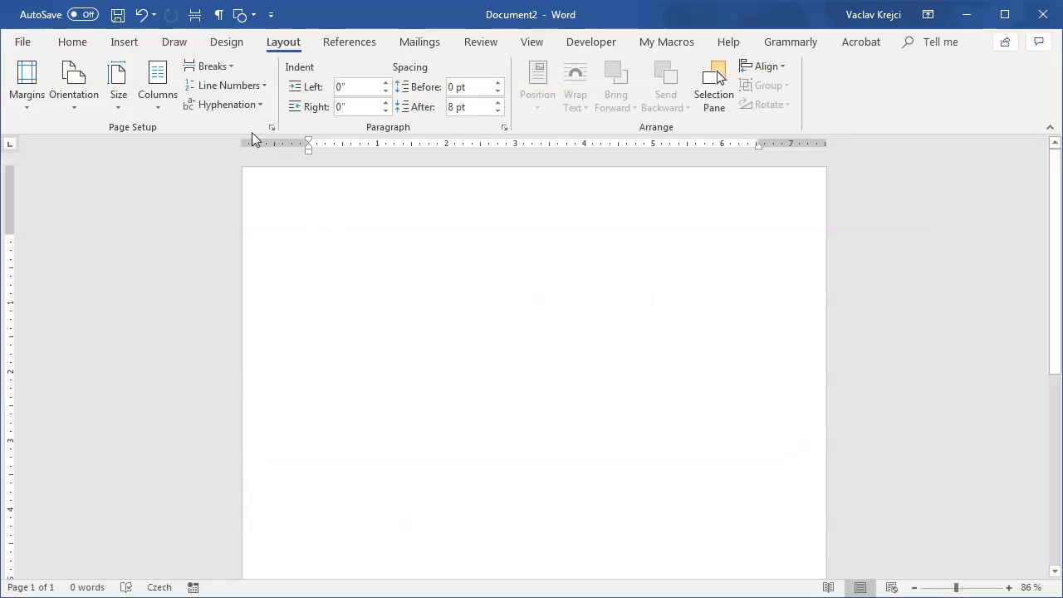
click(124, 42)
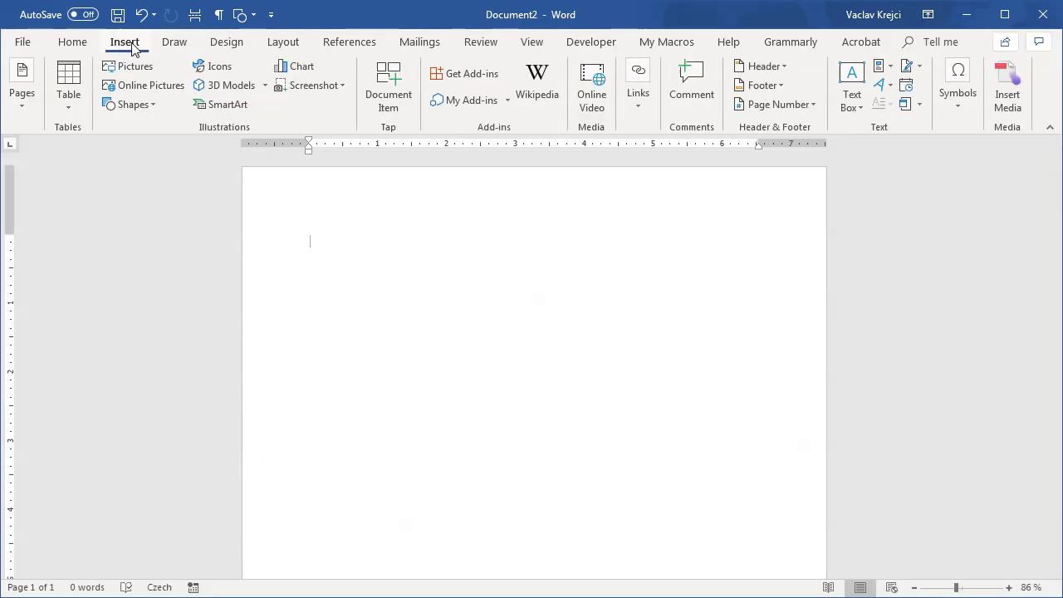
Step: Draw a rectangle and size it 2 in high by 3.5 in wide
click(131, 107)
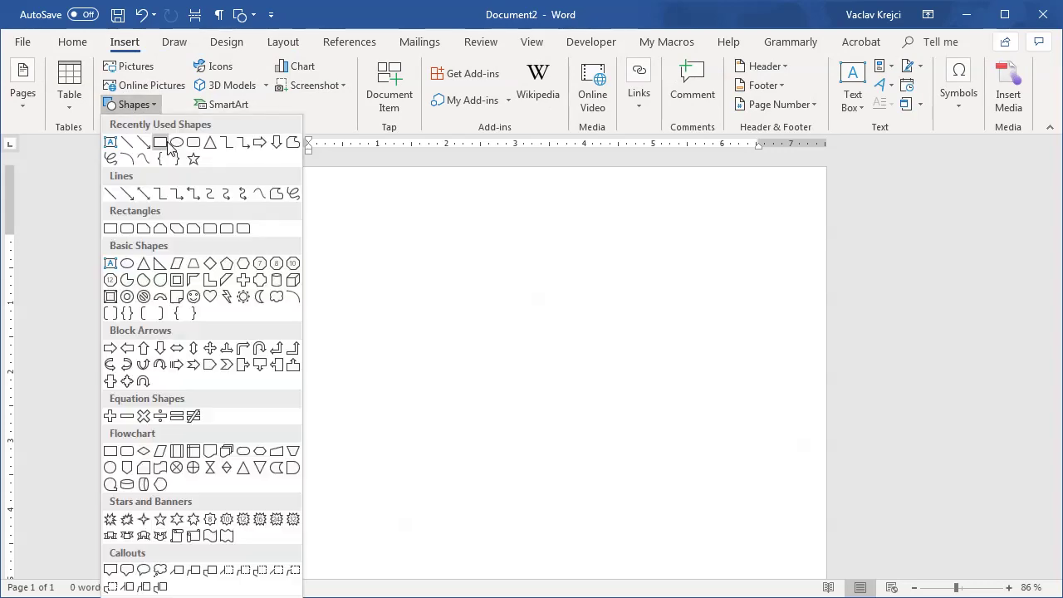
click(162, 142)
drag(324, 239, 562, 376)
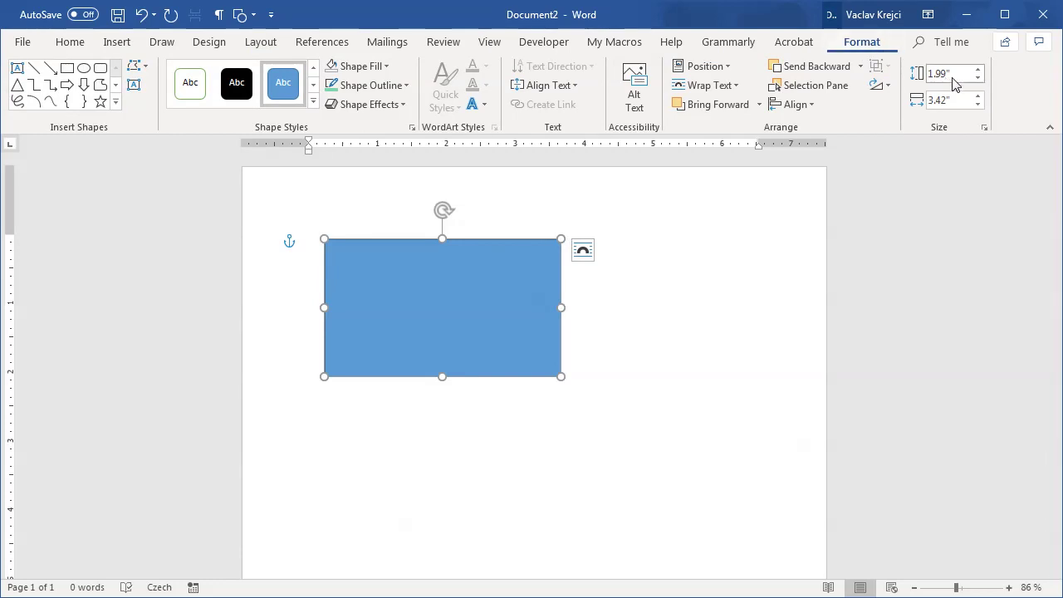
drag(955, 73, 929, 73)
text(2)
key(Return)
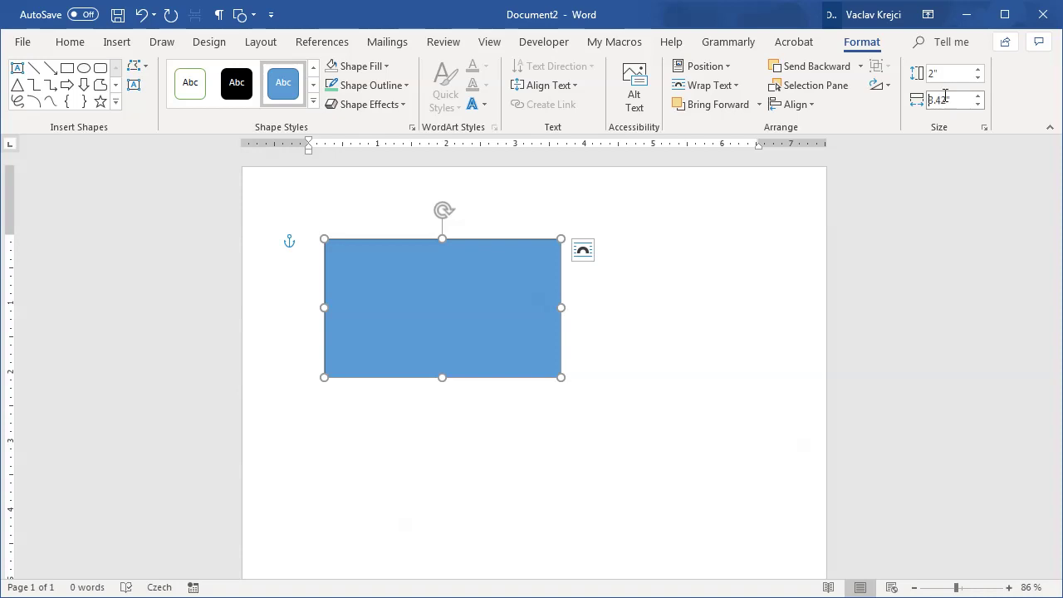
drag(945, 95, 927, 98)
text(3.5)
key(Return)
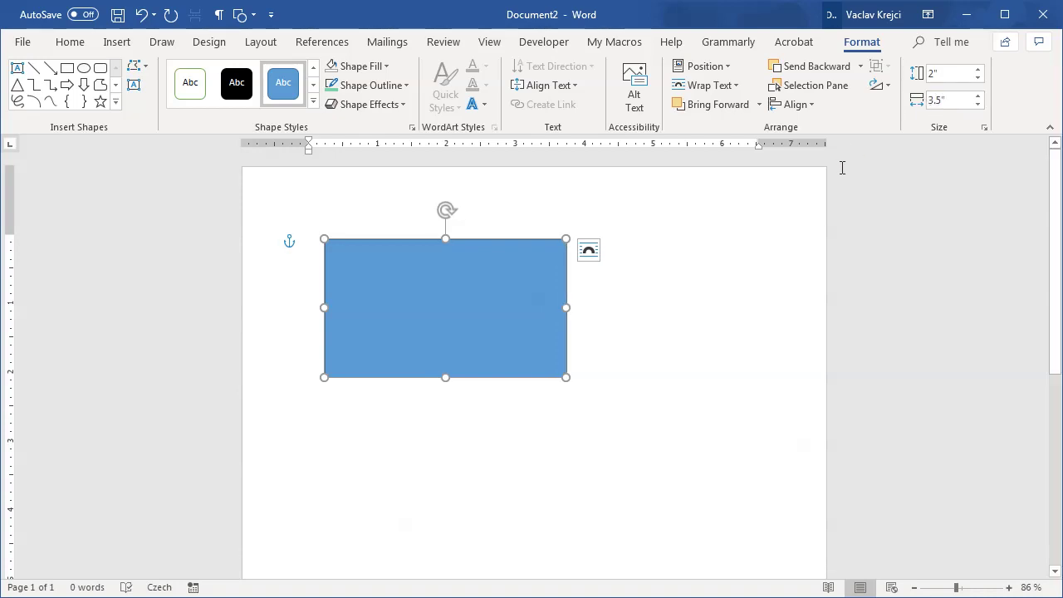
Step: Set the rectangle to No Fill so only its outline remains
click(386, 66)
click(407, 216)
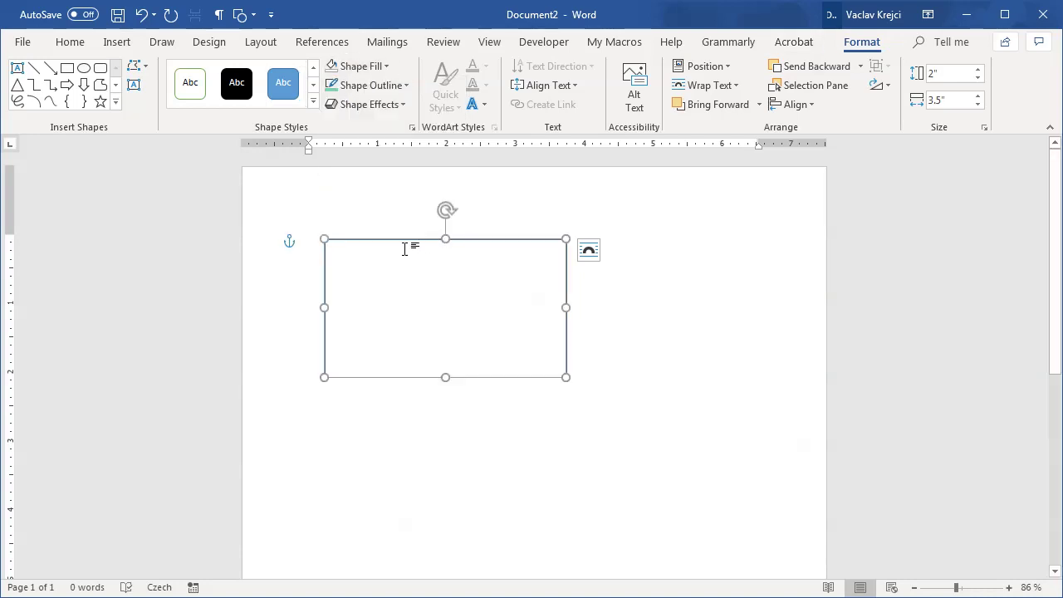
click(308, 252)
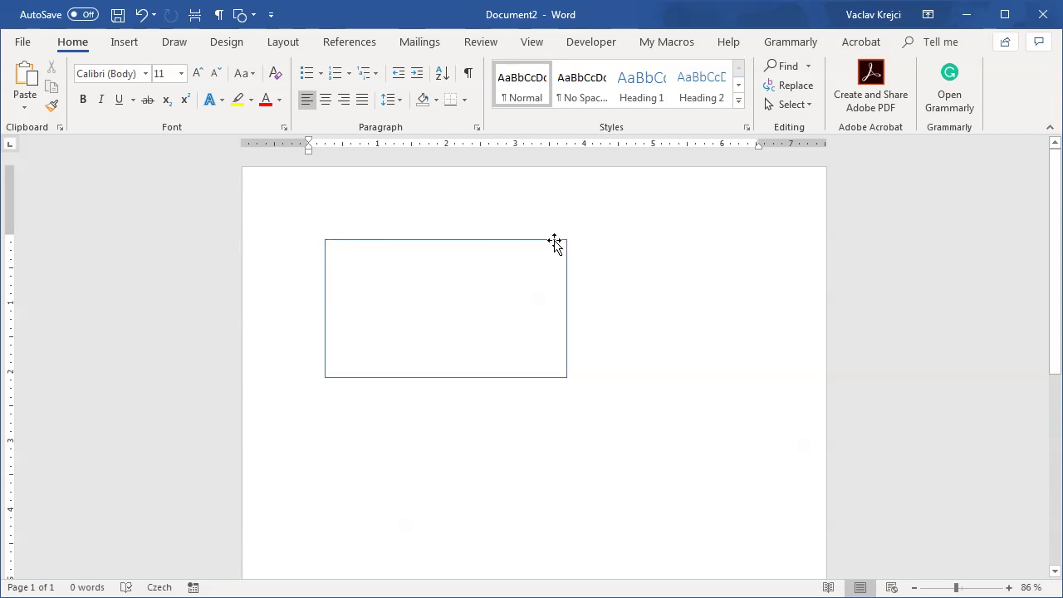
Step: Set the rectangle's absolute horizontal and vertical positions to 0 in its layout options
right_click(336, 241)
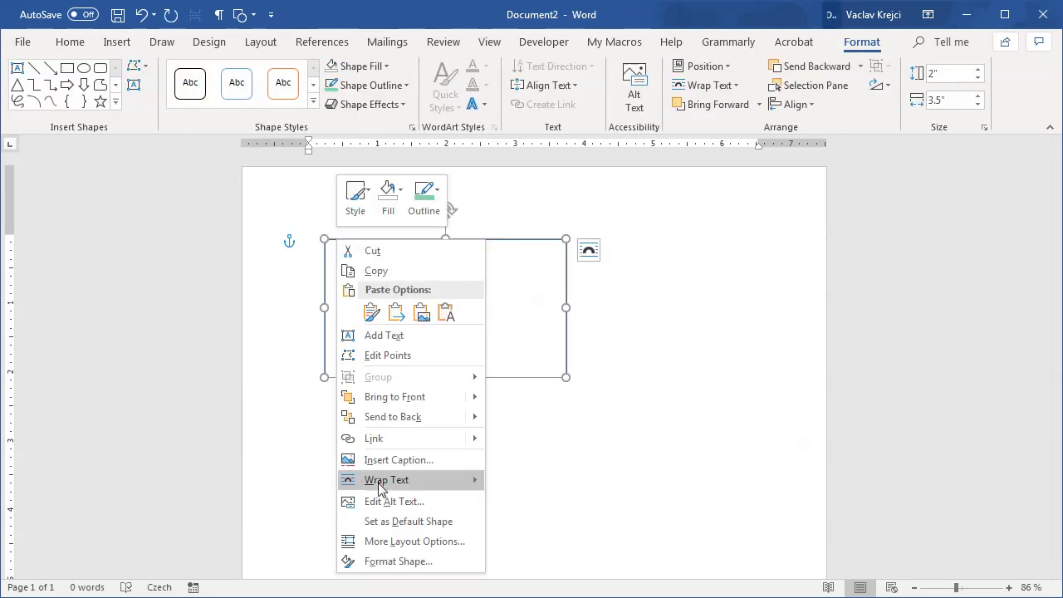
click(390, 544)
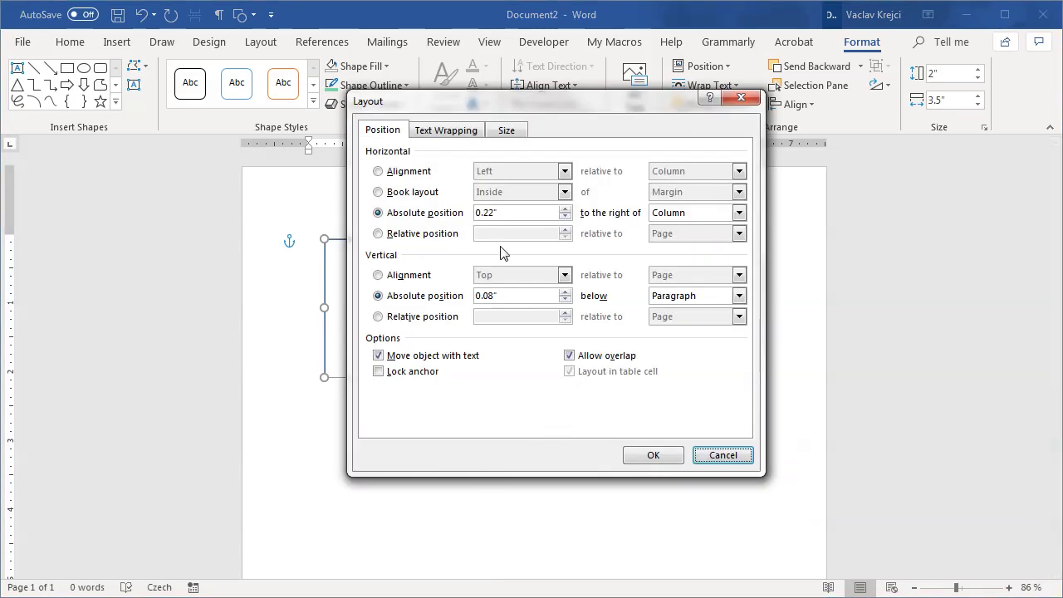
click(451, 214)
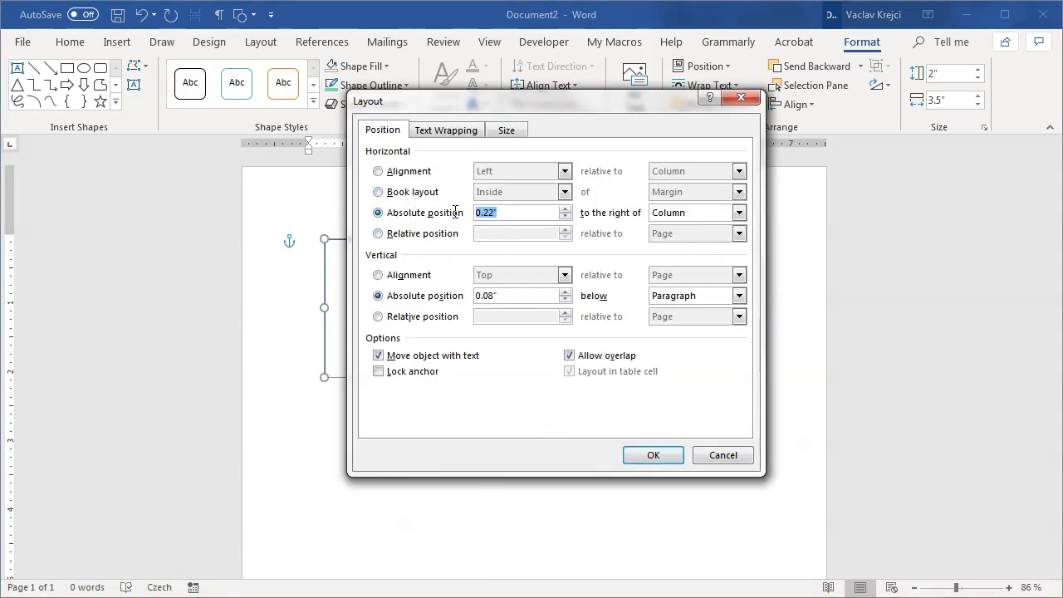
text(0)
click(451, 297)
text(0)
click(656, 455)
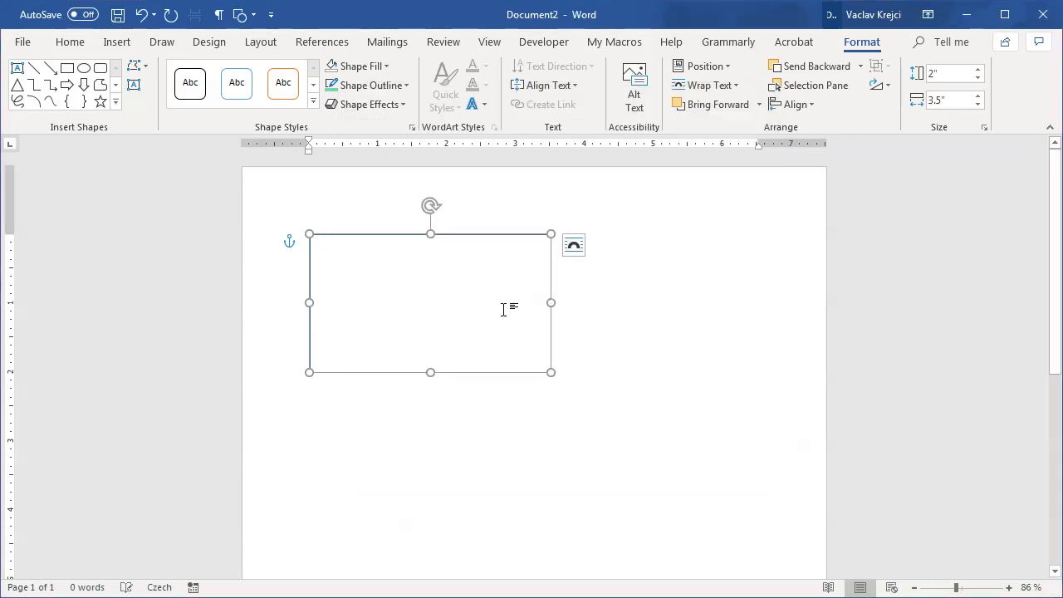
scroll(380, 284, up, 10)
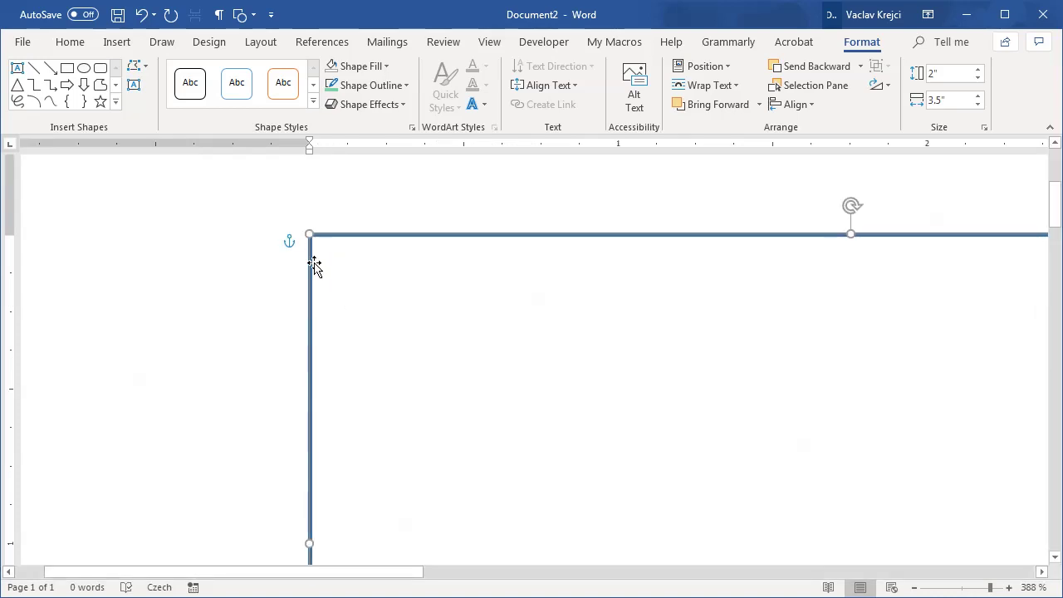
click(334, 279)
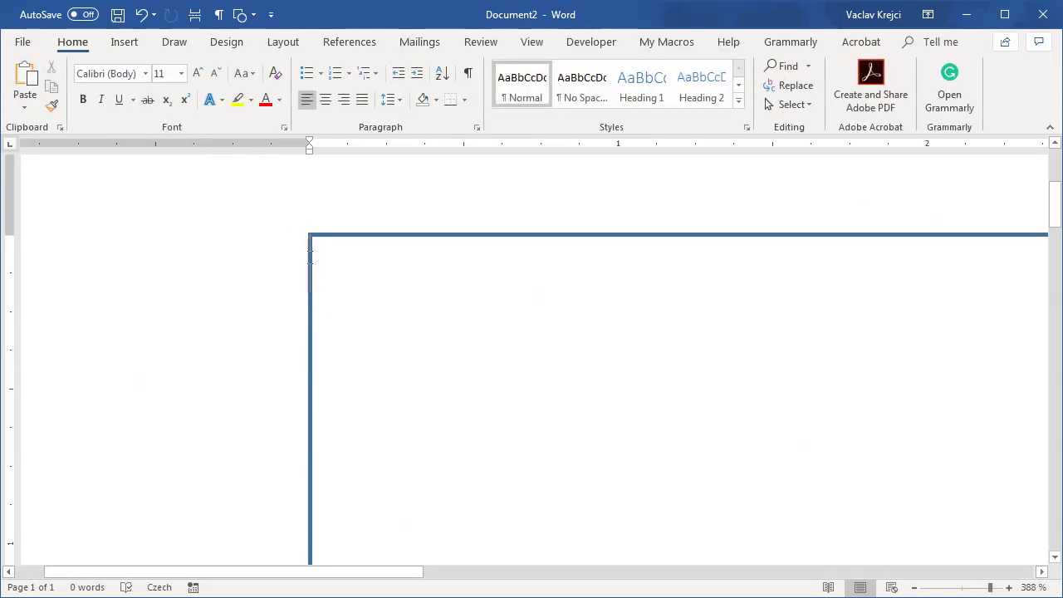
Step: Use undo and redo to get a copy of the rectangle below the first
click(962, 587)
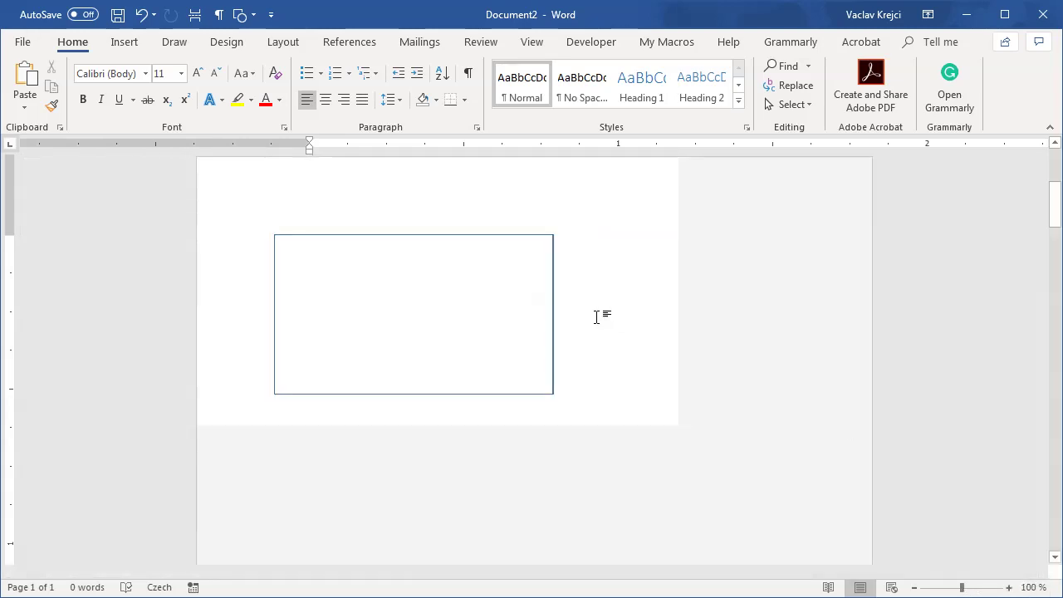
key(ctrl+z)
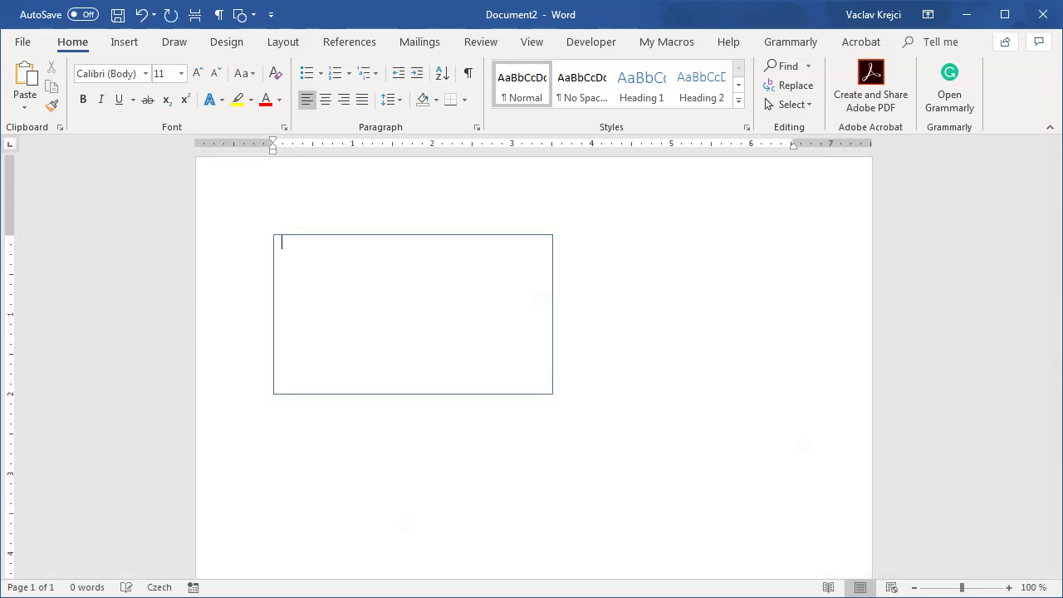
key(ctrl+a)
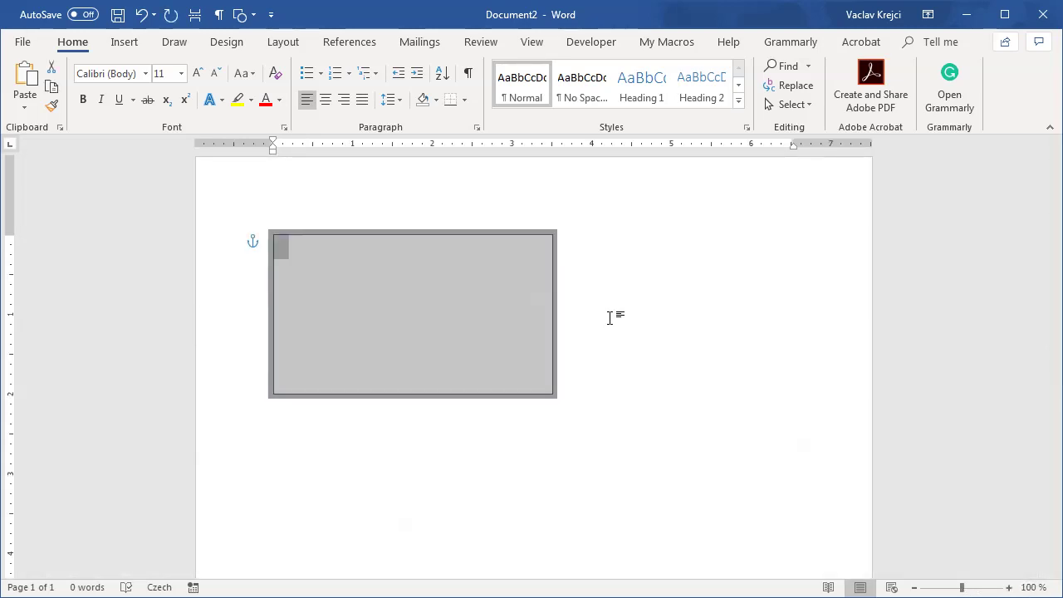
key(Delete)
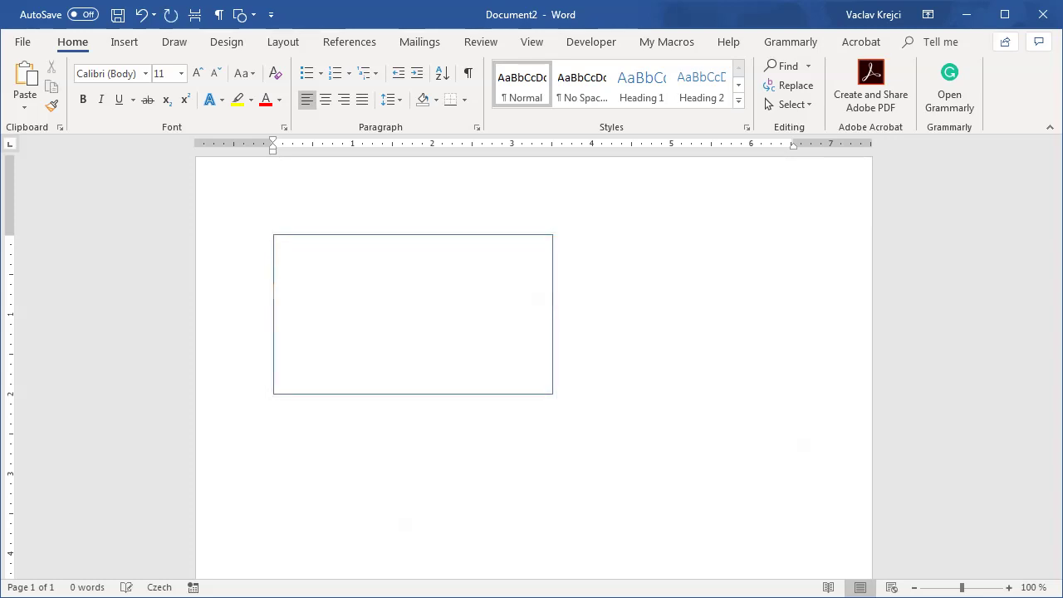
key(ctrl+z)
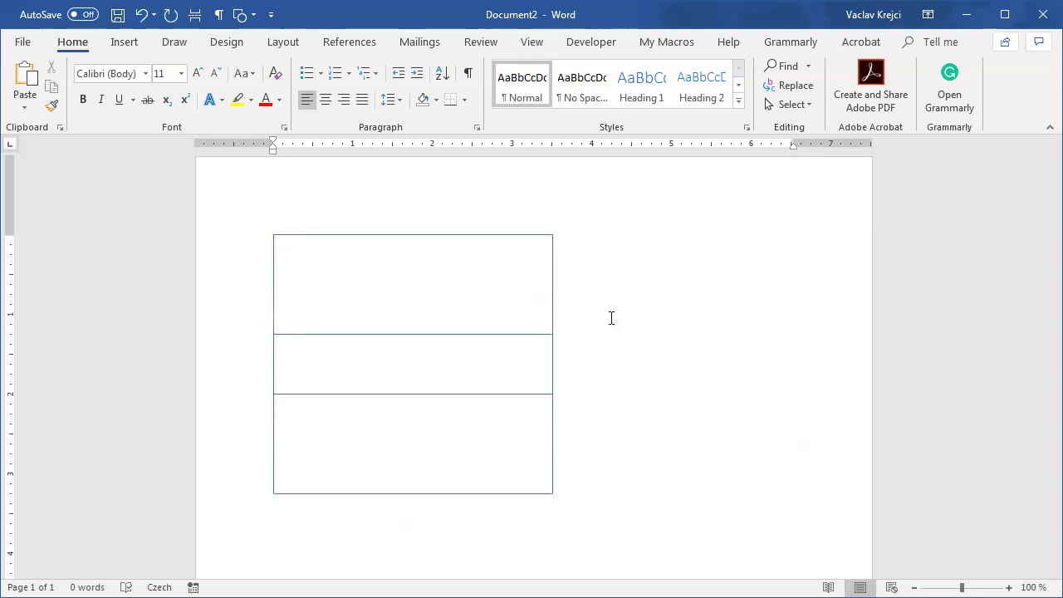
key(ctrl+z)
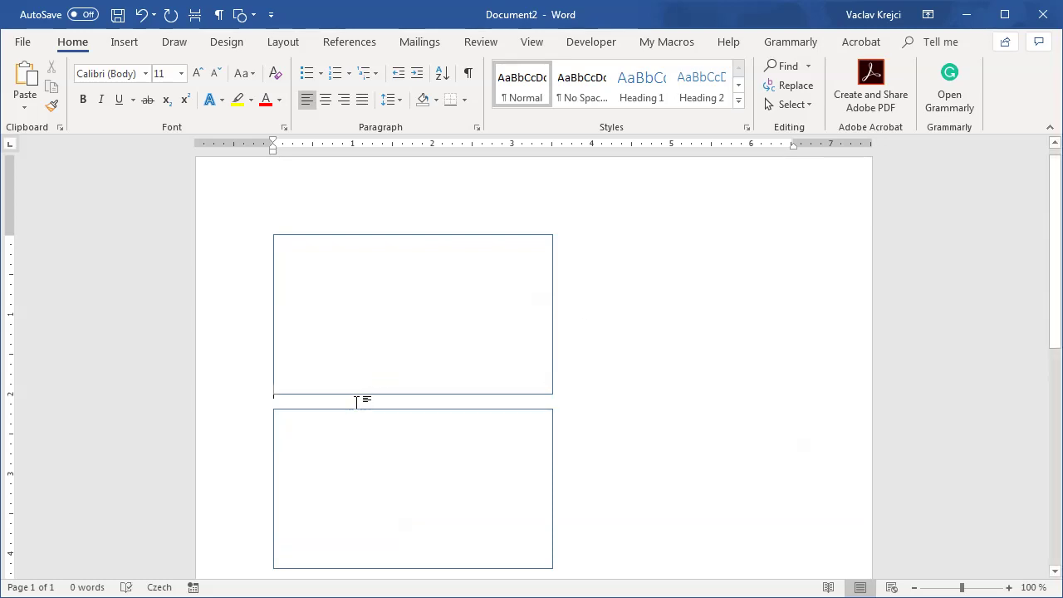
key(ctrl+y)
key(ctrl+z)
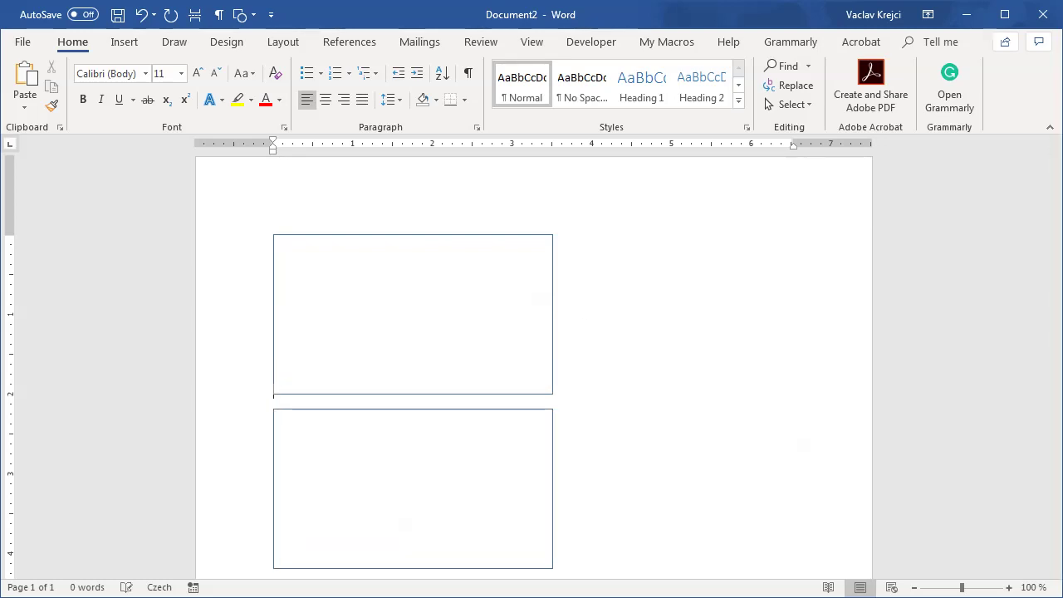
key(ctrl+y)
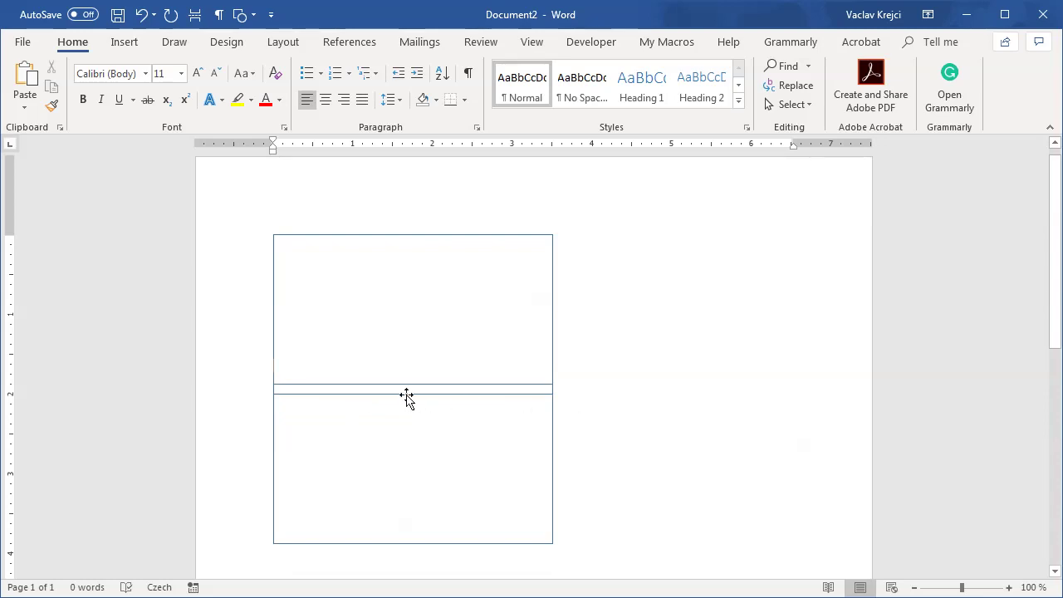
Step: Show formatting marks and try nudging the lower text box against the upper one
click(467, 76)
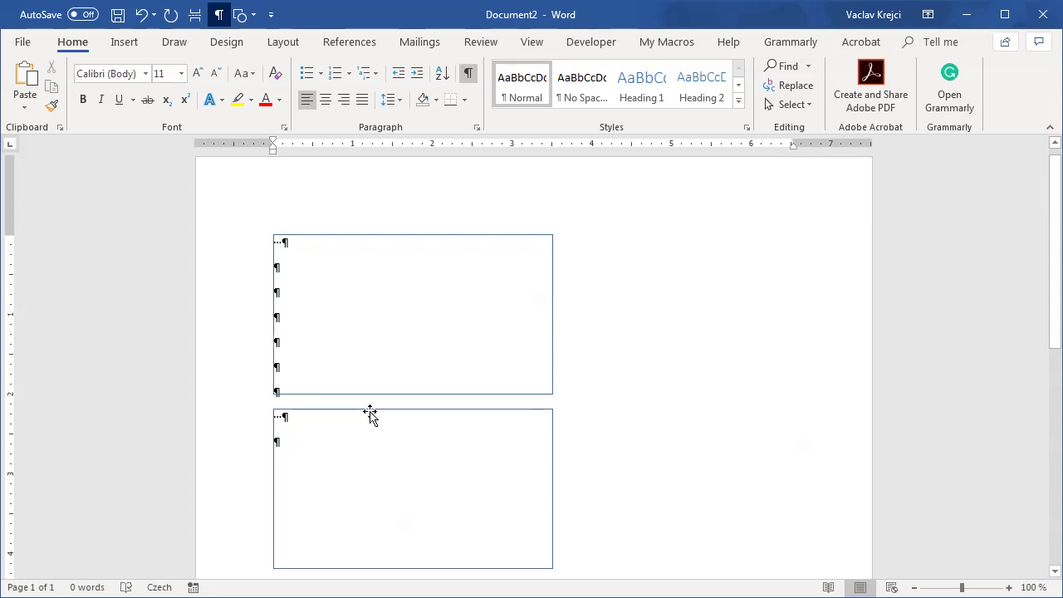
drag(368, 412, 375, 397)
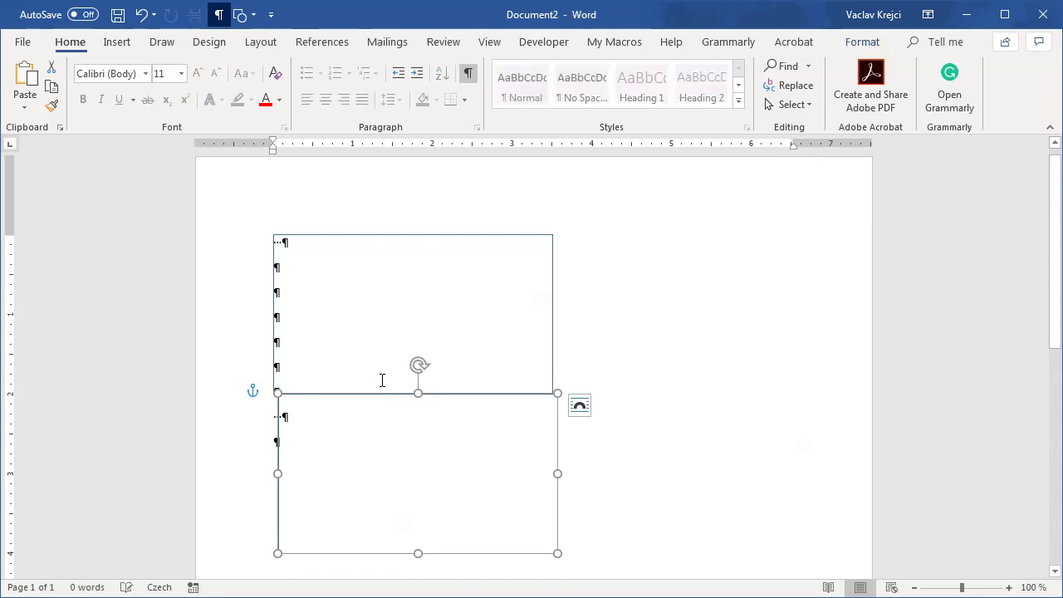
click(142, 15)
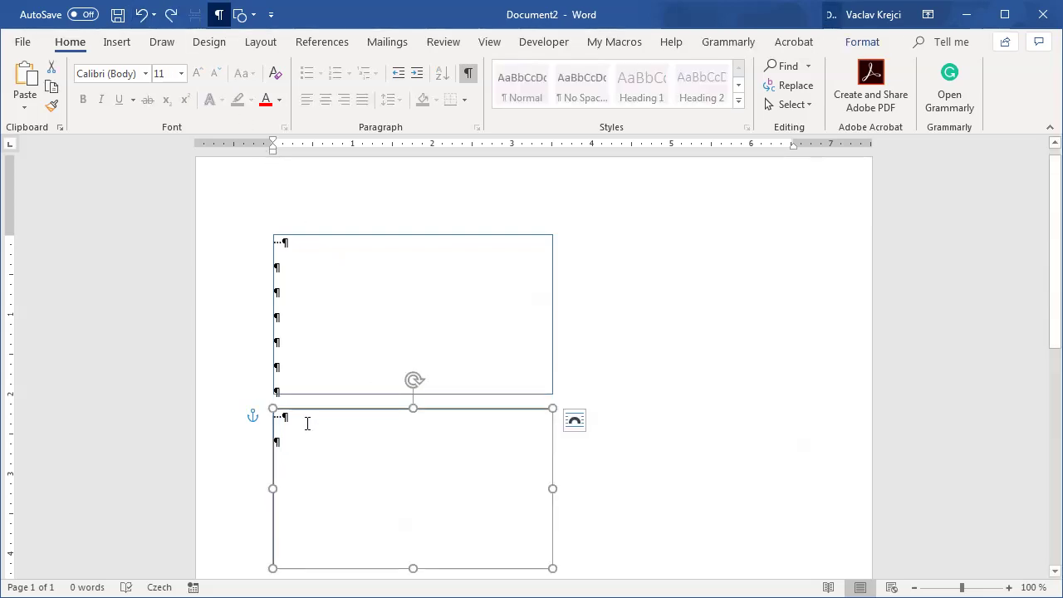
Step: Delete the lower text box and the extra empty paragraphs
click(299, 429)
drag(295, 437, 296, 308)
key(Delete)
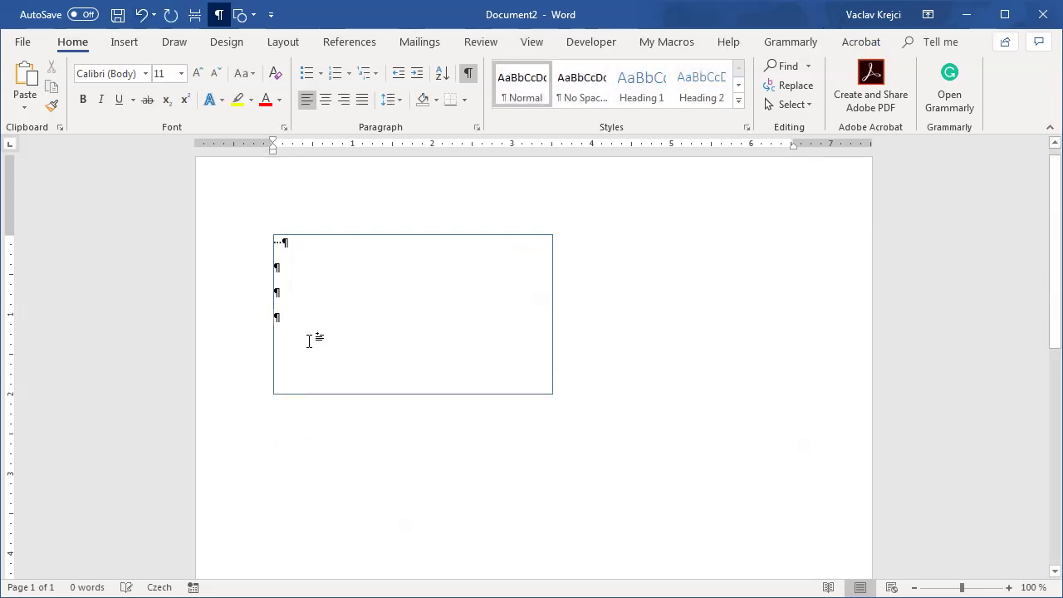
key(BackSpace)
Step: Give the whole document 0 pt space after and Exactly 10 pt line spacing
key(ctrl+a)
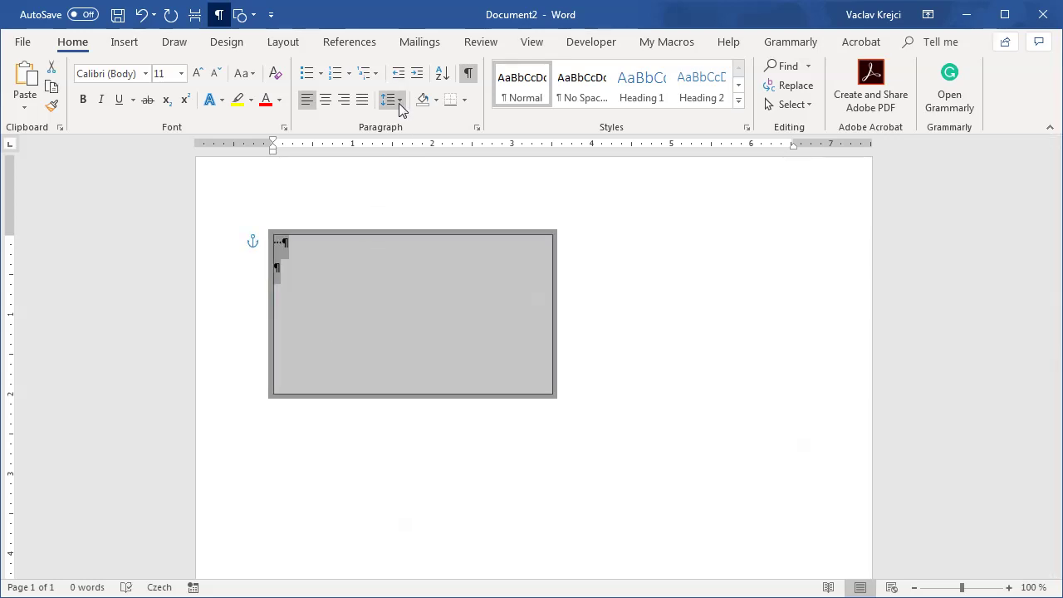
click(399, 100)
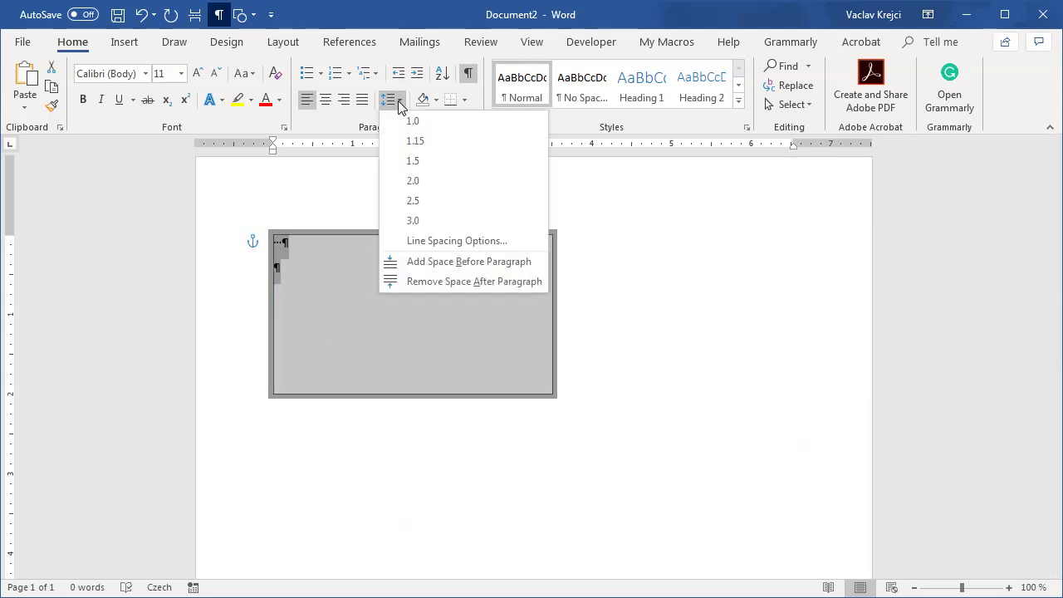
click(419, 241)
drag(544, 237, 522, 236)
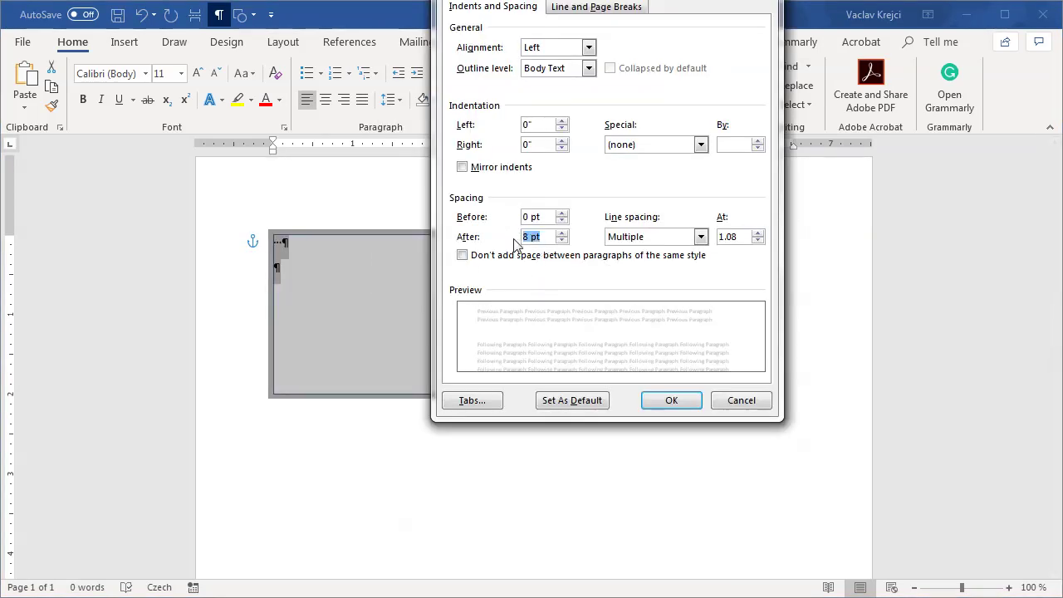
text(0)
click(632, 239)
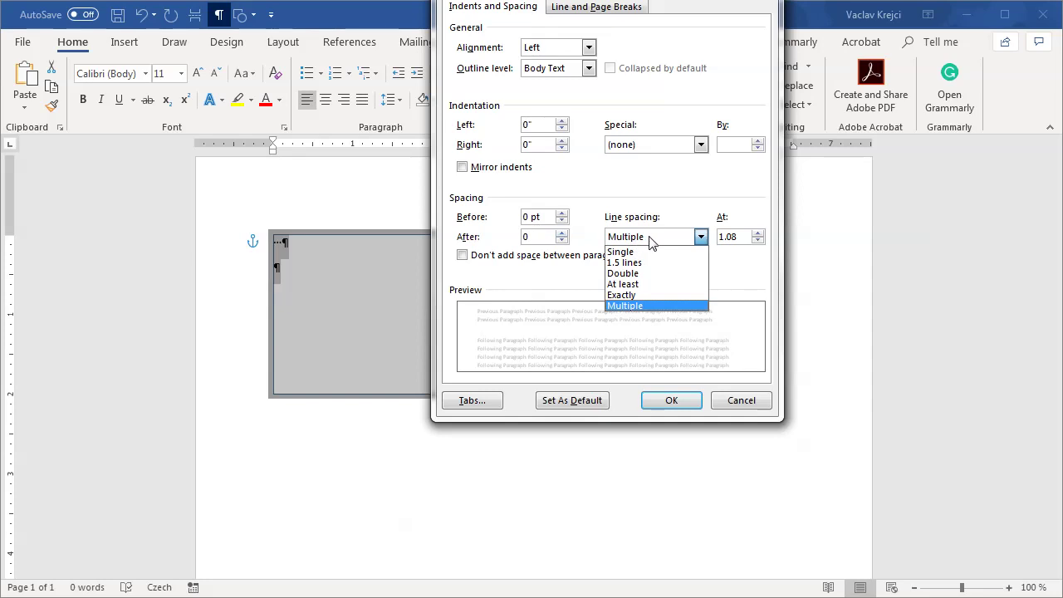
click(646, 296)
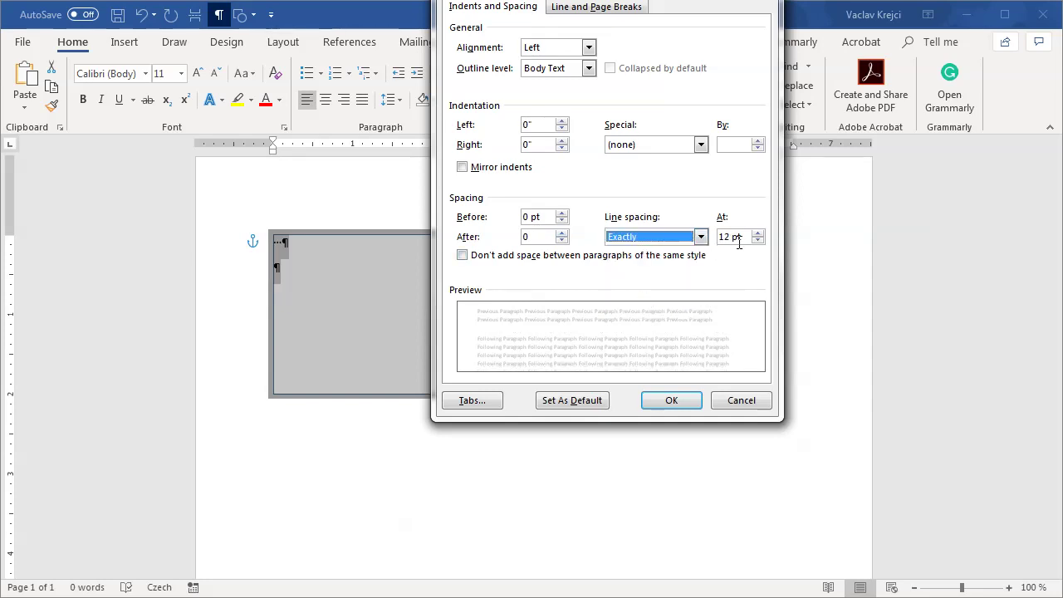
drag(736, 236, 691, 244)
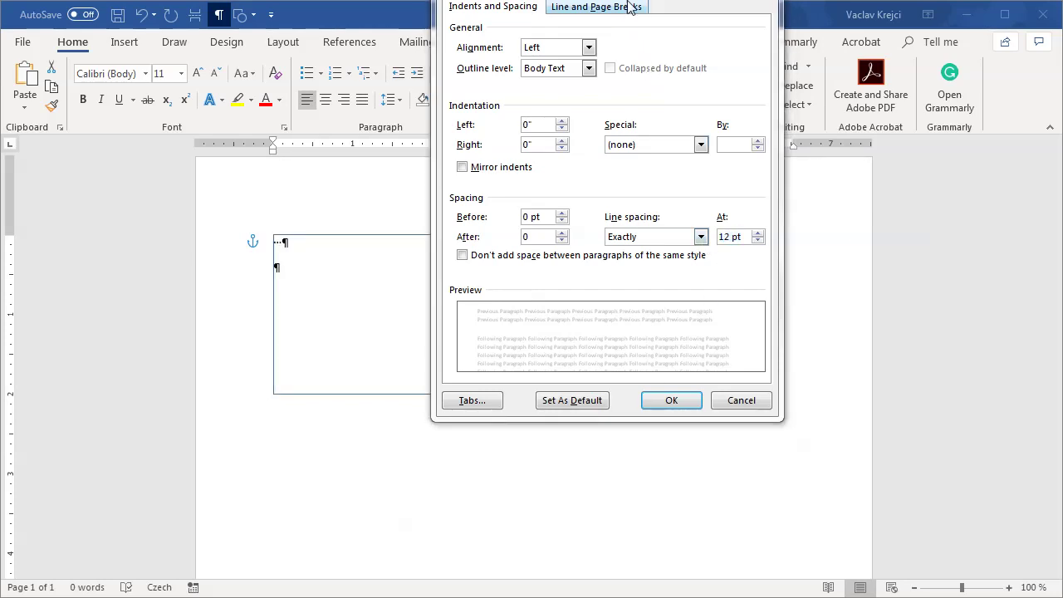
drag(640, 1, 612, 72)
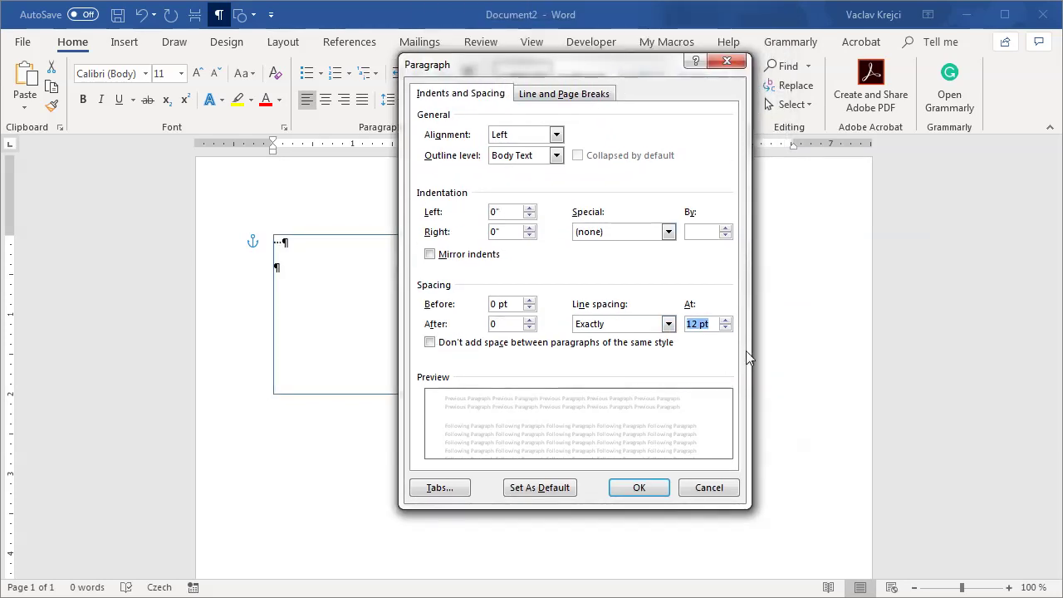
text(100)
click(640, 488)
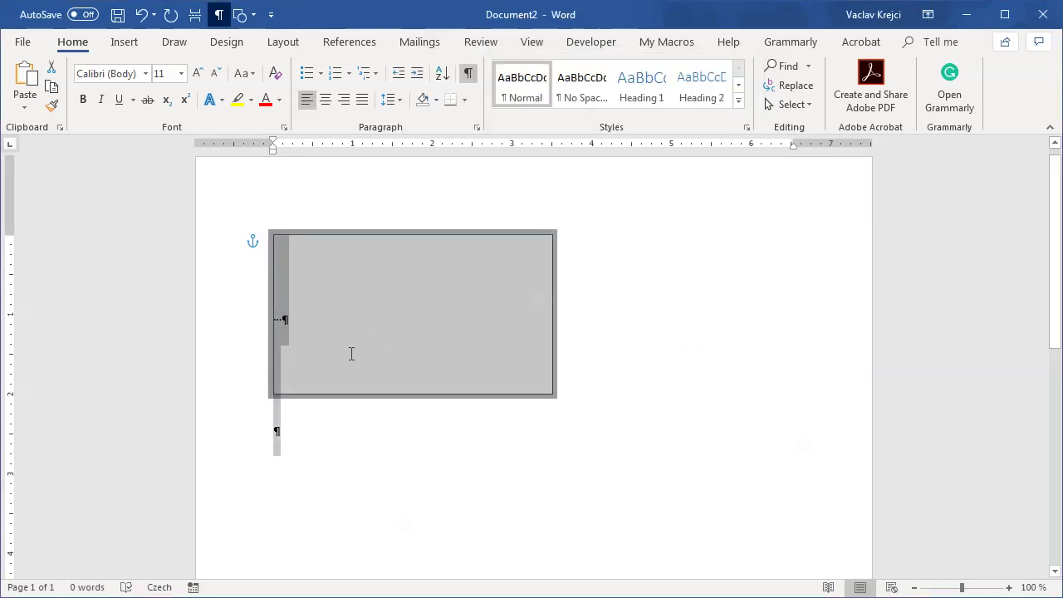
Step: Paste copies of the text box paragraph, undo them, and reselect the single box
key(Right)
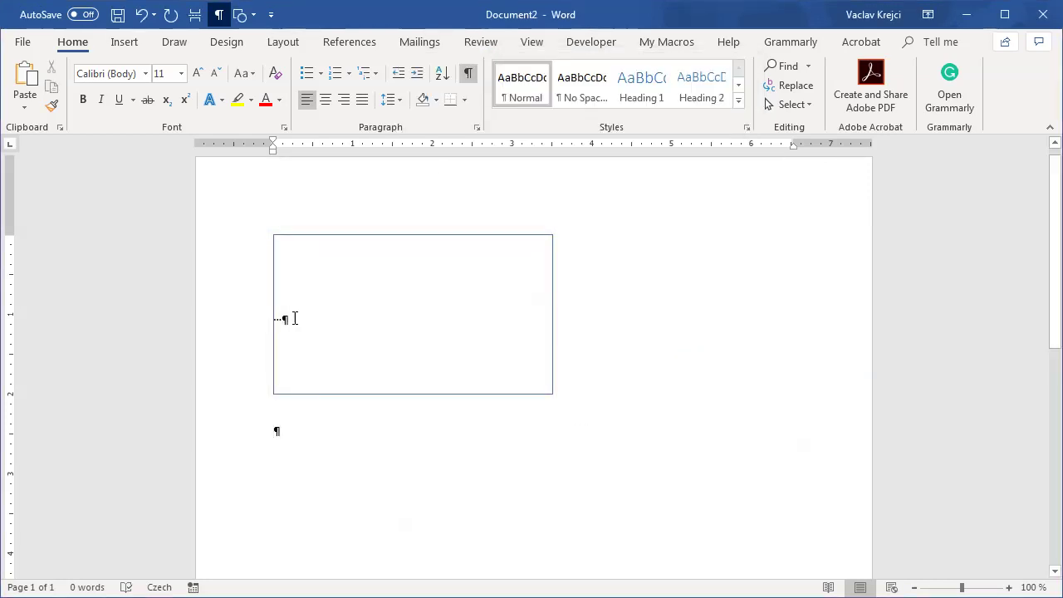
triple_click(302, 322)
key(Return)
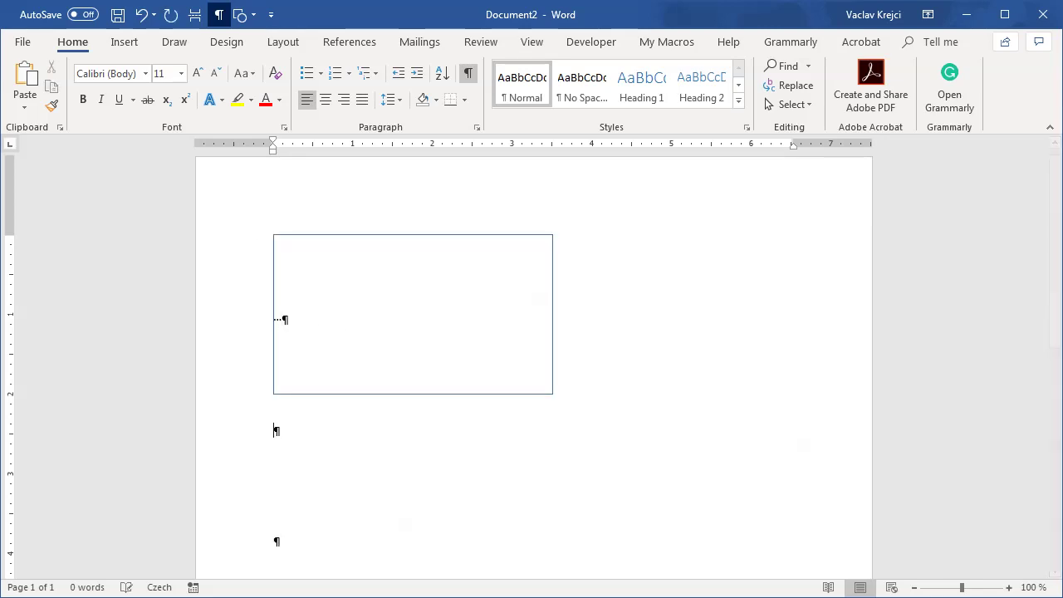
key(ctrl+v)
key(ctrl+v)
scroll(386, 347, down, 2)
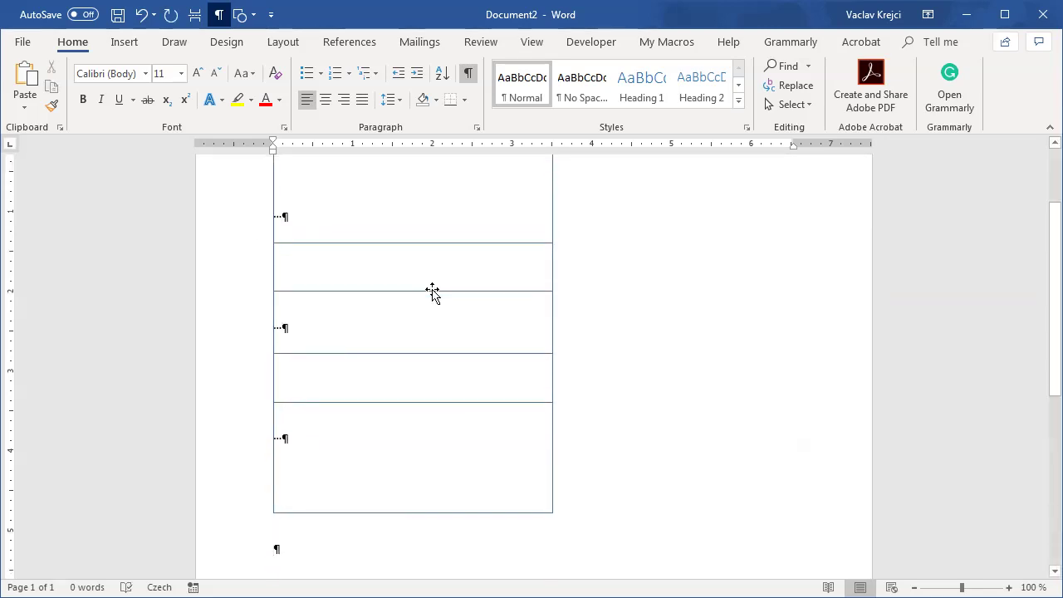
scroll(449, 299, up, 2)
click(140, 18)
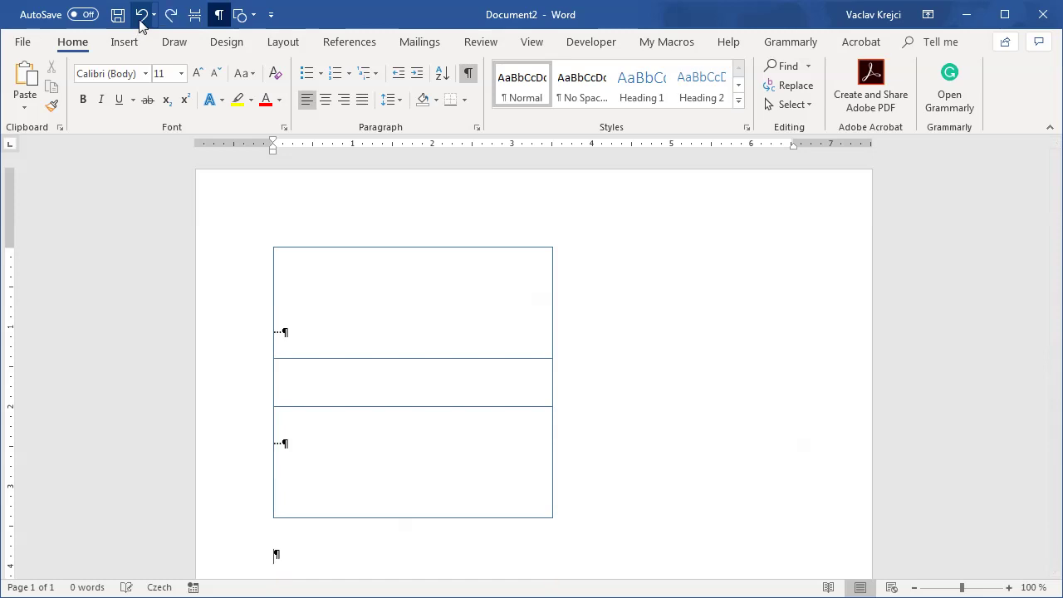
click(141, 18)
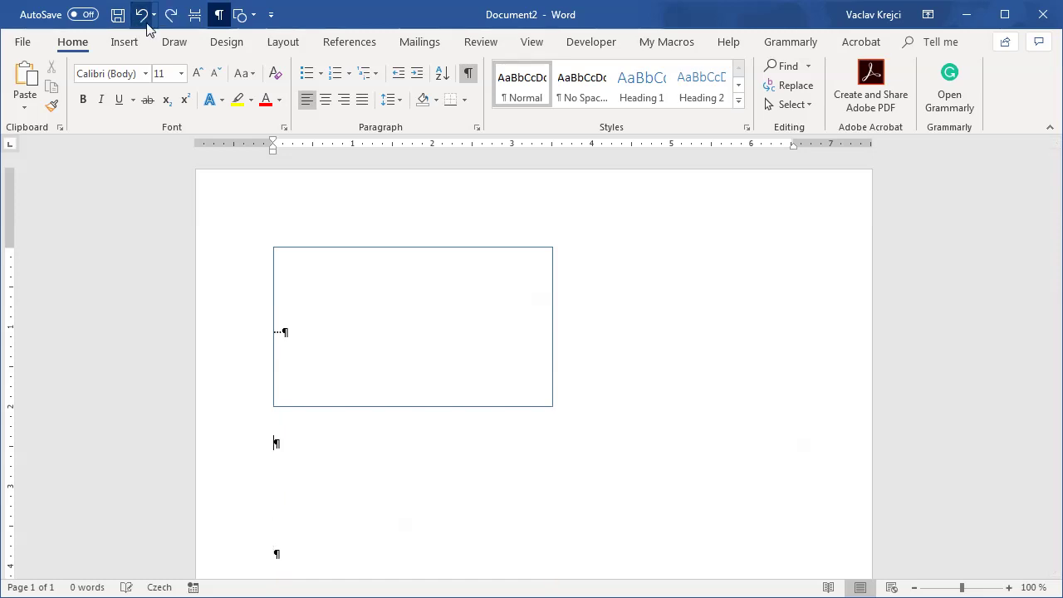
click(401, 248)
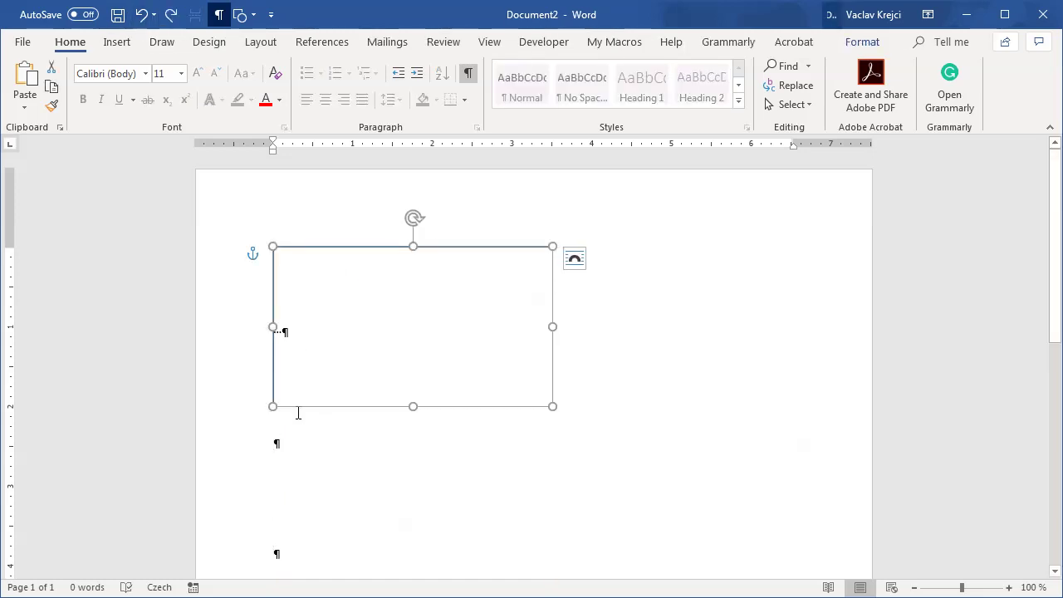
click(861, 43)
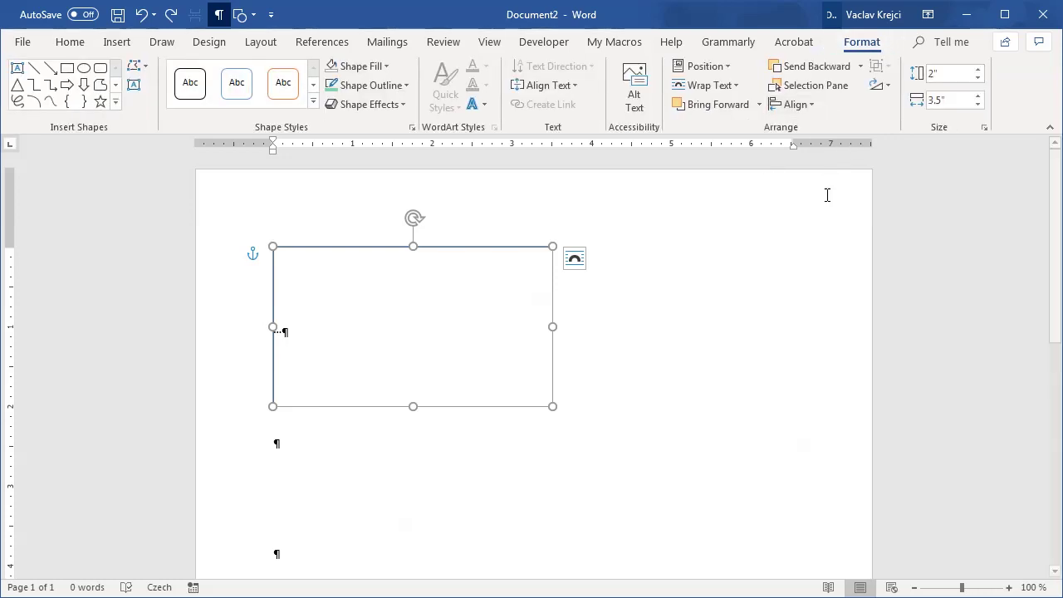
Step: Change Word's measurement units to Points in Advanced options
click(22, 42)
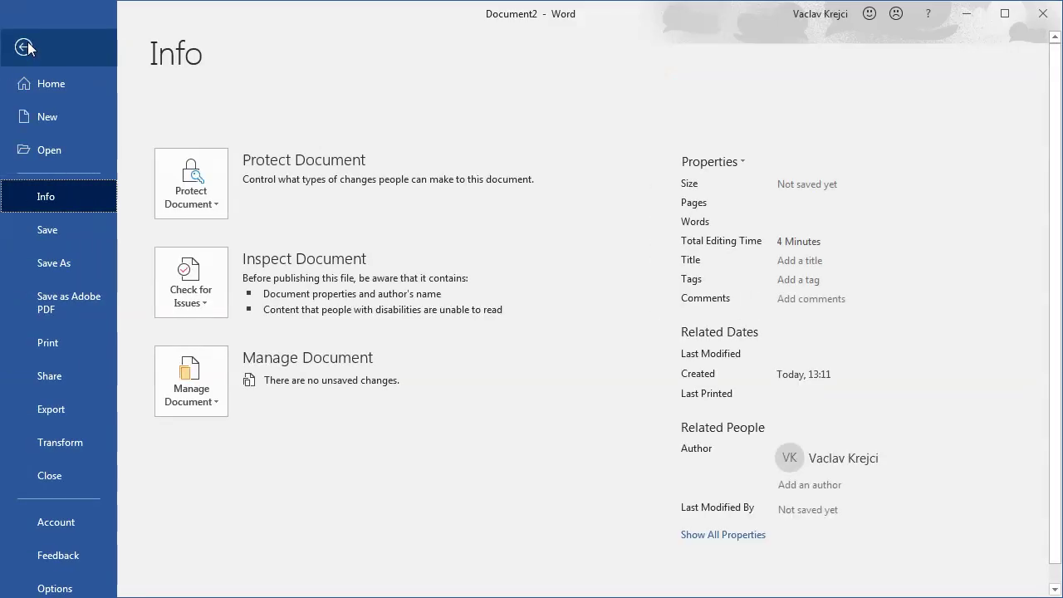
click(55, 588)
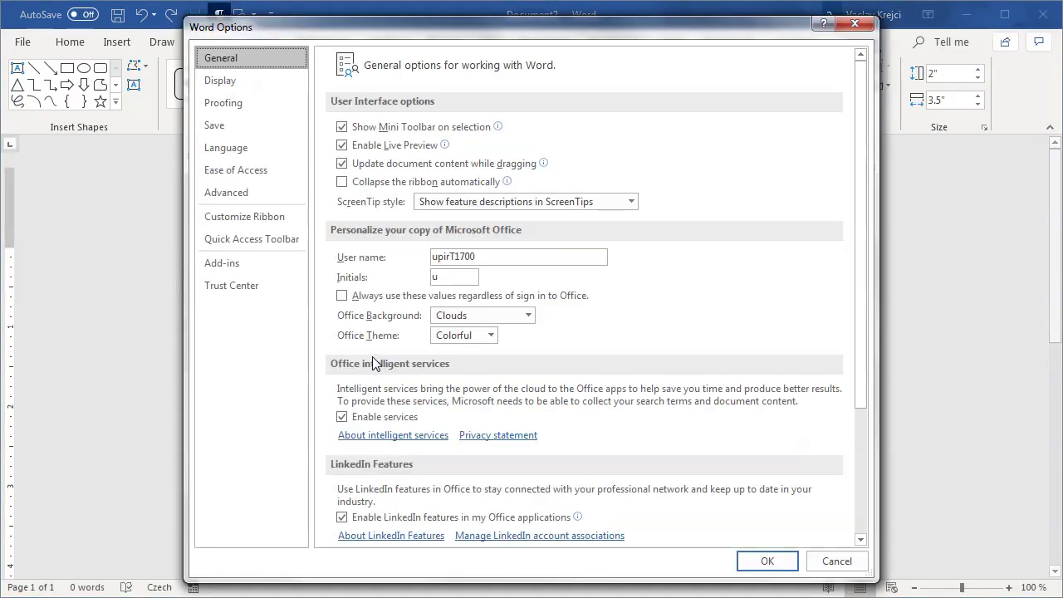
click(240, 193)
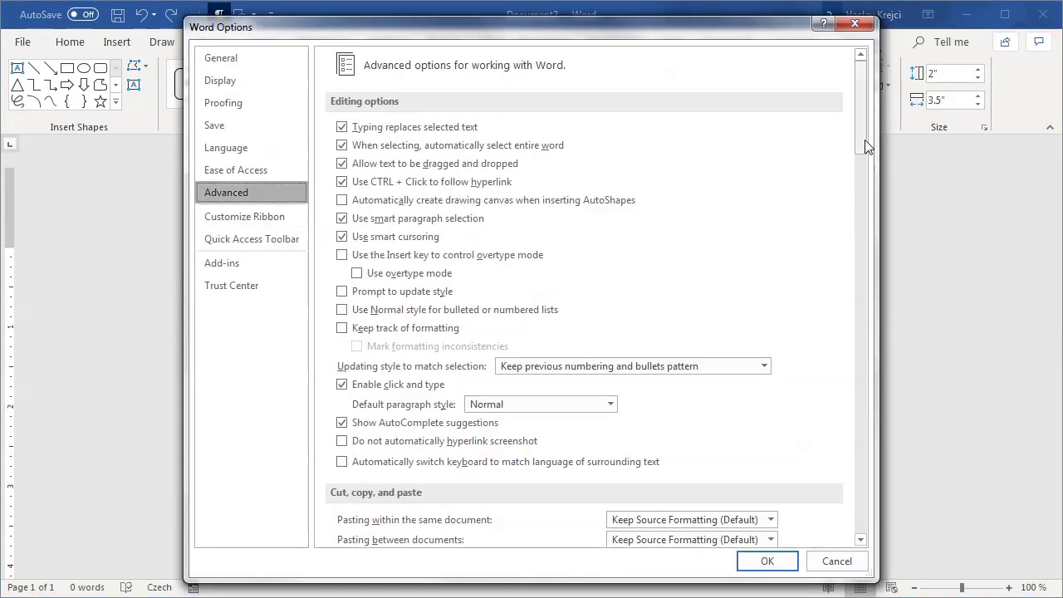
drag(864, 150, 868, 332)
click(628, 338)
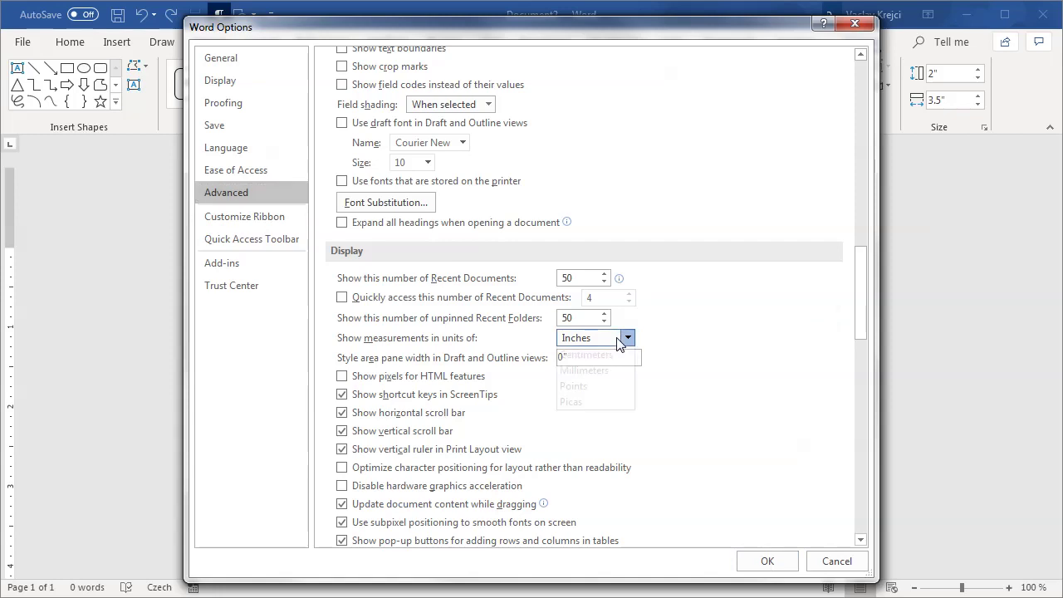
click(572, 403)
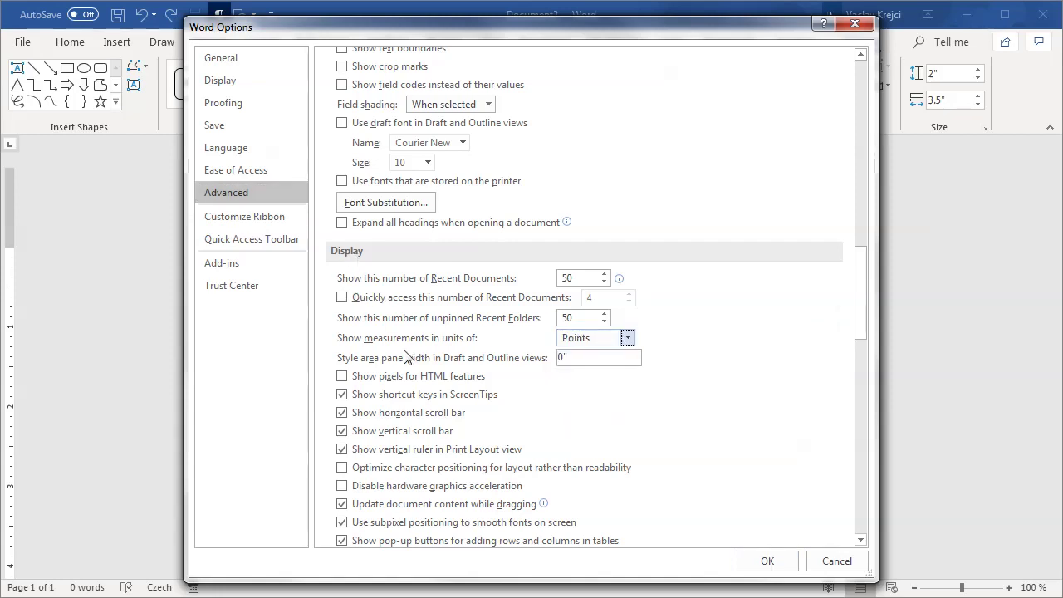
click(769, 562)
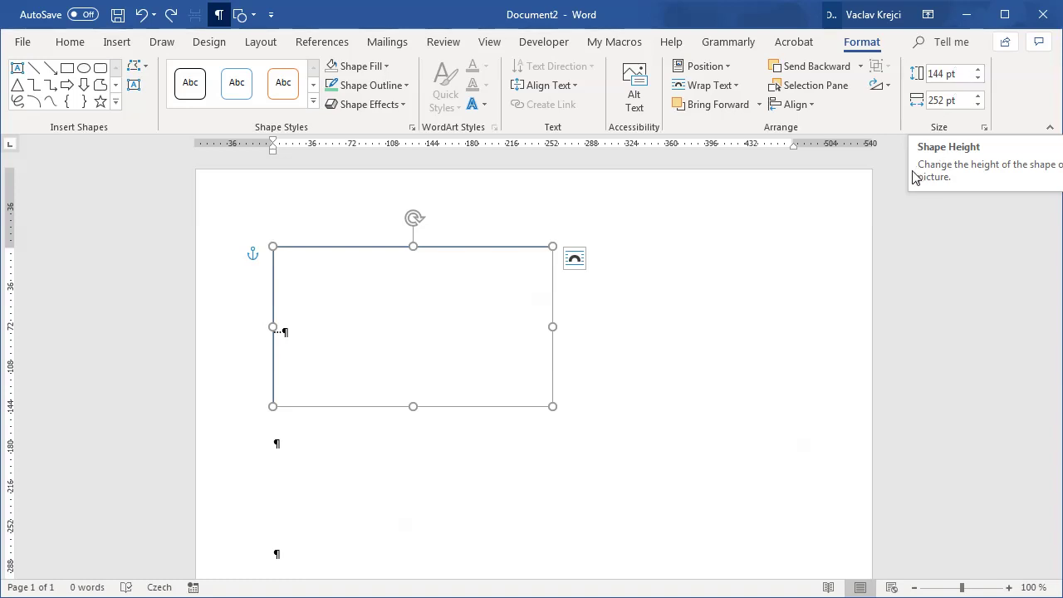
Step: Compute 144/2 = 72 in Calculator, then minimize it
key(super+r)
key(Return)
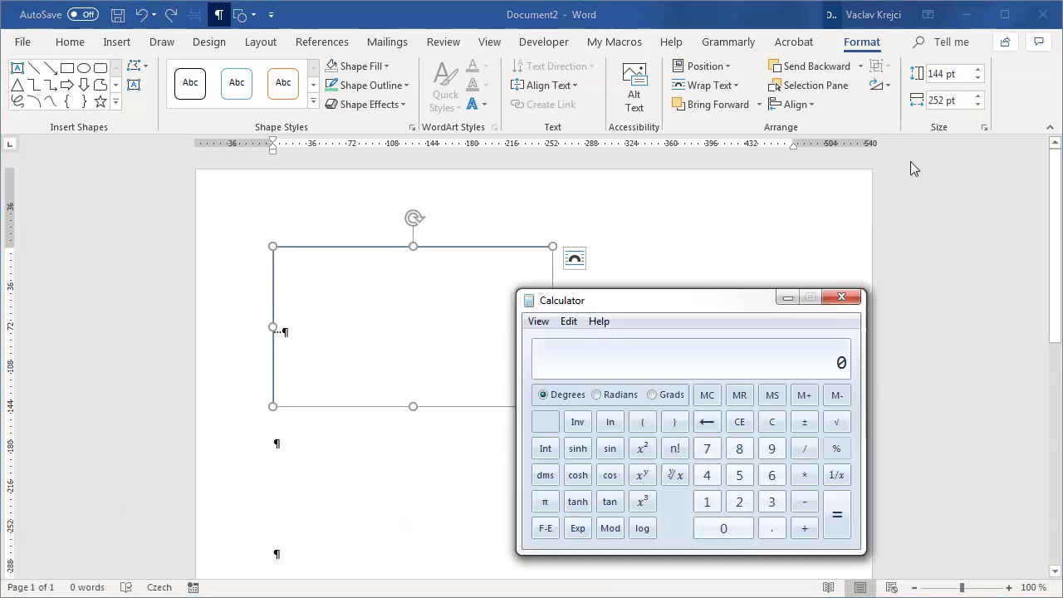
text(144/2)
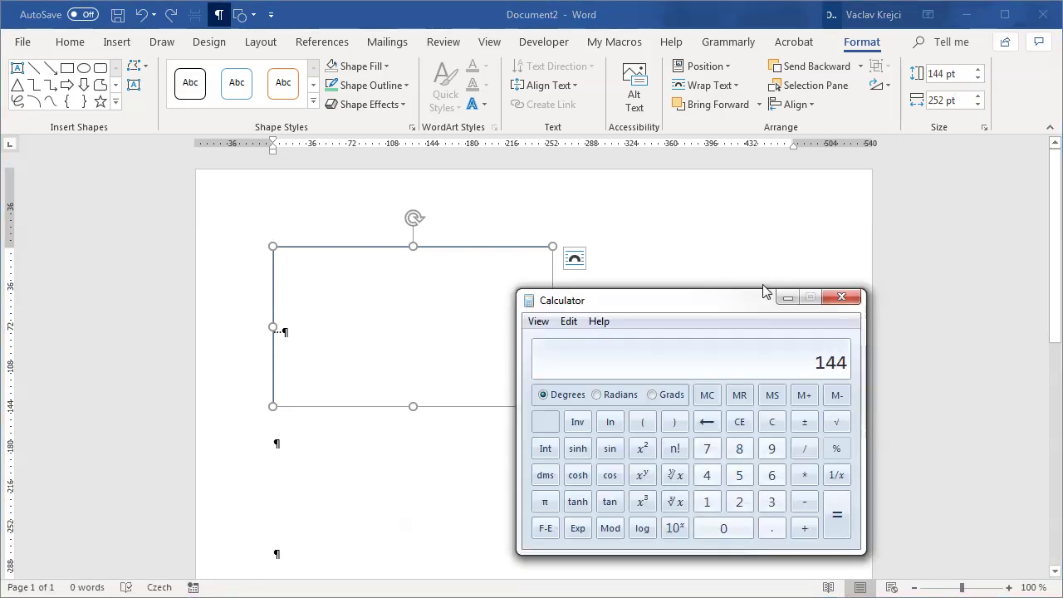
key(Return)
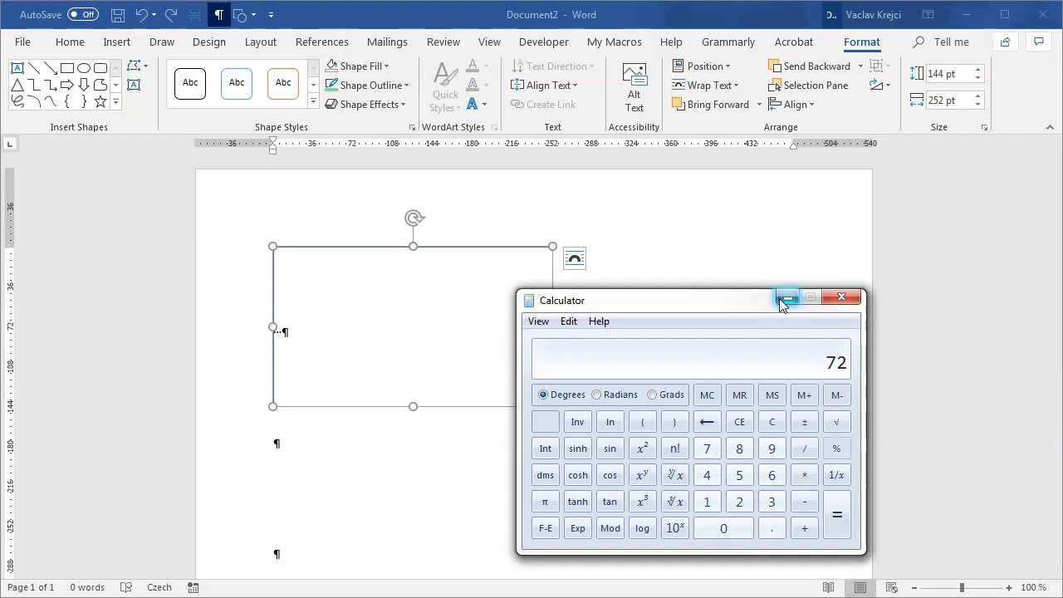
click(786, 298)
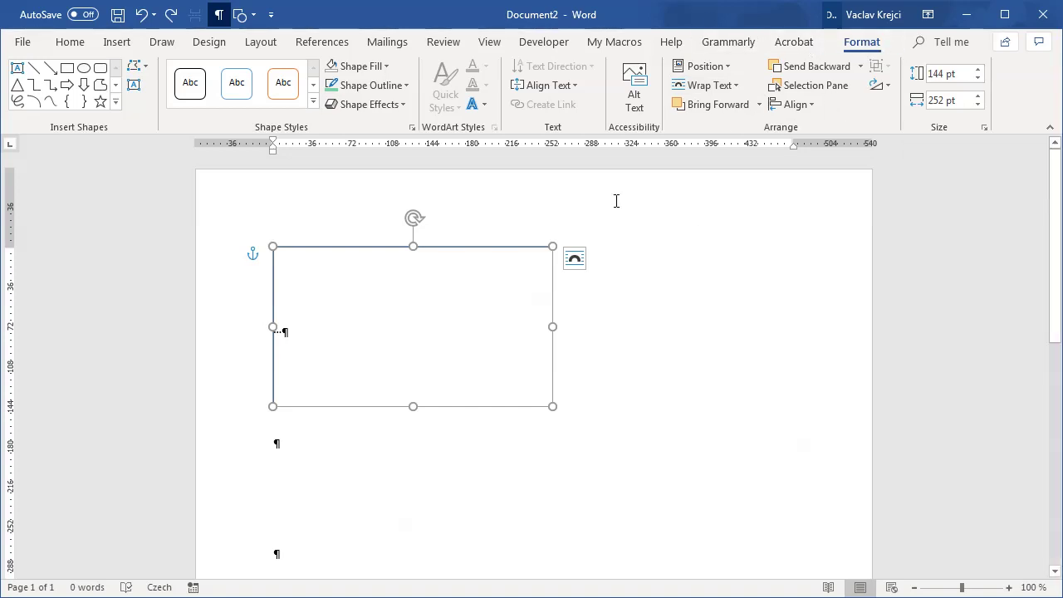
Step: Change Word's measurement units back to Inches in Advanced options
click(23, 41)
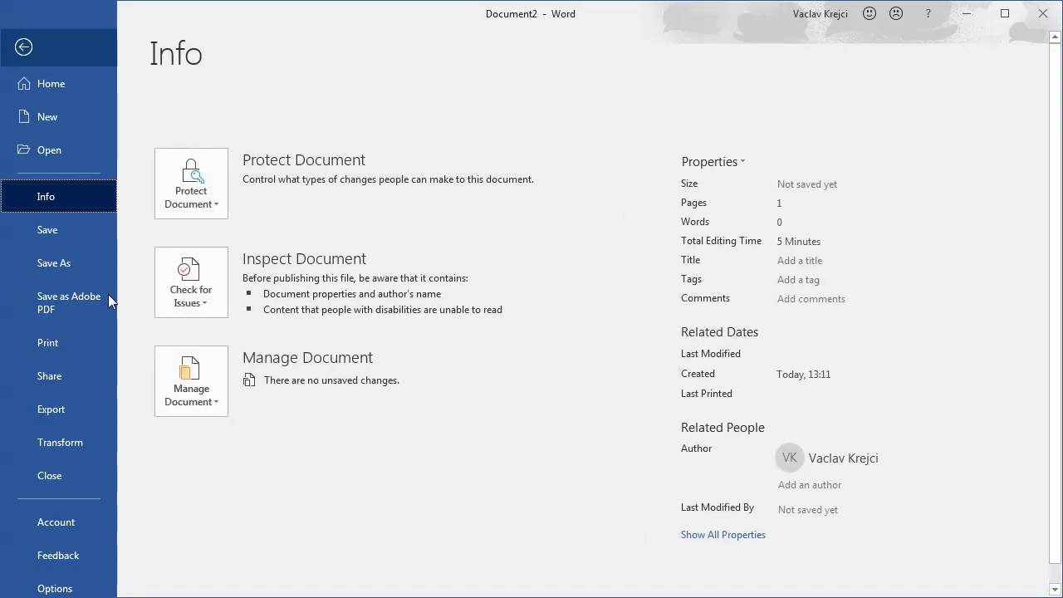
click(78, 587)
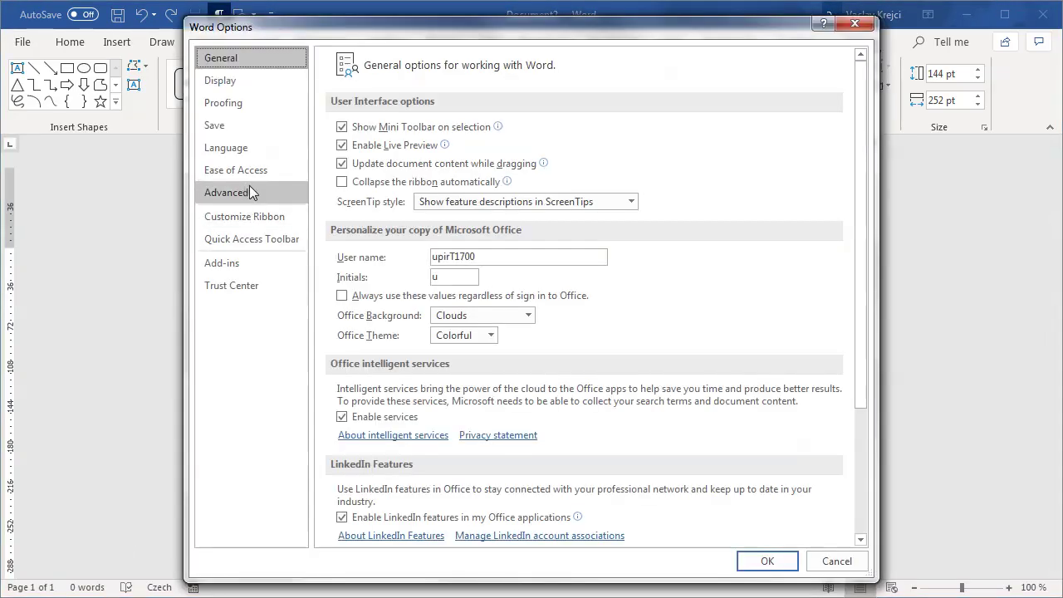
click(226, 192)
drag(862, 146, 860, 343)
click(594, 329)
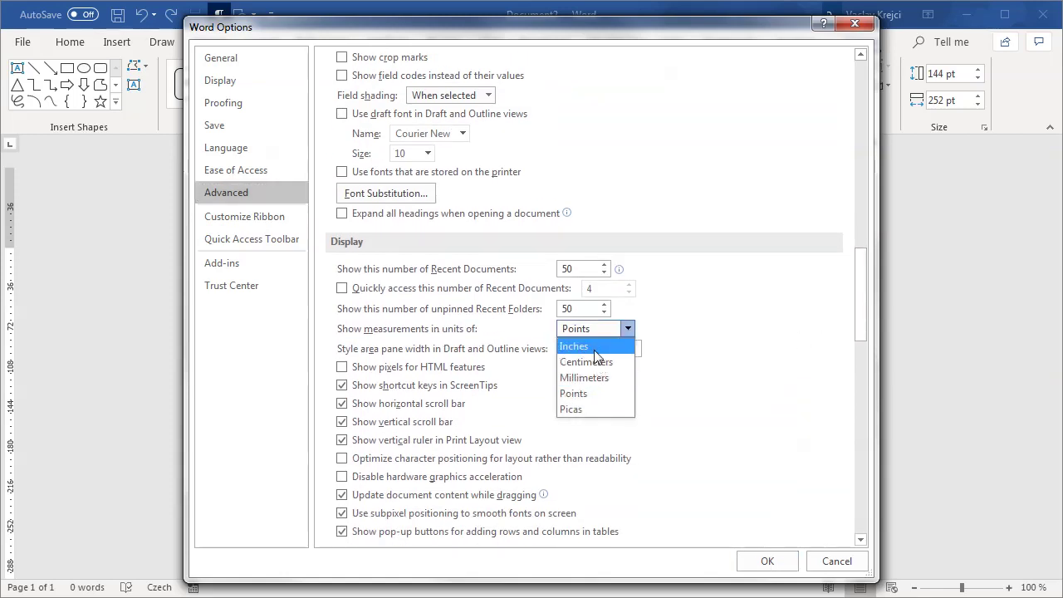
click(593, 349)
click(768, 562)
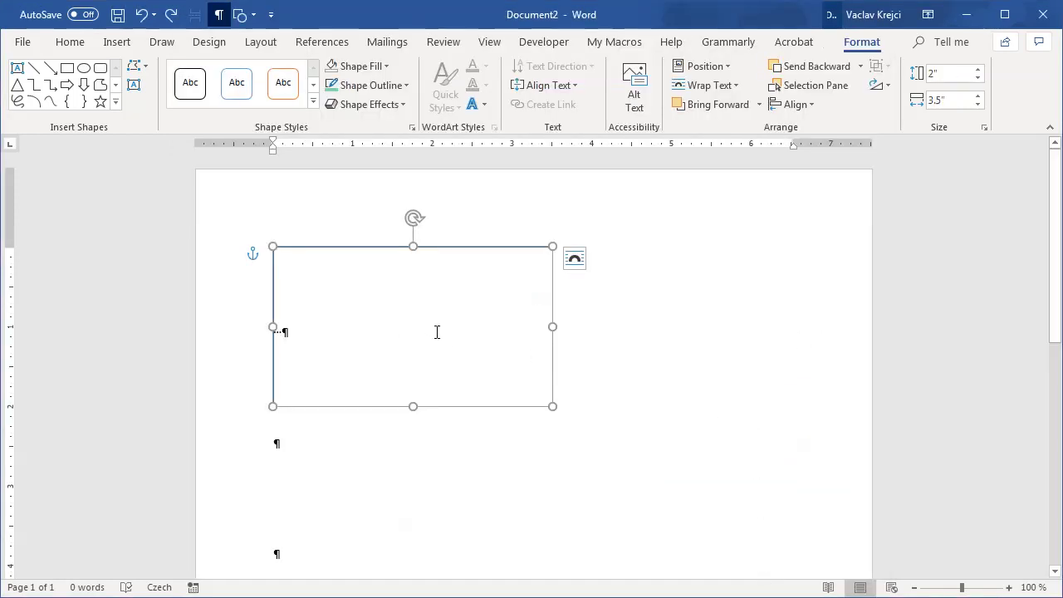
key(ctrl+a)
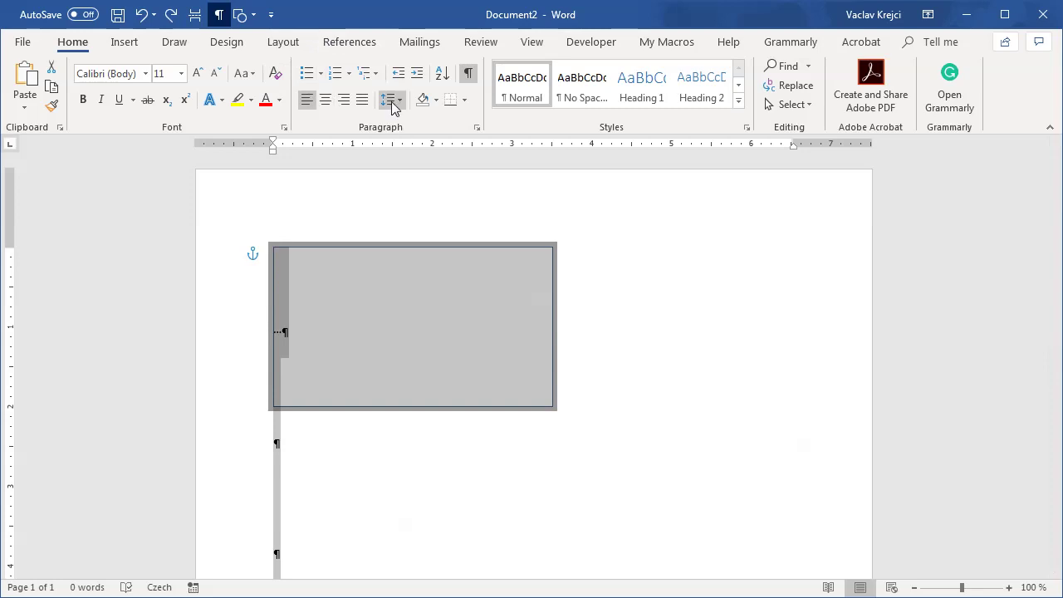
Step: Set the selected paragraphs' line spacing to Exactly 144 pt
click(393, 108)
click(420, 240)
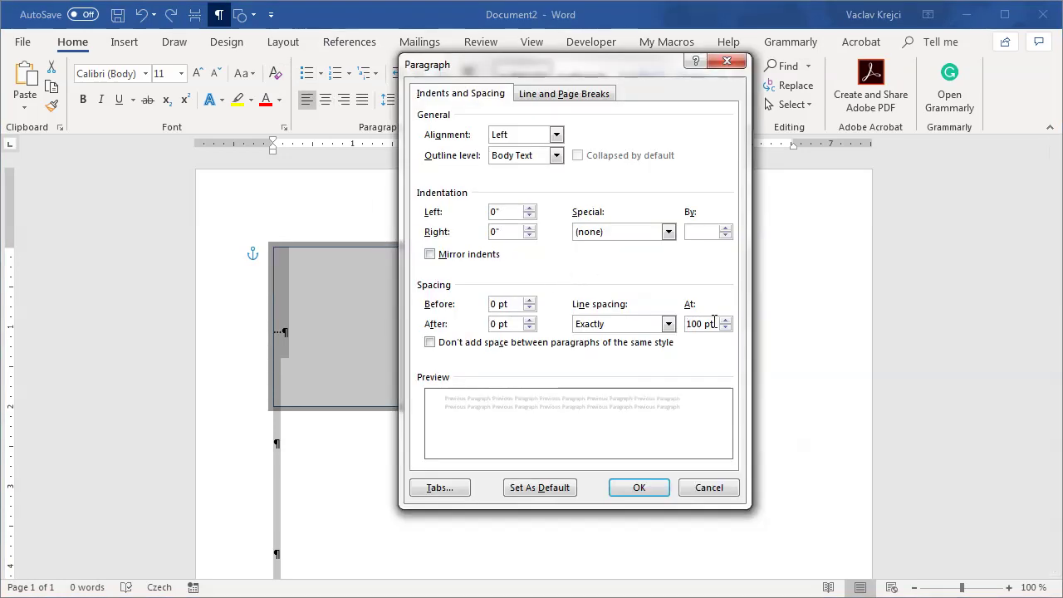
drag(714, 323, 652, 329)
text(144)
click(643, 491)
click(308, 327)
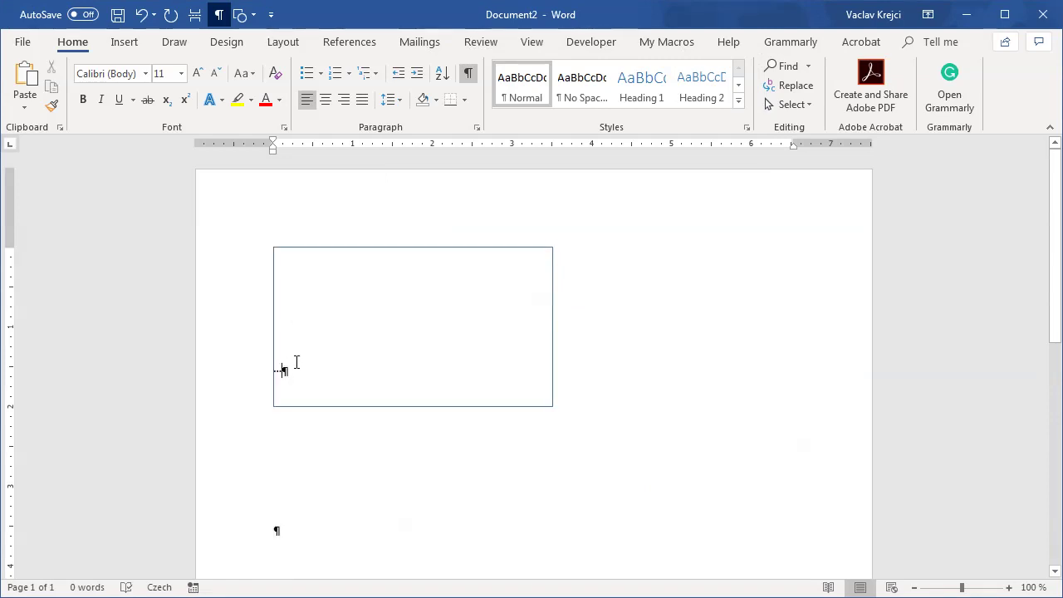
triple_click(378, 379)
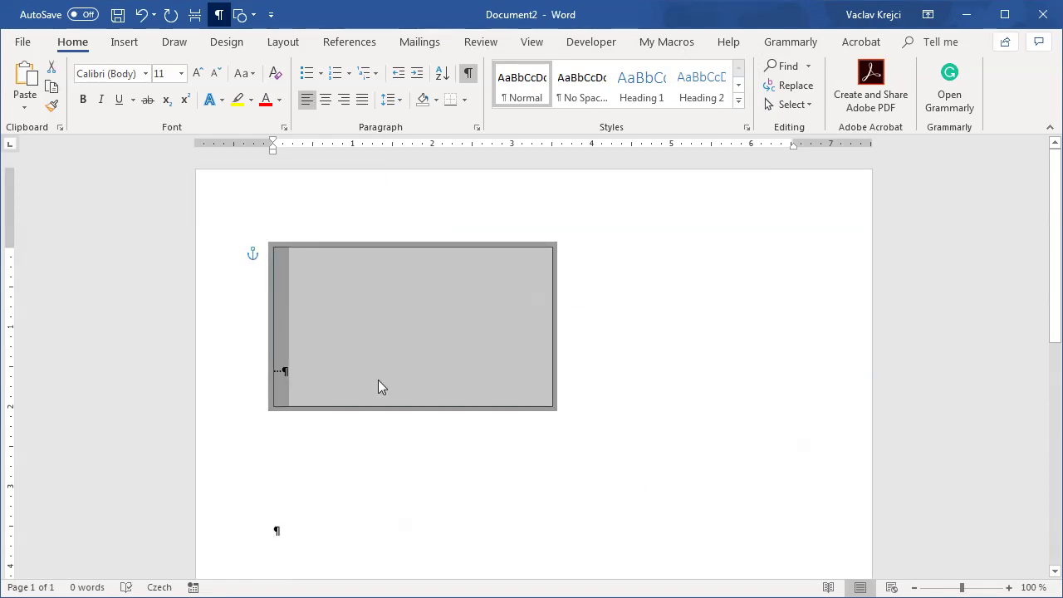
Step: Repeat the framed paragraph so four 3.5 × 2 in card frames stack down the page
click(378, 380)
scroll(378, 379, down, 2)
key(Return)
key(Return)
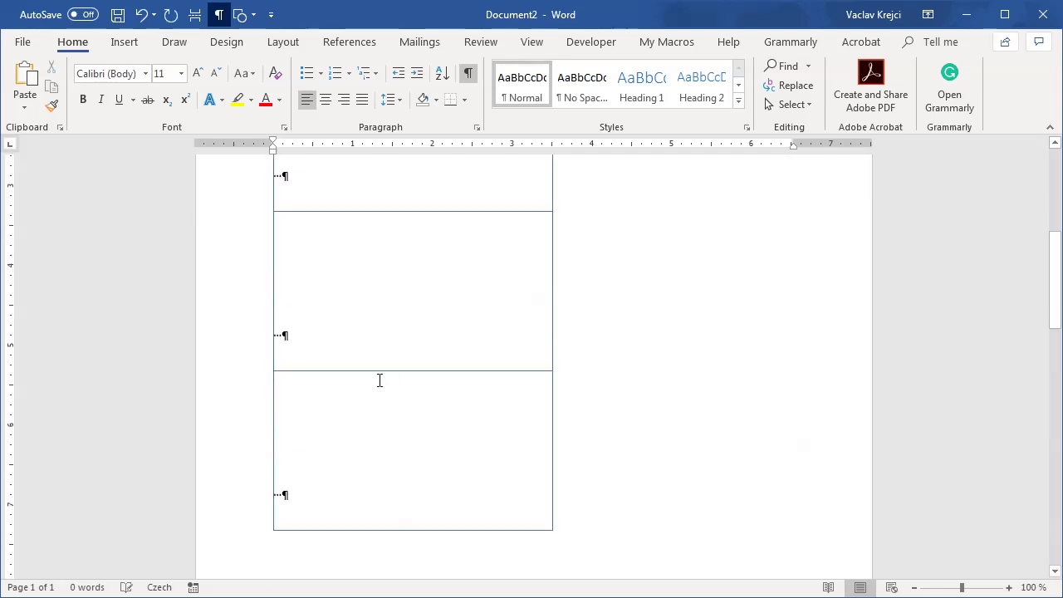
scroll(390, 378, down, 1)
scroll(415, 390, down, 6)
scroll(499, 340, up, 7)
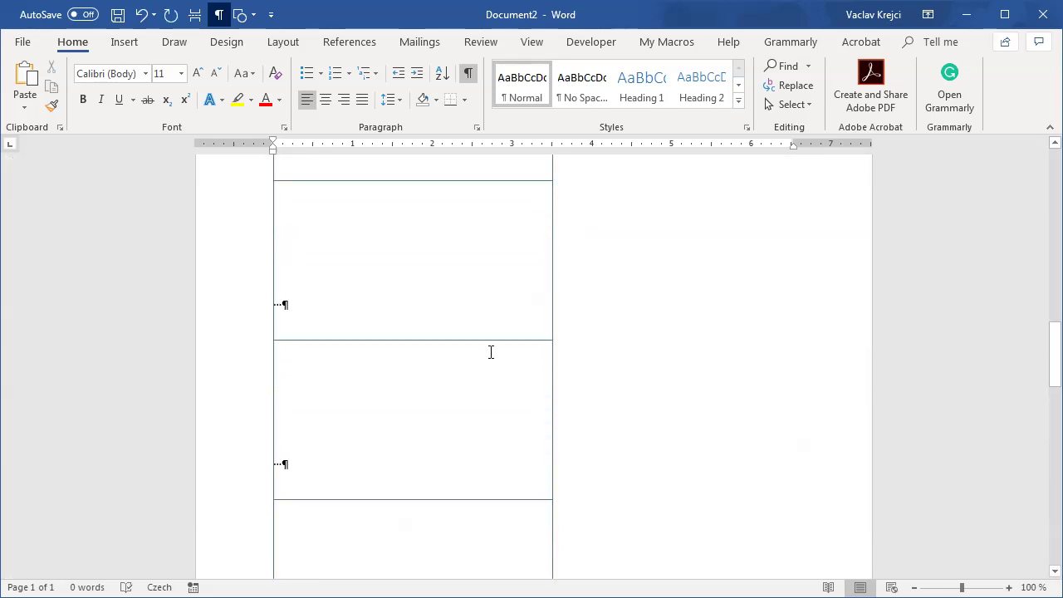
scroll(491, 352, down, 4)
scroll(484, 351, up, 3)
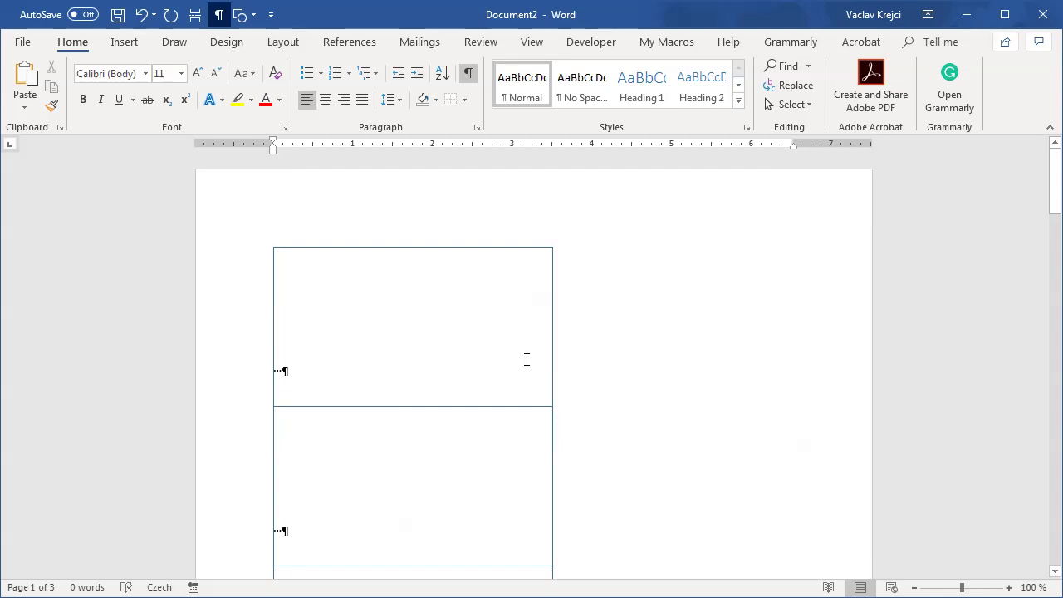
ctrl+scroll(527, 359, down, 5)
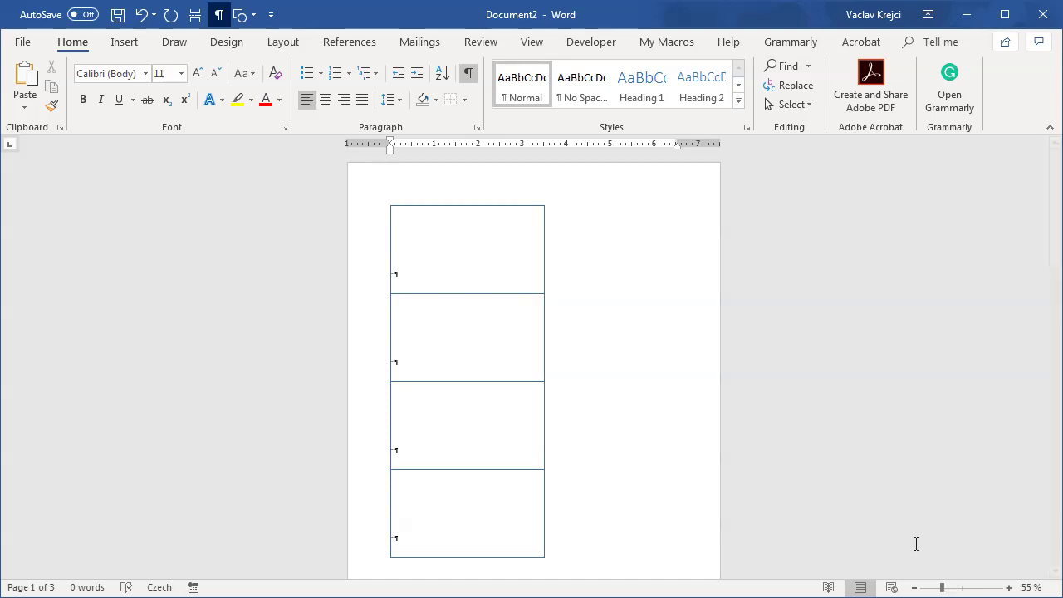
key(ctrl+a)
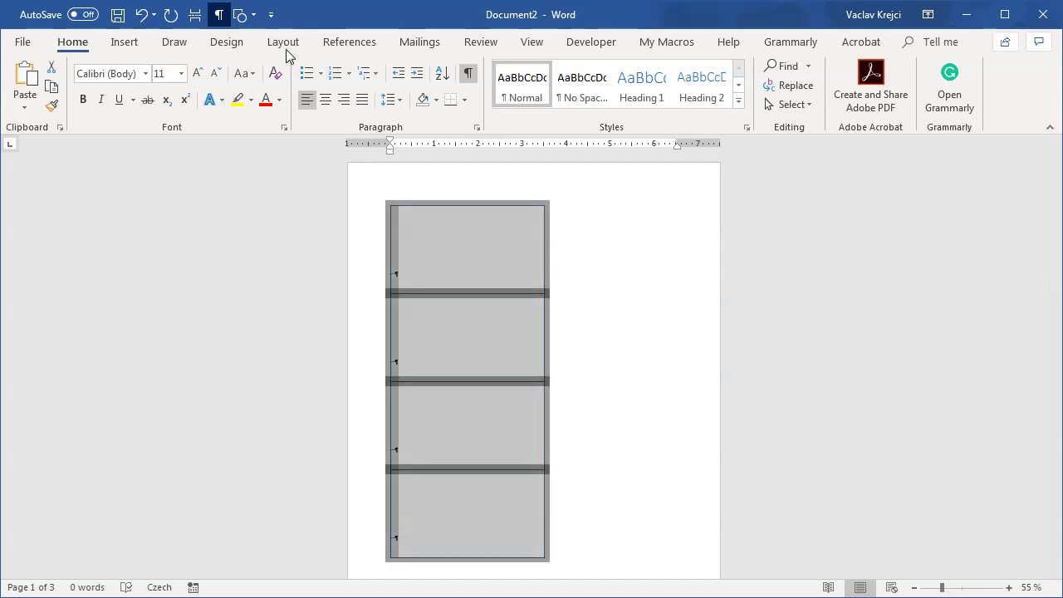
Step: Split the card frames into two columns, then zoom in on the column join to check it
click(283, 45)
click(155, 93)
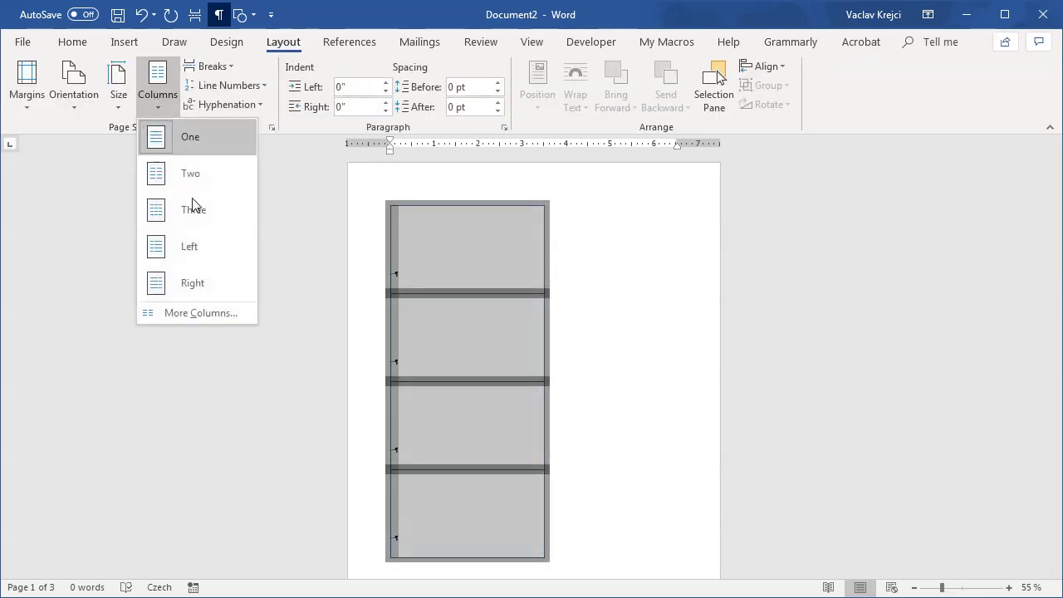
click(196, 178)
click(651, 291)
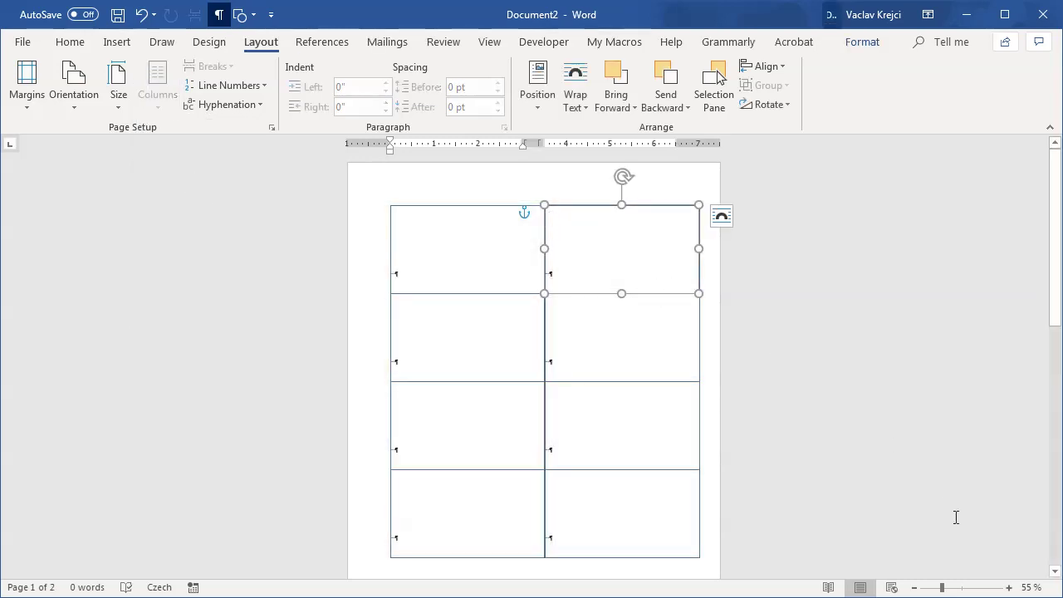
click(967, 587)
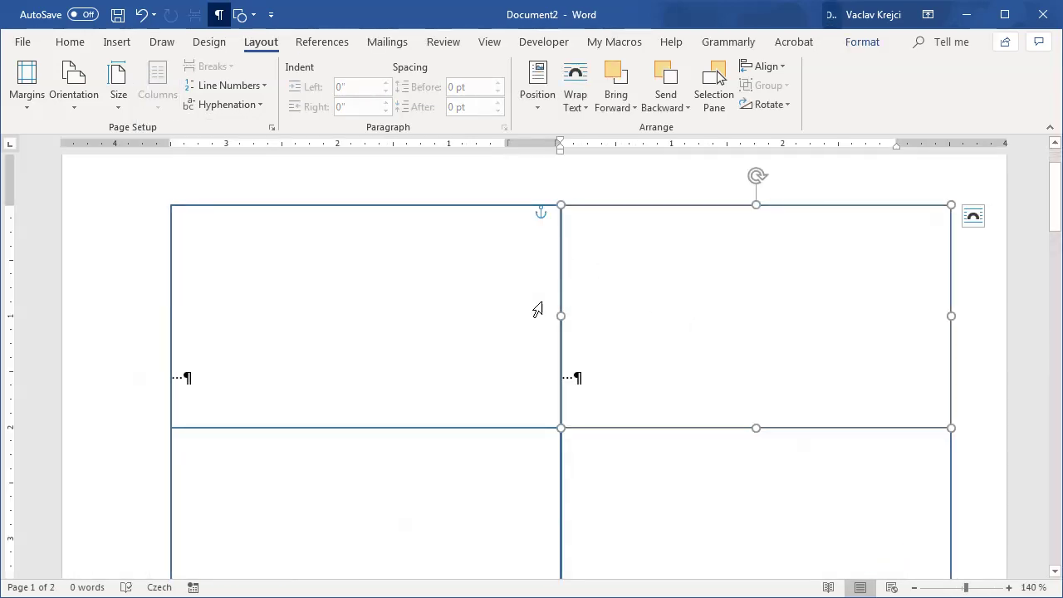
click(981, 585)
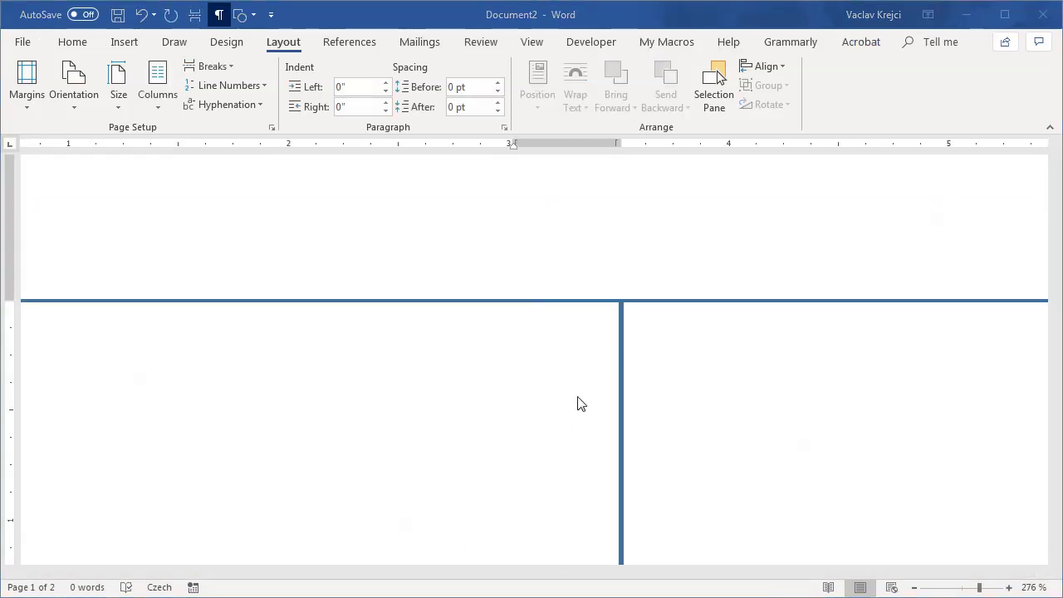
click(656, 281)
click(965, 590)
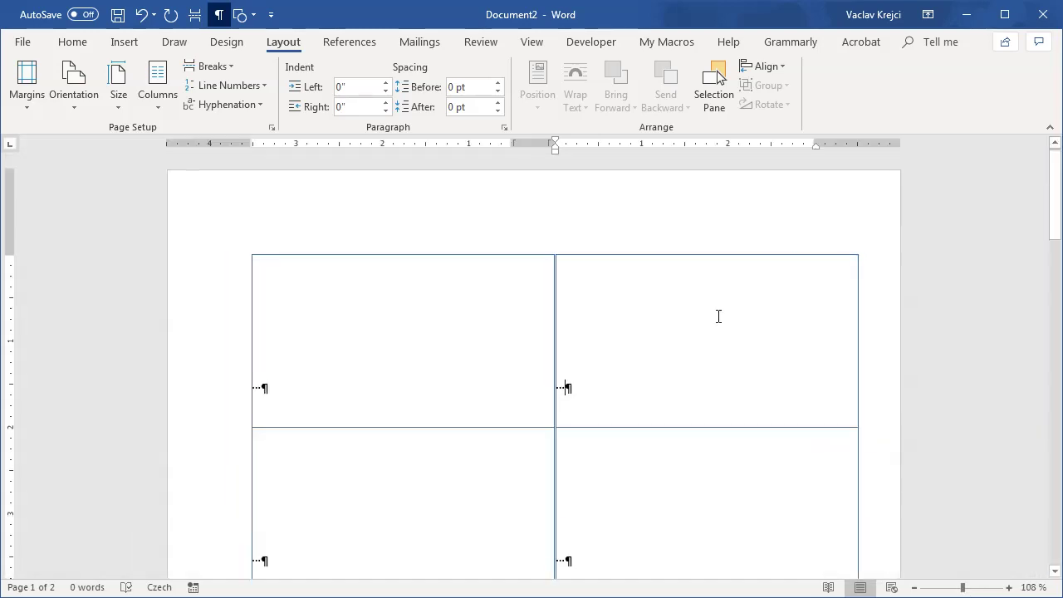
click(404, 259)
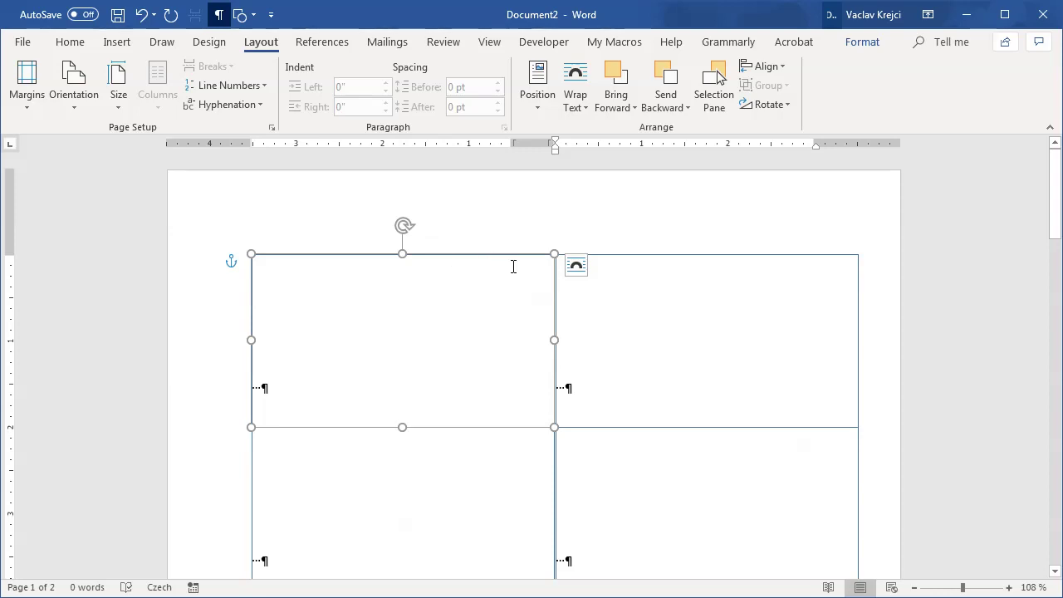
click(117, 93)
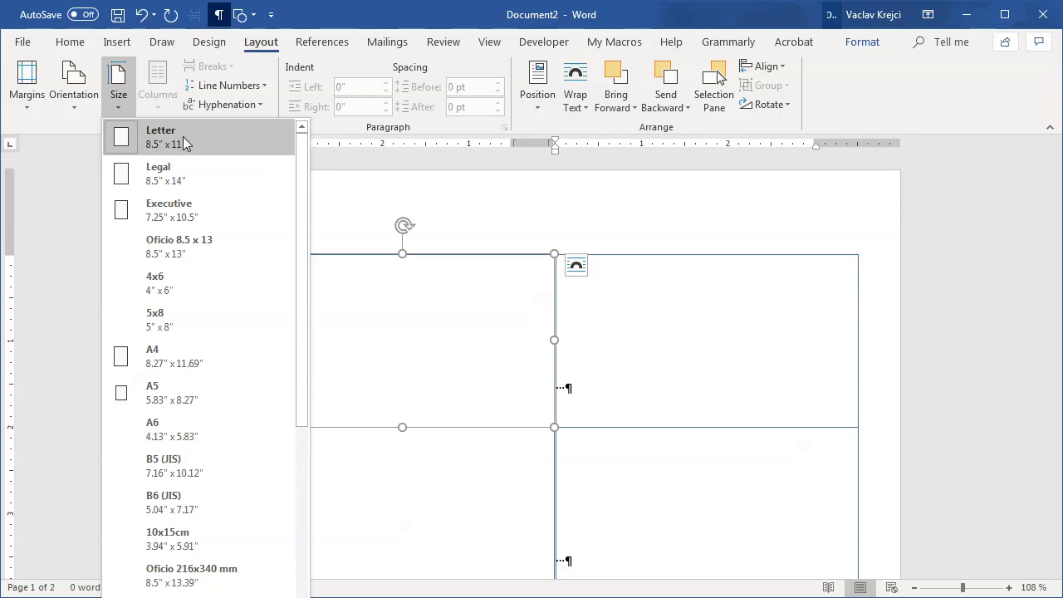
click(325, 26)
click(26, 88)
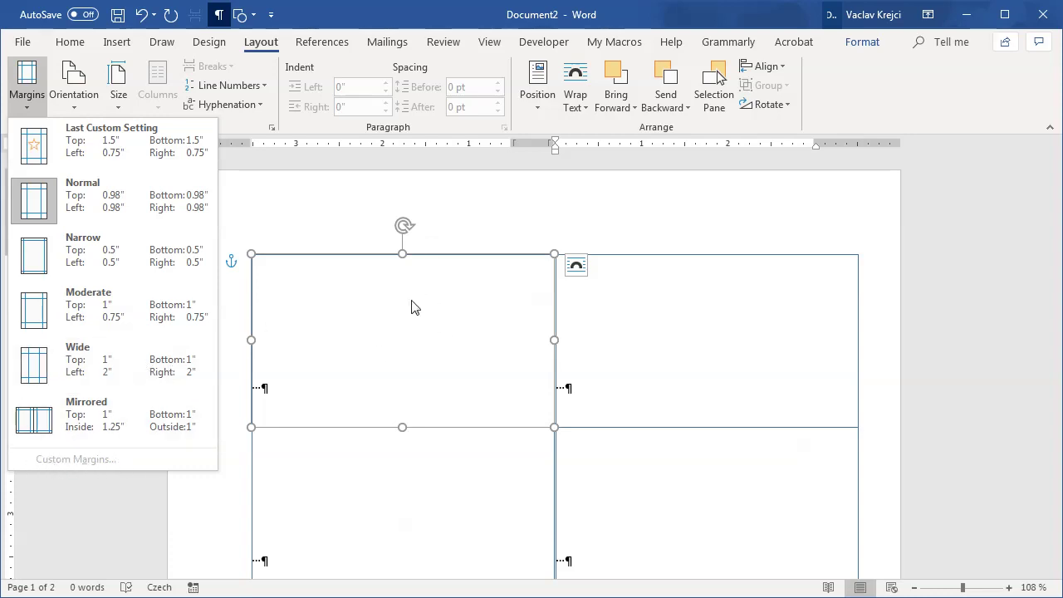
click(503, 233)
click(370, 358)
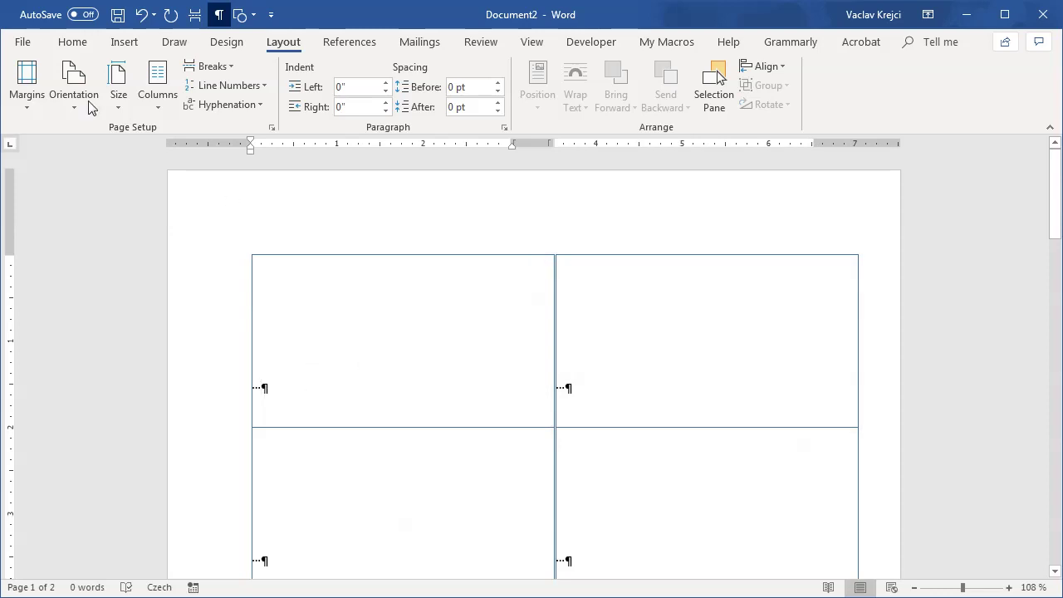
Step: Set the left and right page margins to 0.75 inch in Custom Margins
click(36, 97)
click(50, 459)
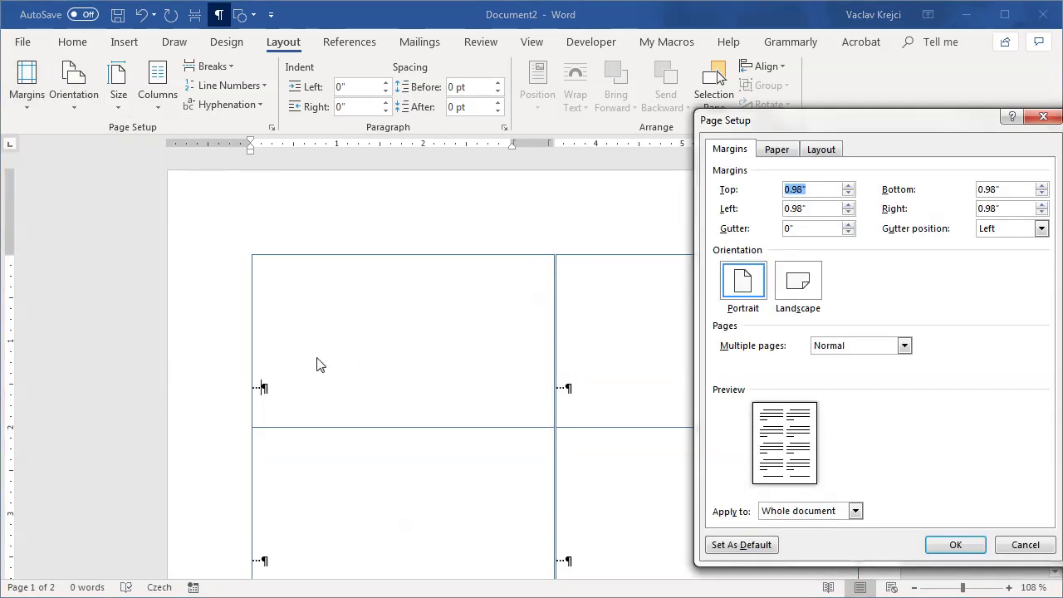
drag(798, 121, 550, 110)
key(Tab)
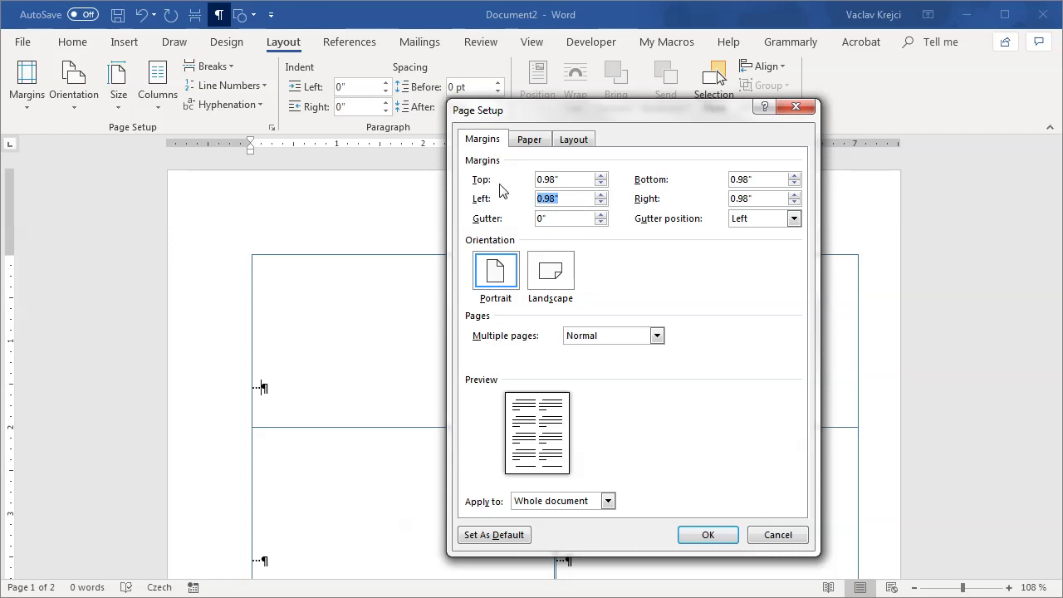
text(0.750.75)
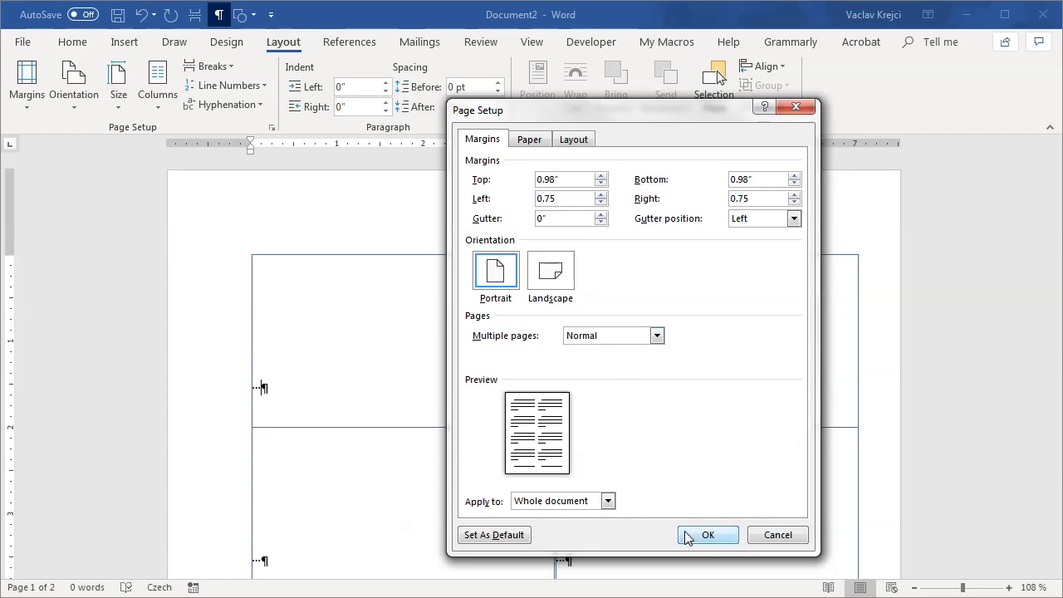
click(696, 534)
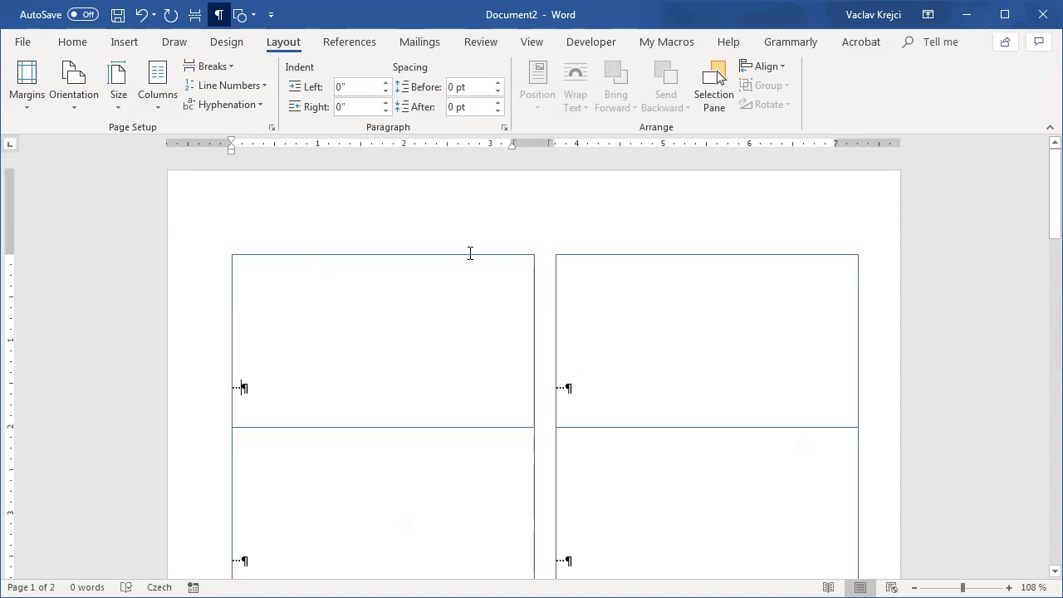
Step: Change the column spacing from 0.49" to 0 in the More Columns settings
key(ctrl+a)
click(157, 98)
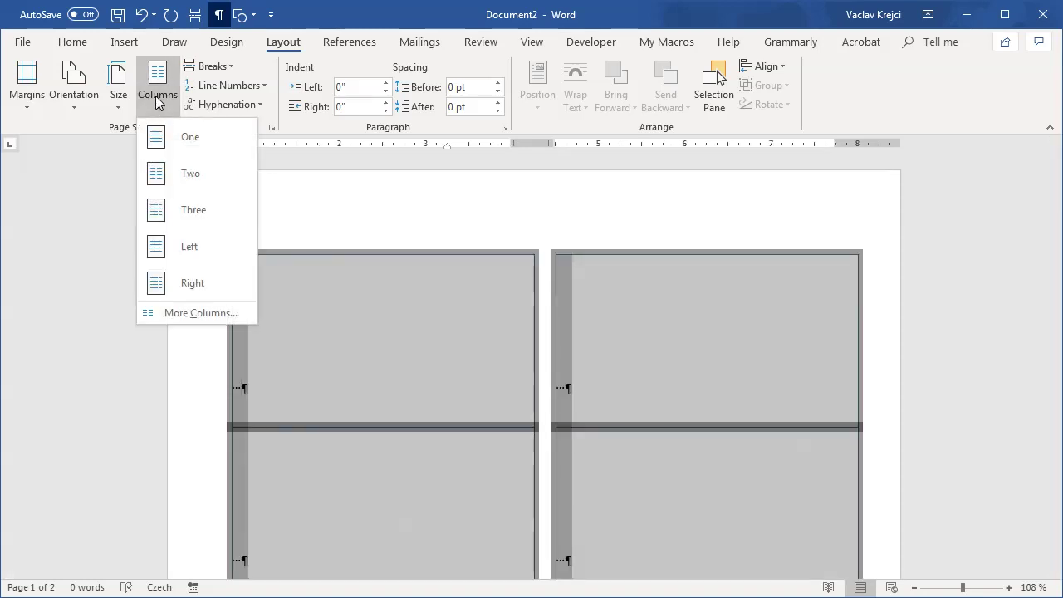
click(201, 313)
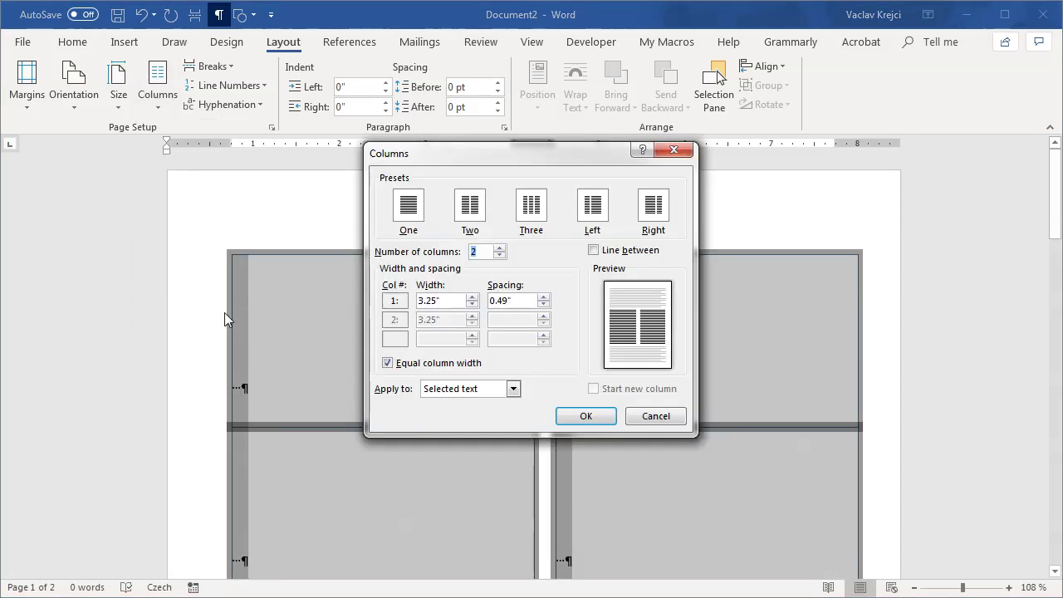
double_click(512, 301)
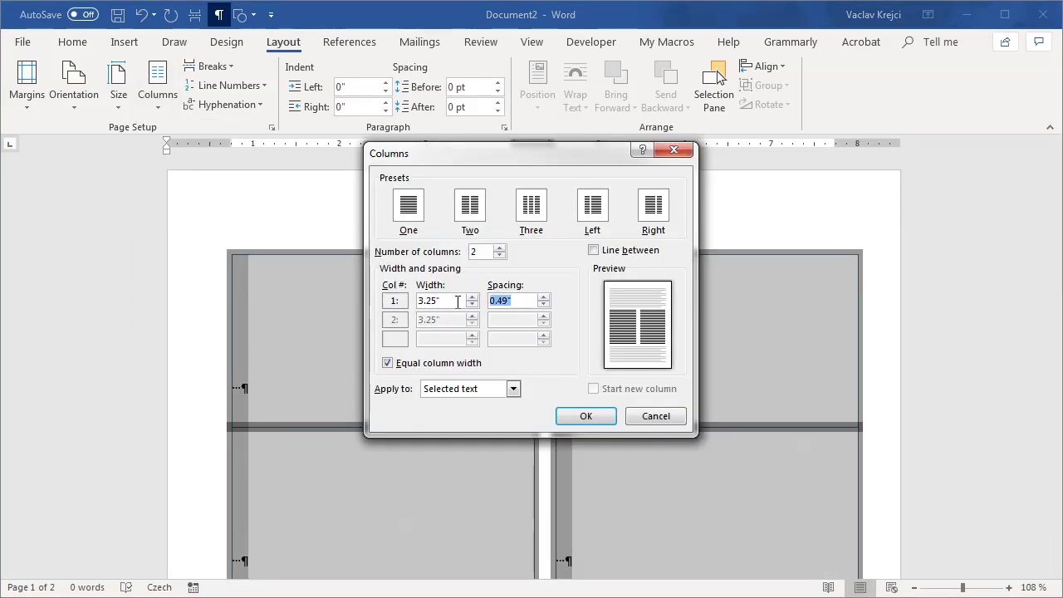
text(0)
click(586, 416)
click(546, 302)
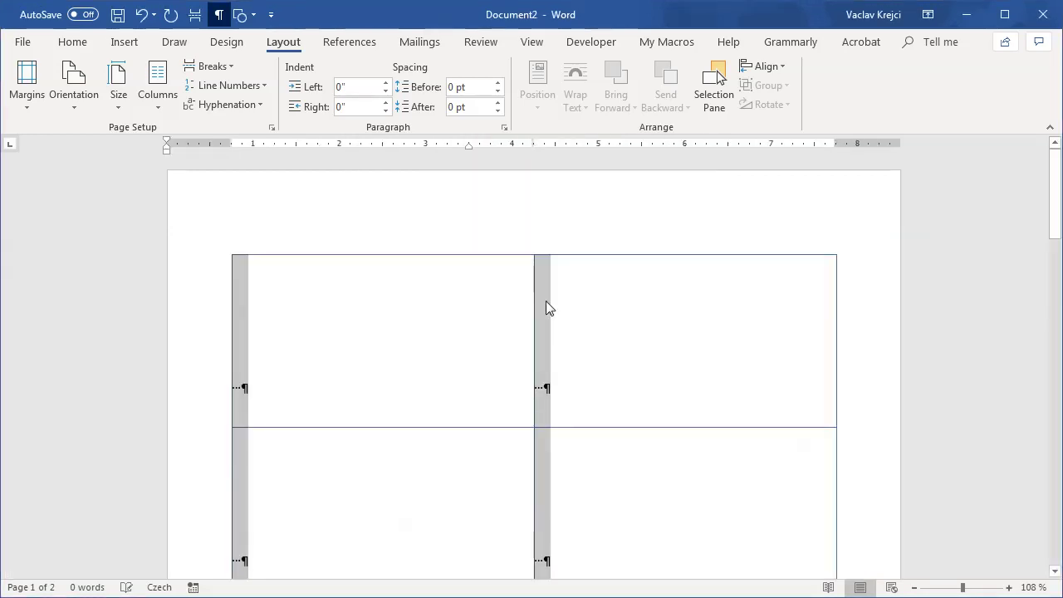
Step: Zoom out, paste a card-sized shape over the top-left card, and leave paper size unchanged
drag(954, 590, 943, 590)
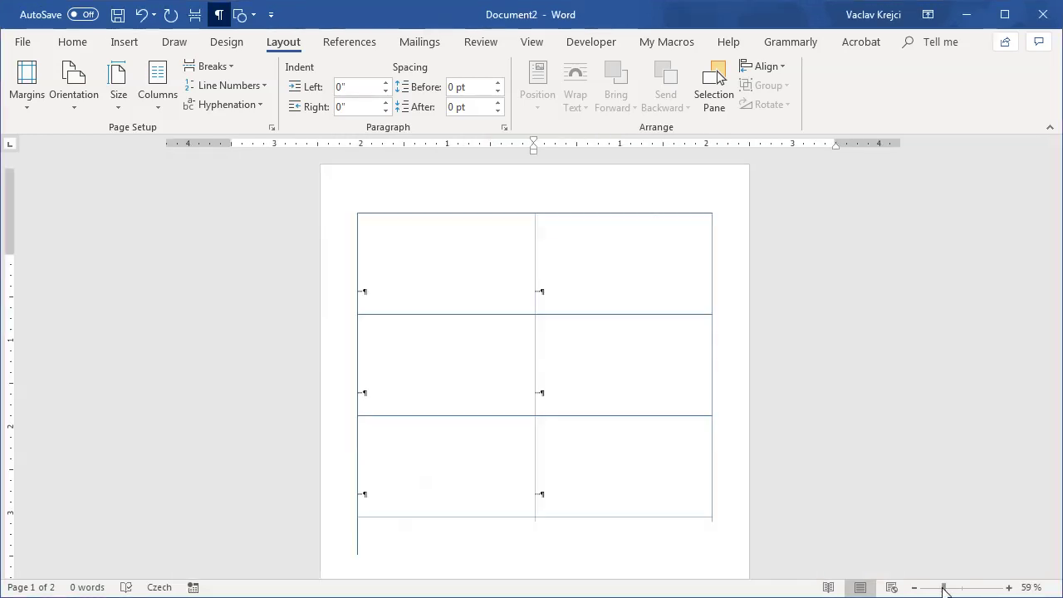
scroll(672, 386, down, 2)
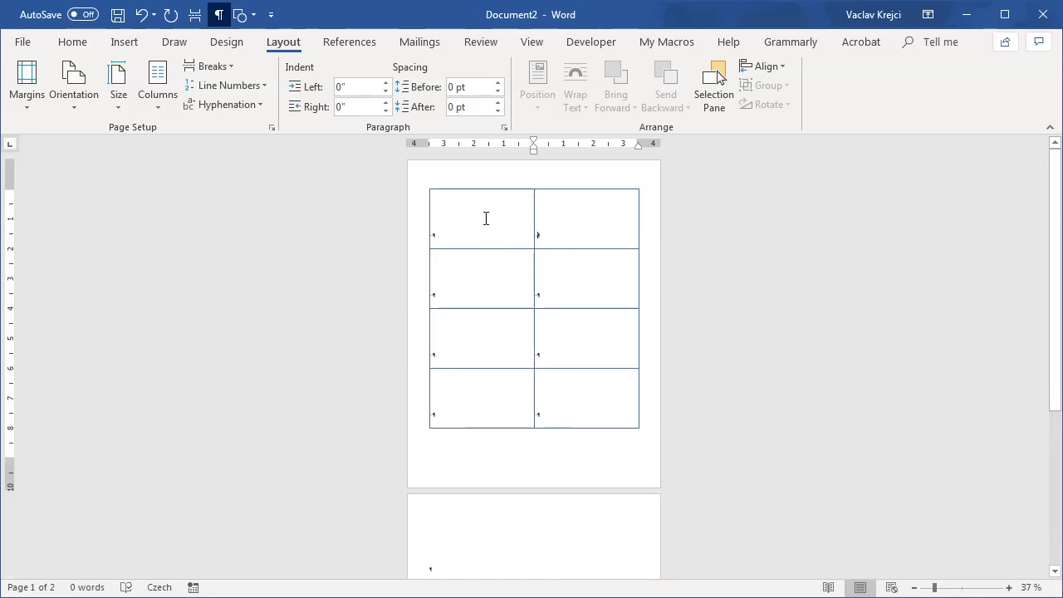
key(ctrl+v)
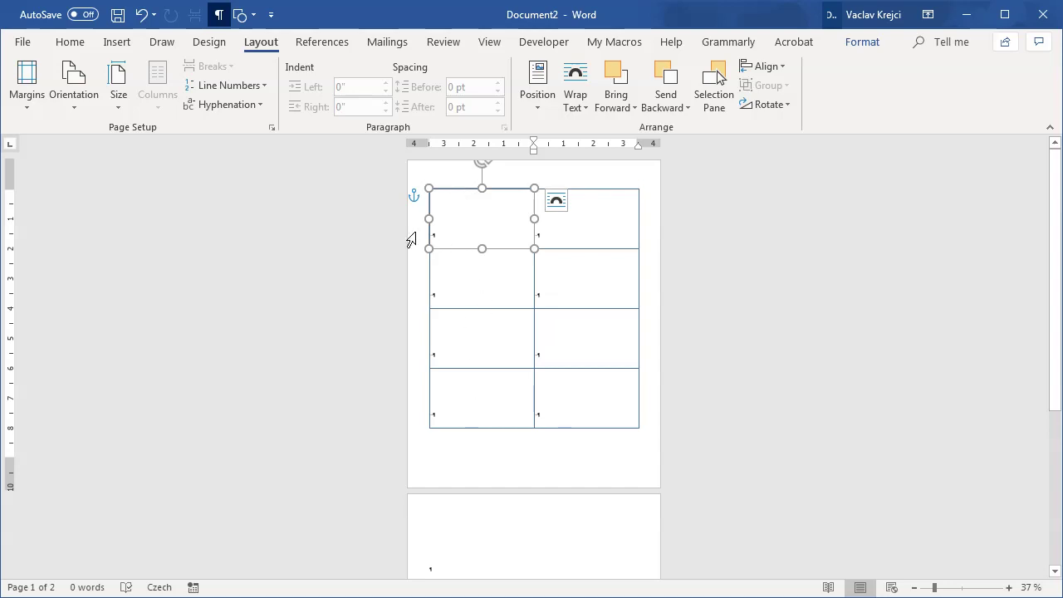
click(119, 98)
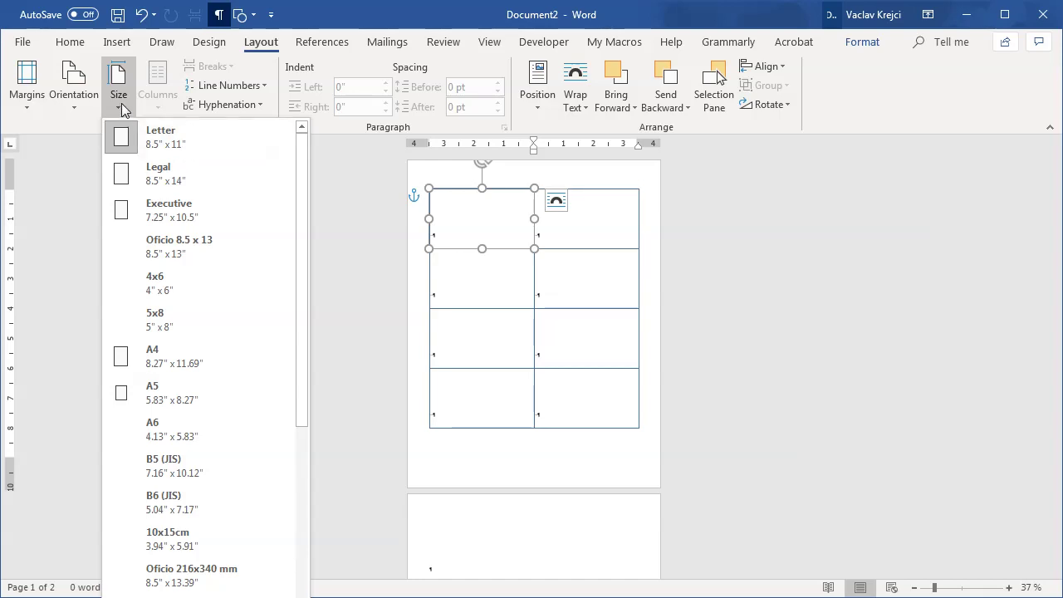
click(512, 290)
click(553, 437)
key(ctrl+a)
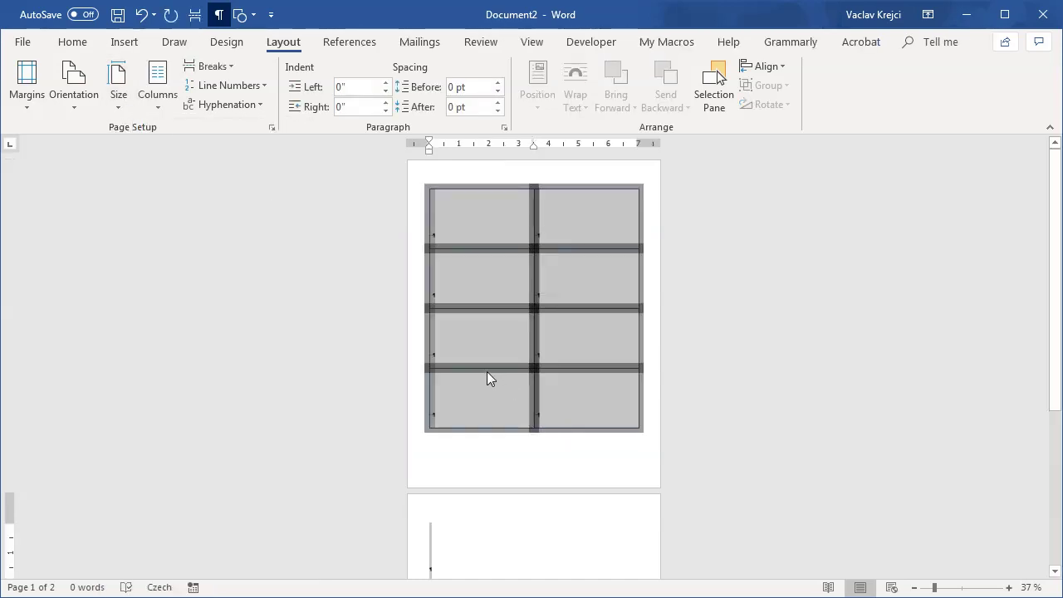
click(586, 480)
Step: Set the top and bottom margins to 1.5 inches in Custom Margins
click(28, 101)
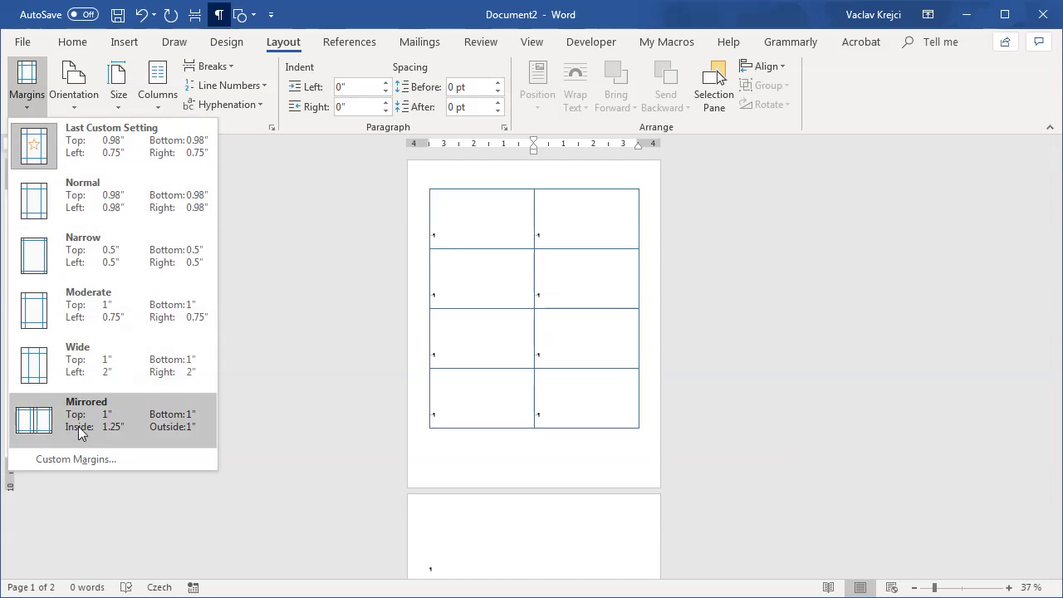
click(77, 459)
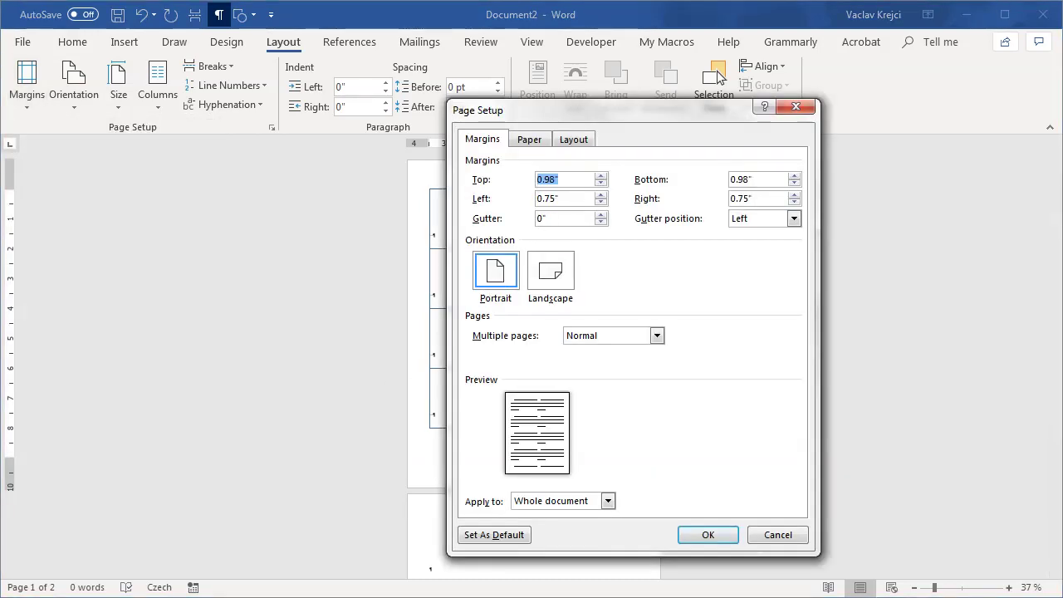
text(1.5)
key(Tab)
text(1.)
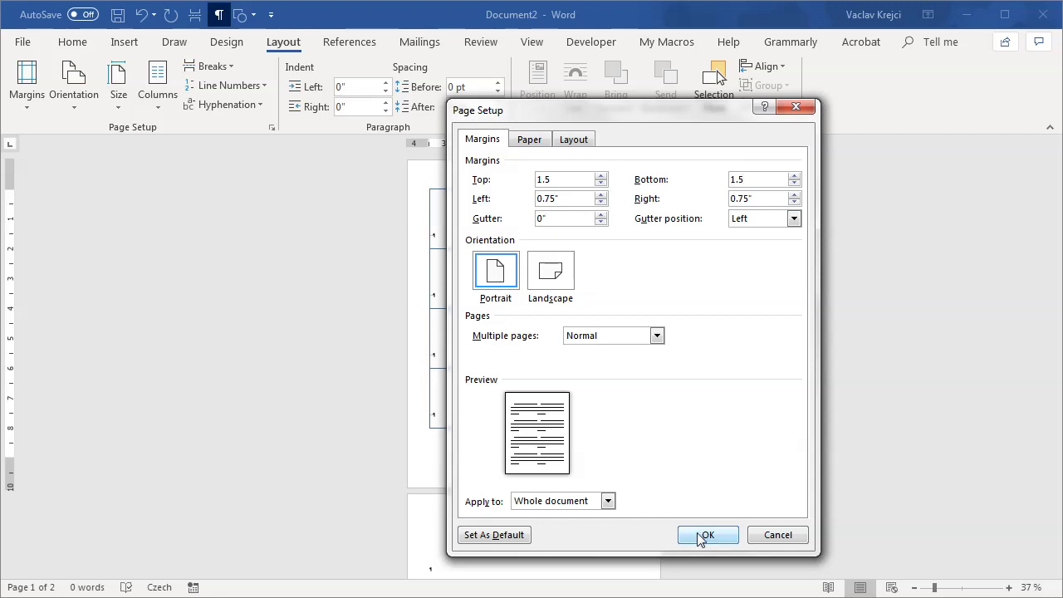
click(706, 534)
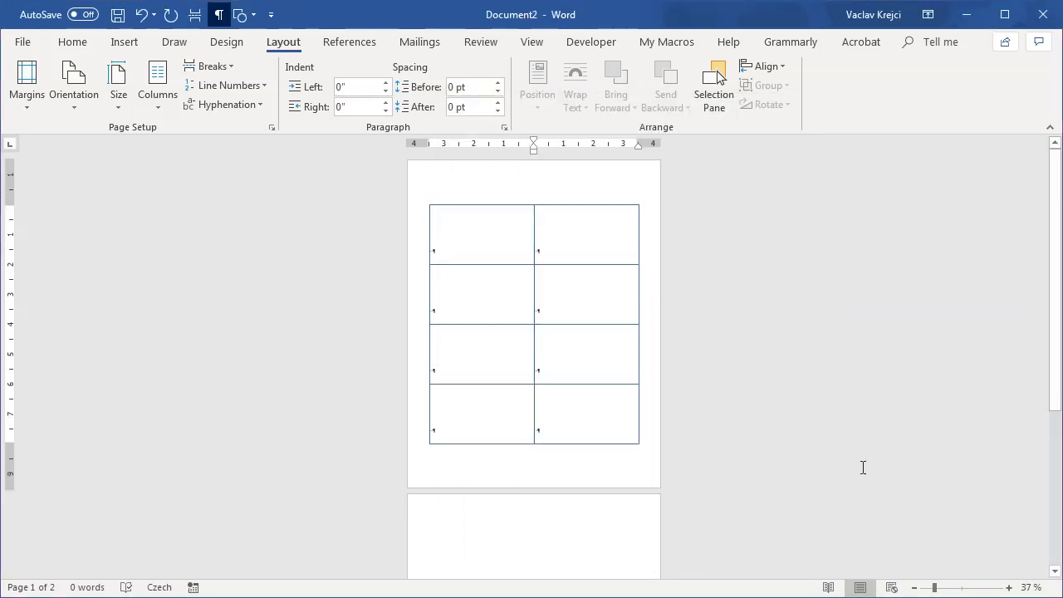
Step: Zoom to 84% and delete every table cell except the top-left one
click(955, 590)
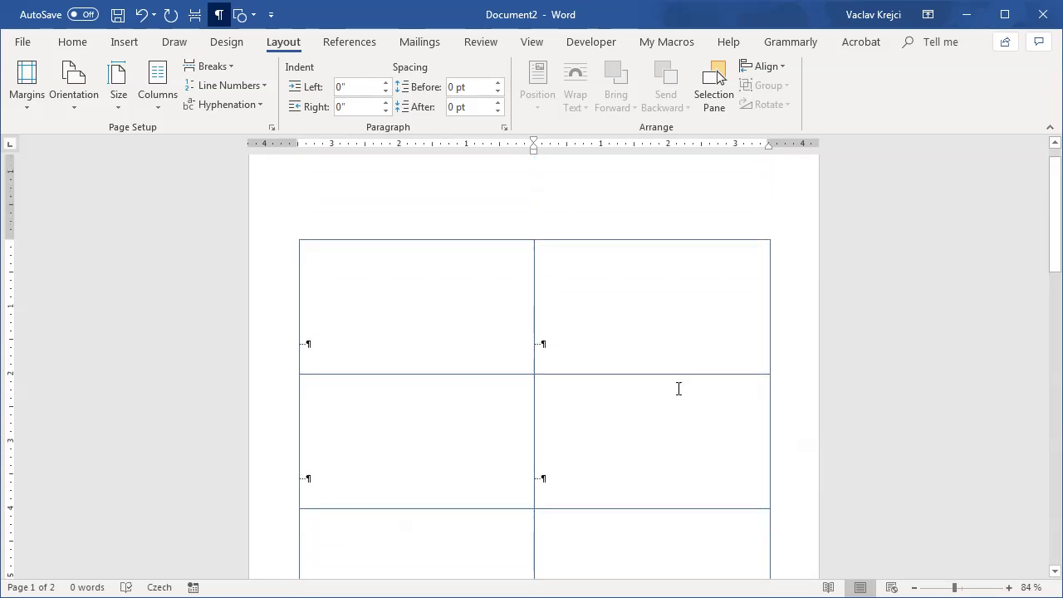
scroll(679, 387, down, 5)
drag(628, 475, 446, 225)
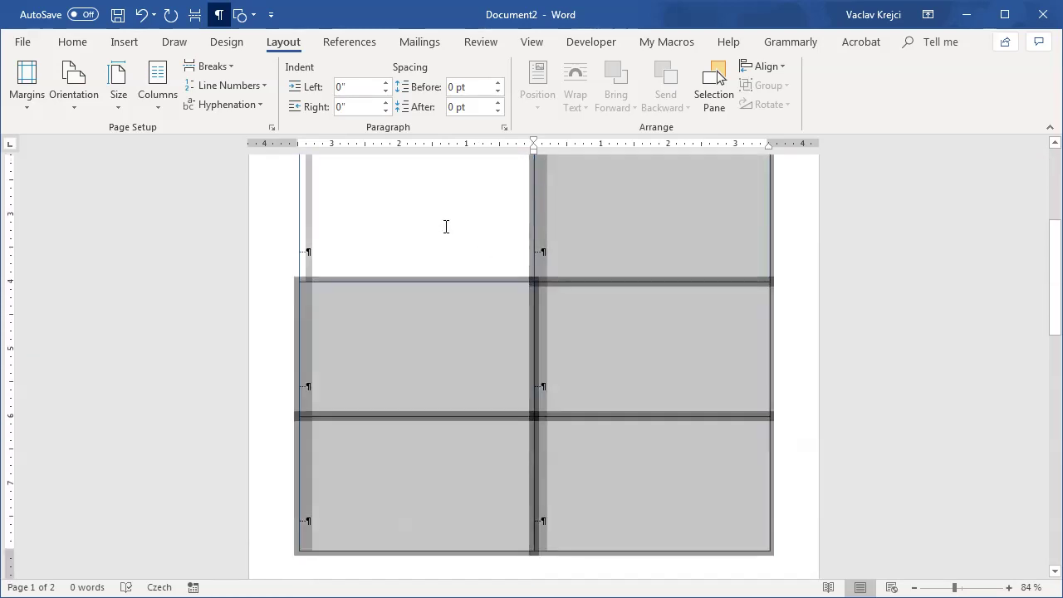
key(BackSpace)
Step: Type test text 'ssdfsdf' into the remaining cell and erase it
scroll(302, 251, up, 2)
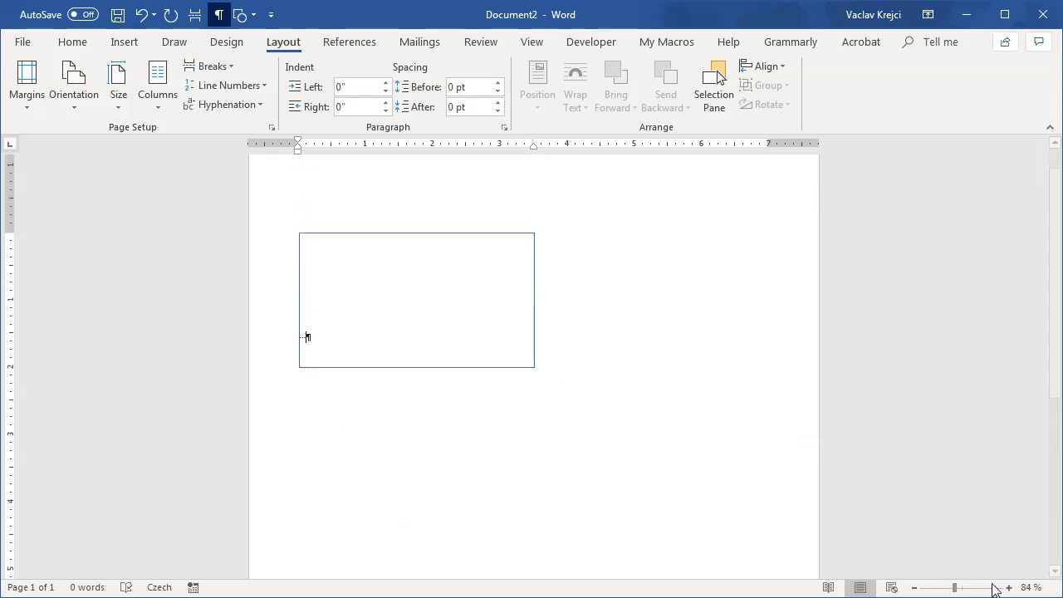
scroll(783, 430, up, 4)
text(ssdfsdf)
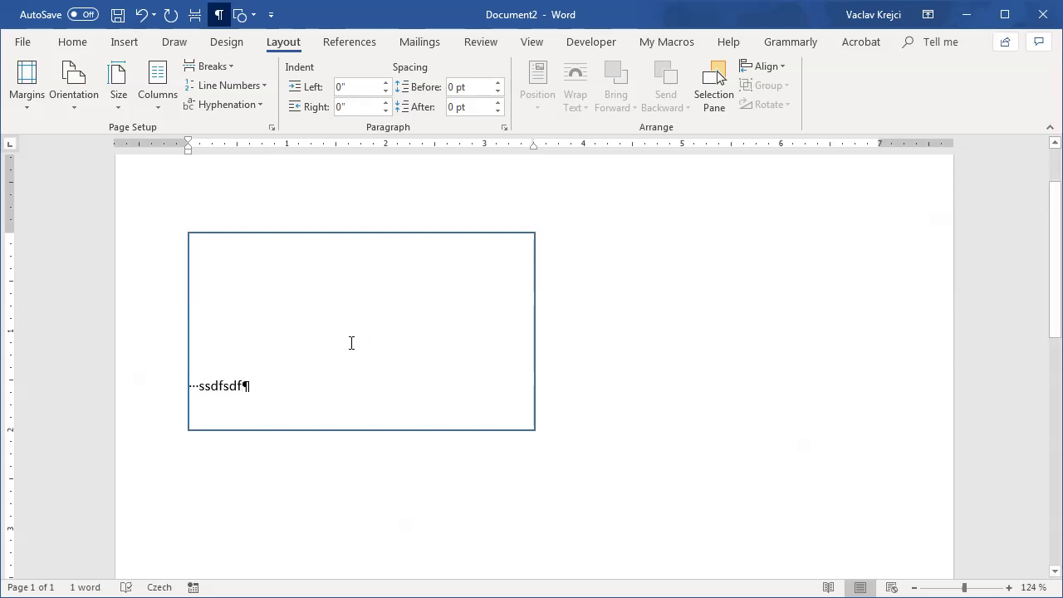
key(BackSpace)
key(BackSpace)
key(BackSpace)
key(BackSpace)
key(BackSpace)
key(BackSpace)
key(BackSpace)
click(128, 41)
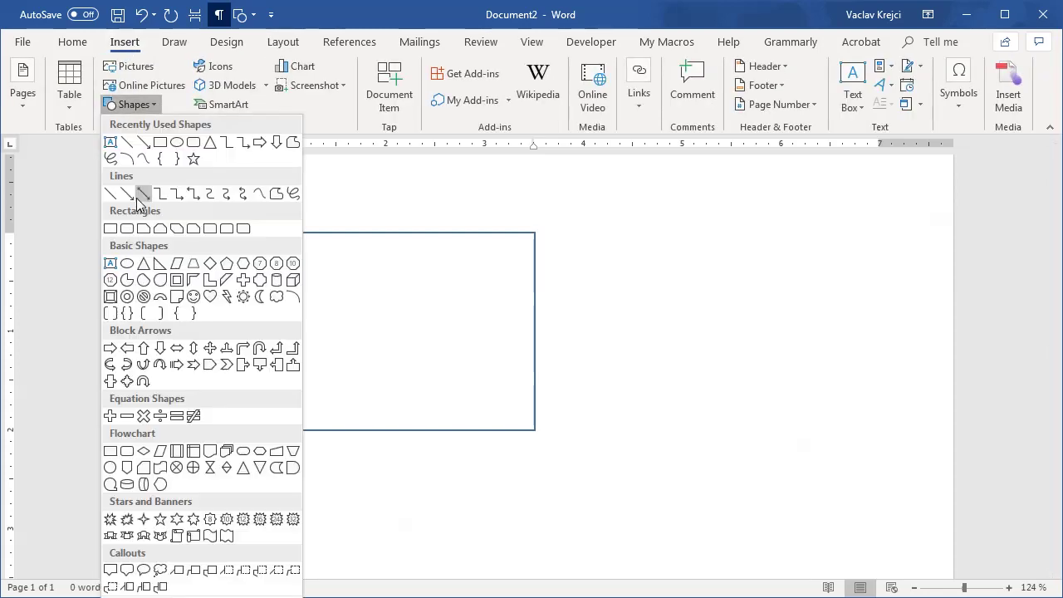
Step: Draw a text box in the card cell and type the person's name and the title WORD DESIGNER
click(111, 142)
drag(302, 274, 523, 397)
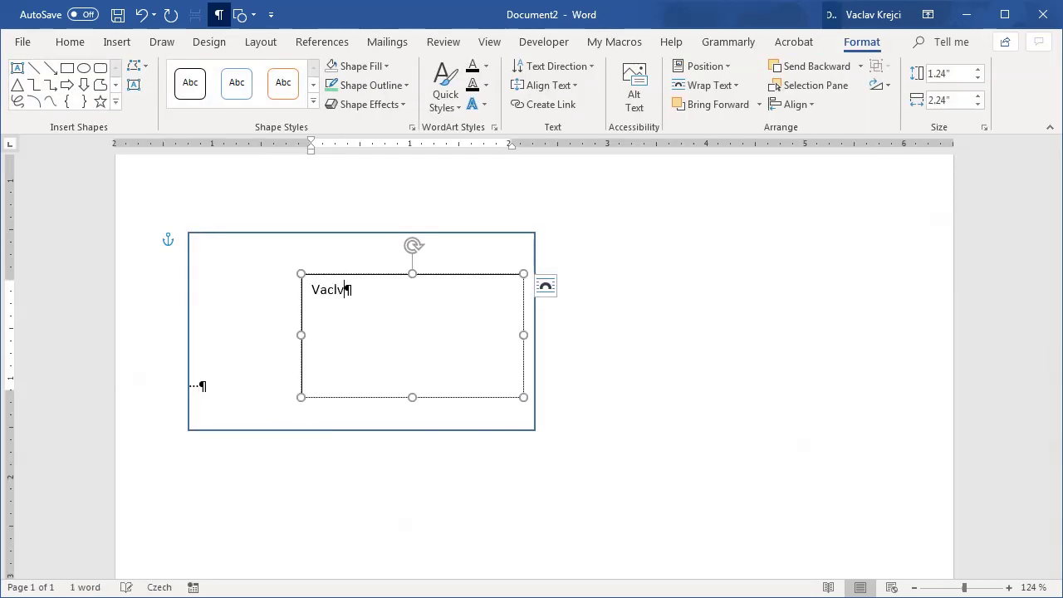
key(Tab)
key(BackSpace)
key(Return)
text(W)
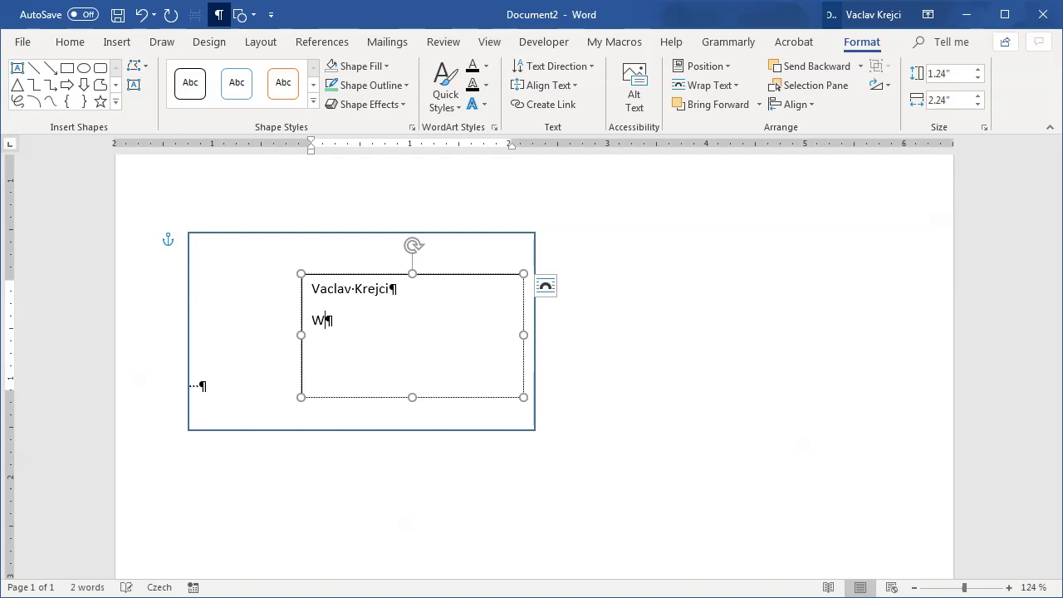
text(ORD DESIGNER)
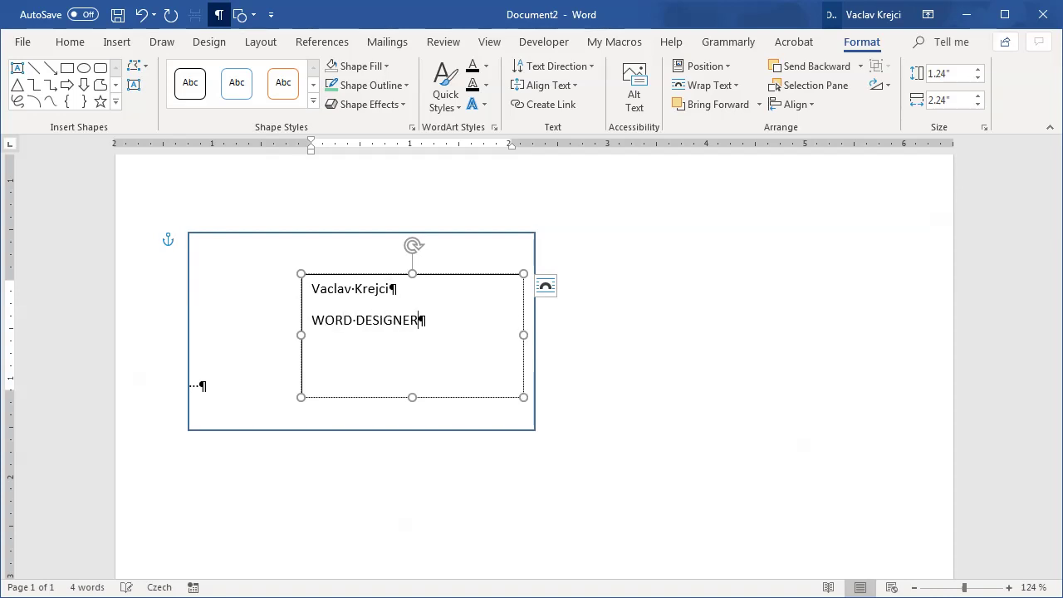
key(Return)
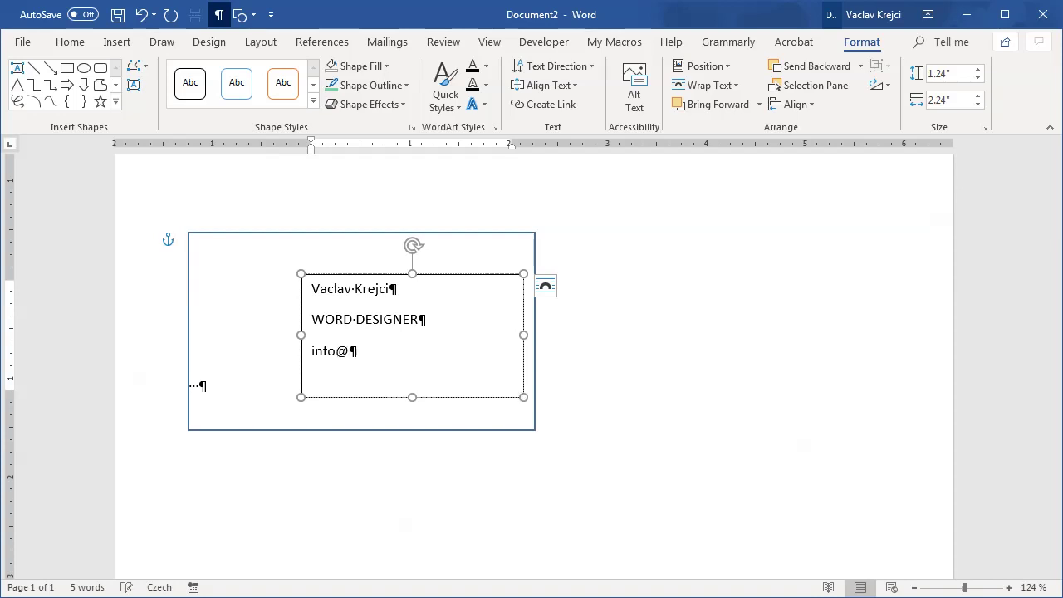
Step: Add the contact e-mail as plain text and the phone number with non-breaking spaces
key(Tab)
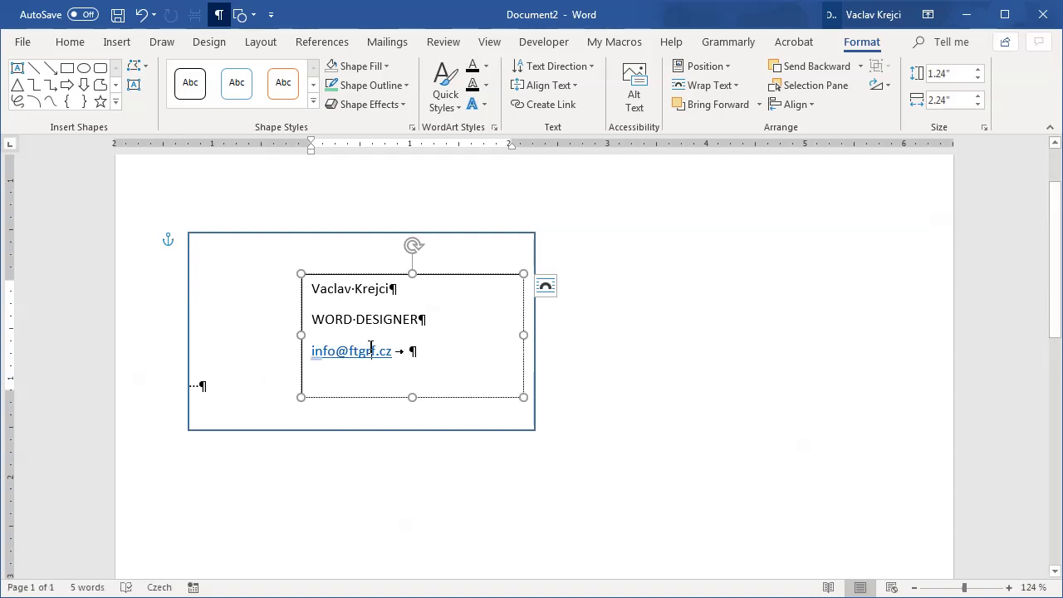
click(323, 364)
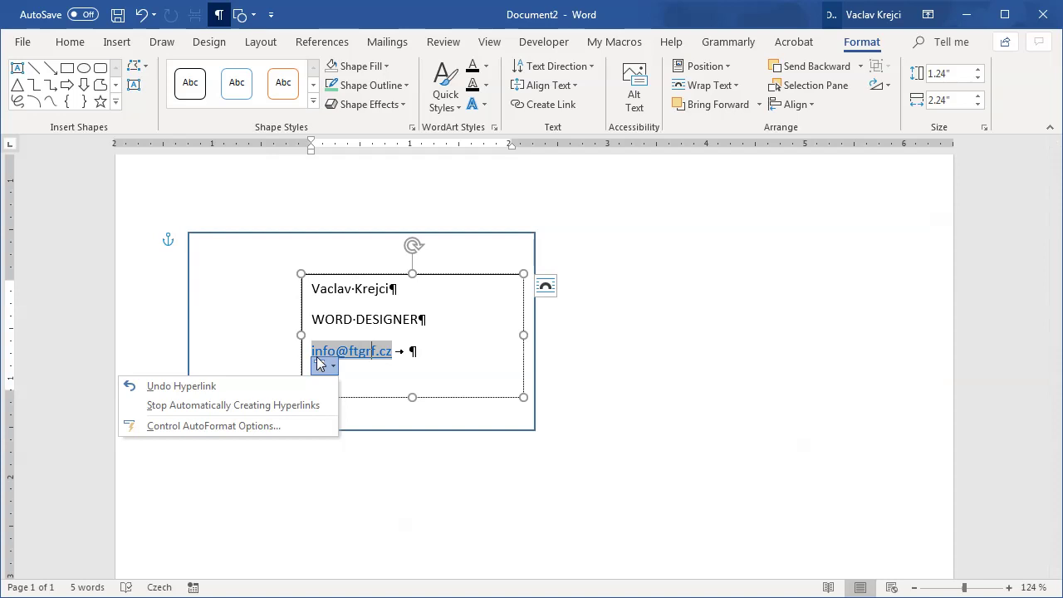
click(271, 388)
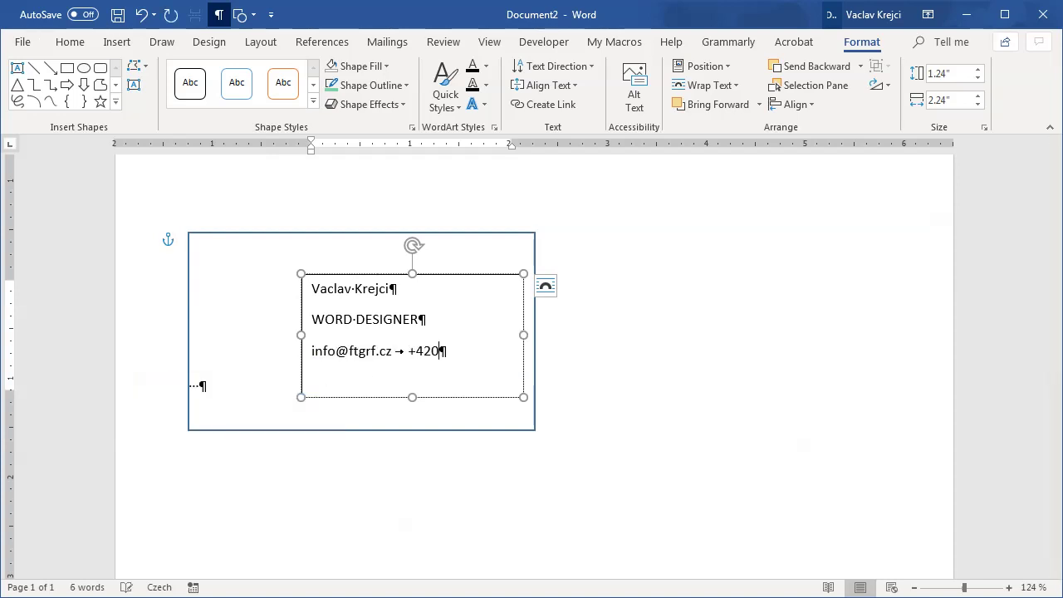
key(ctrl+shift+space)
key(ctrl+shift+space)
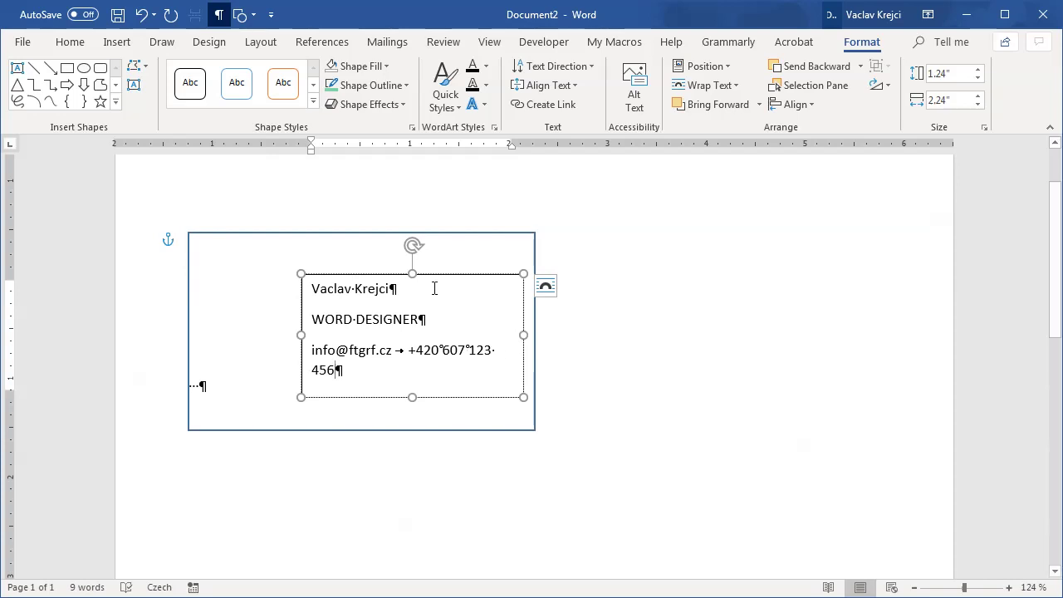
key(ctrl+a)
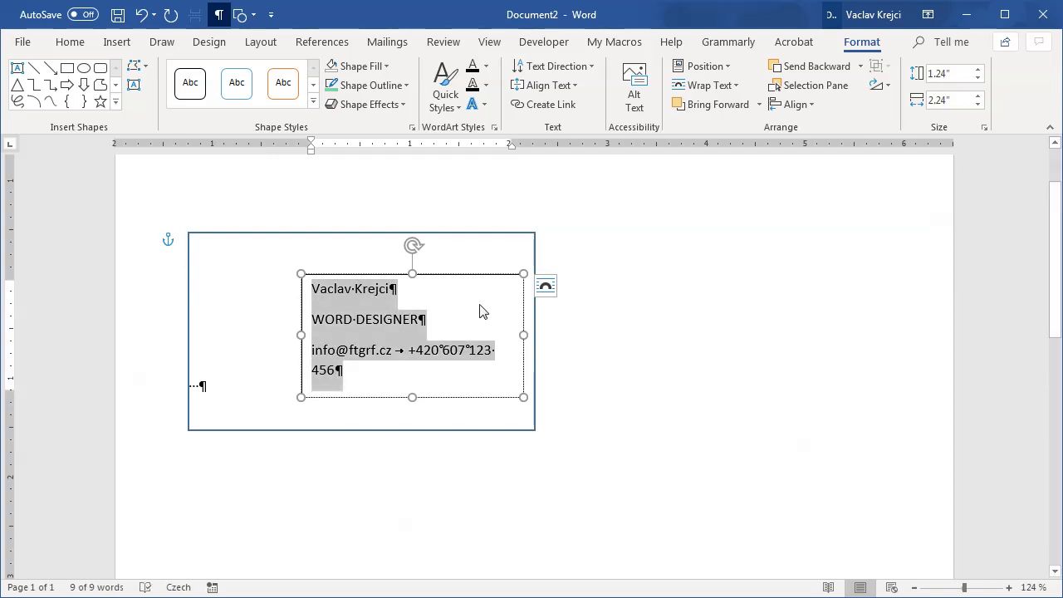
key(alt+Tab)
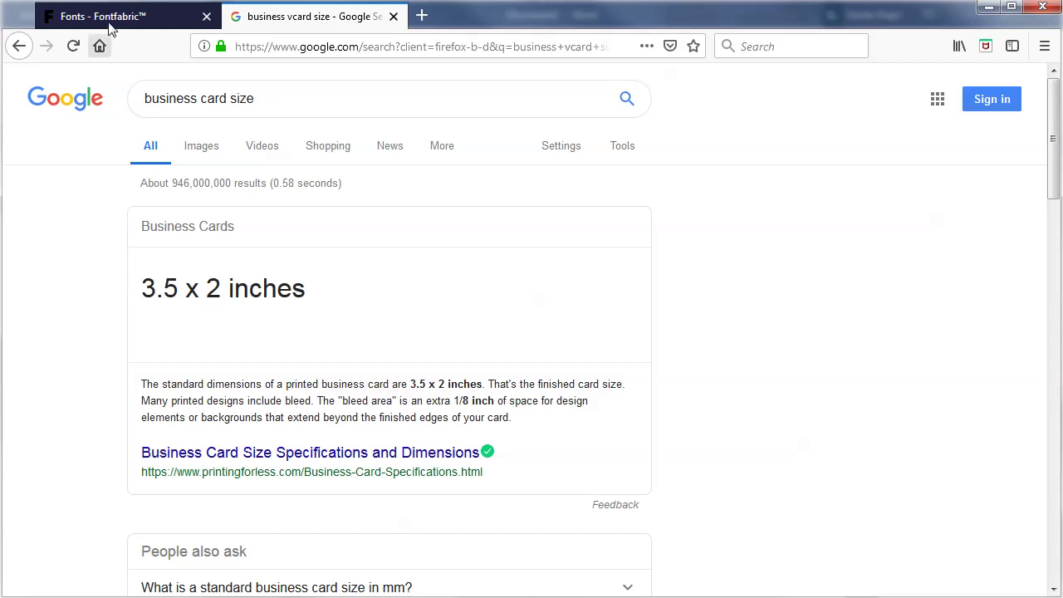
Step: Scroll Fontfabric's free fonts list until Choplin (2 styles) appears
click(108, 23)
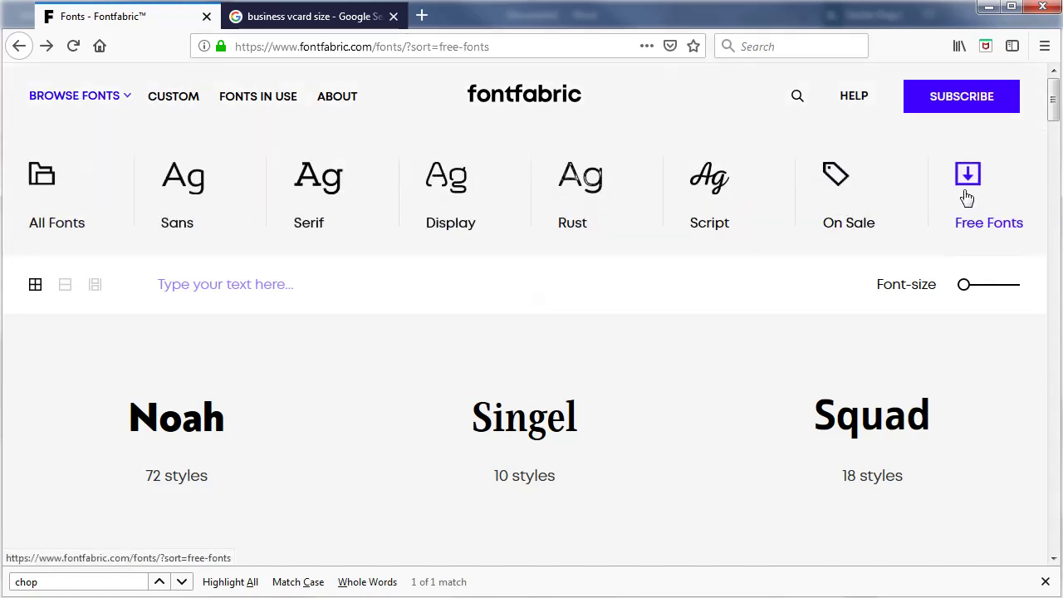
scroll(814, 403, down, 13)
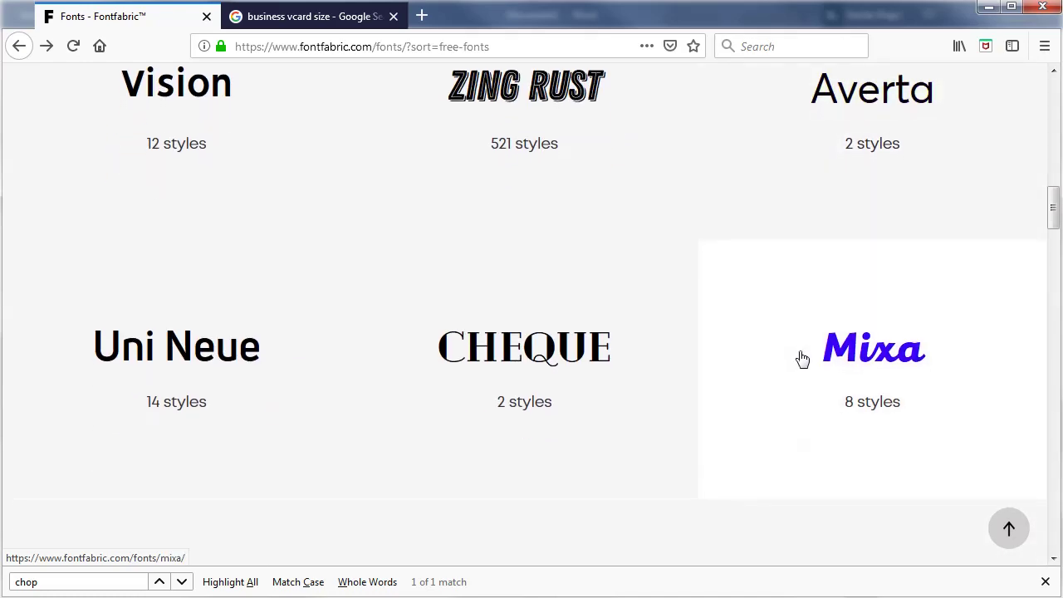
scroll(802, 358, down, 4)
scroll(791, 347, down, 15)
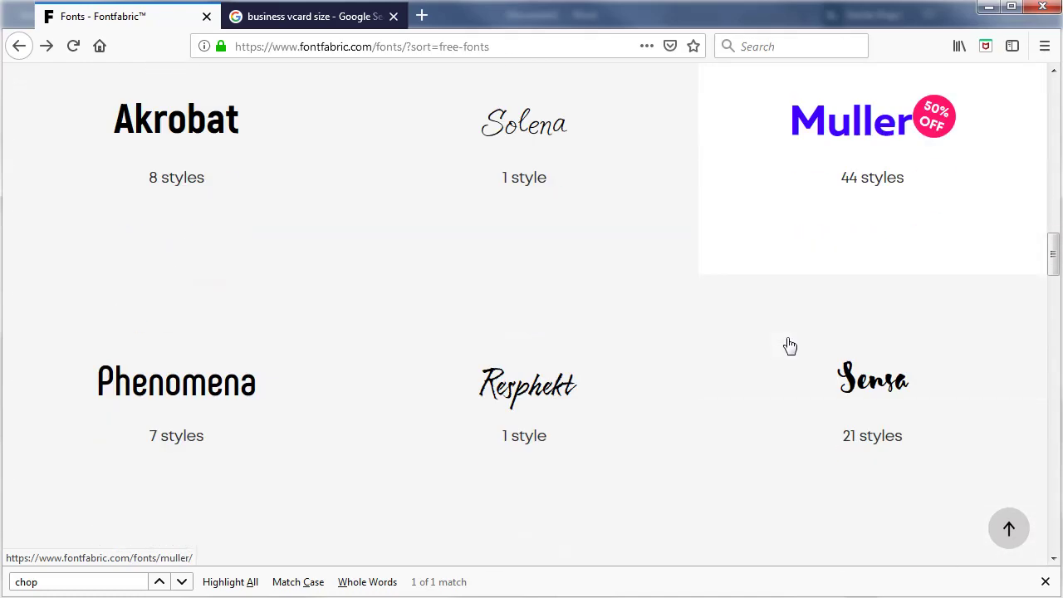
scroll(787, 333, down, 16)
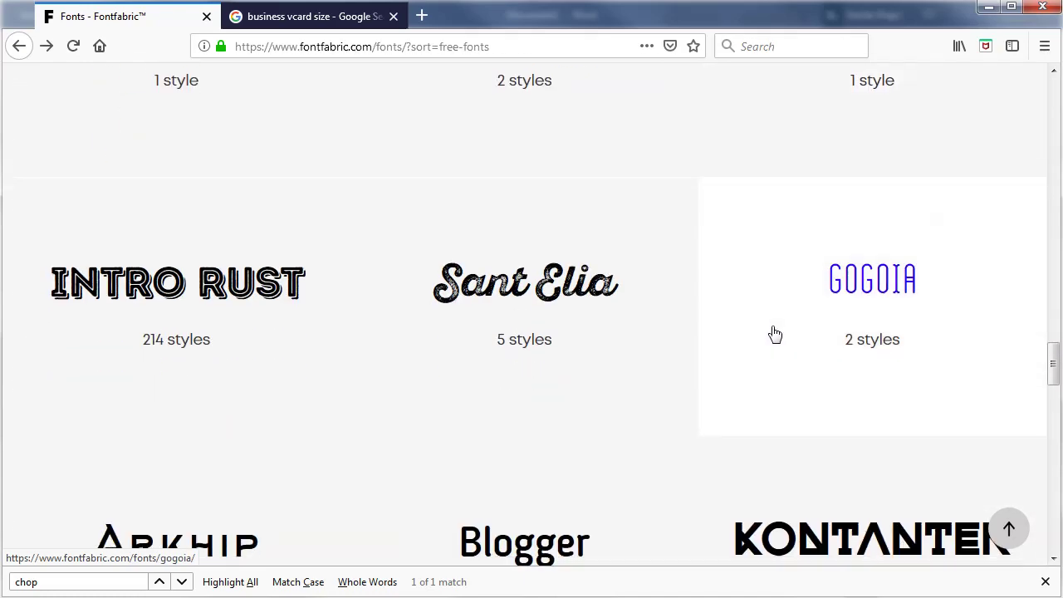
scroll(772, 328, up, 2)
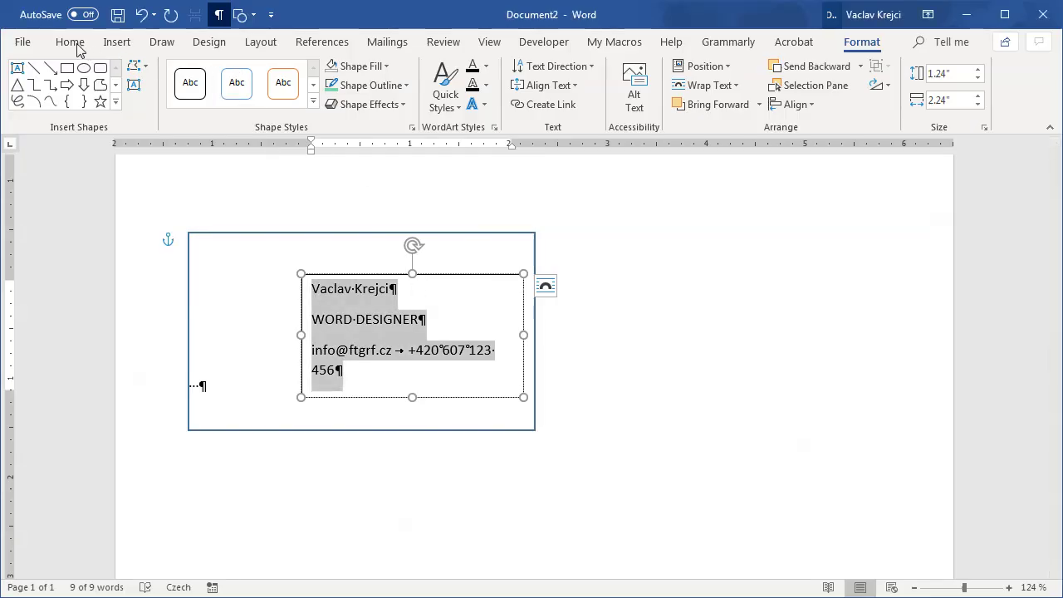
Step: Apply Choplin ExtraLight-DEMO to the card text and remove the space after paragraphs
click(69, 42)
click(104, 74)
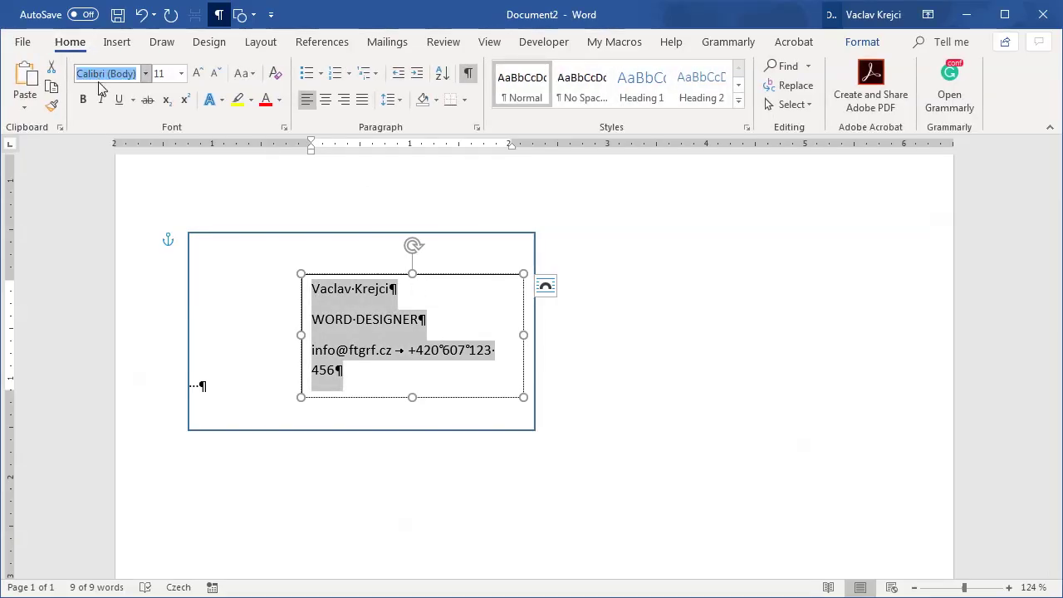
text(Choplin Mediu)
key(Return)
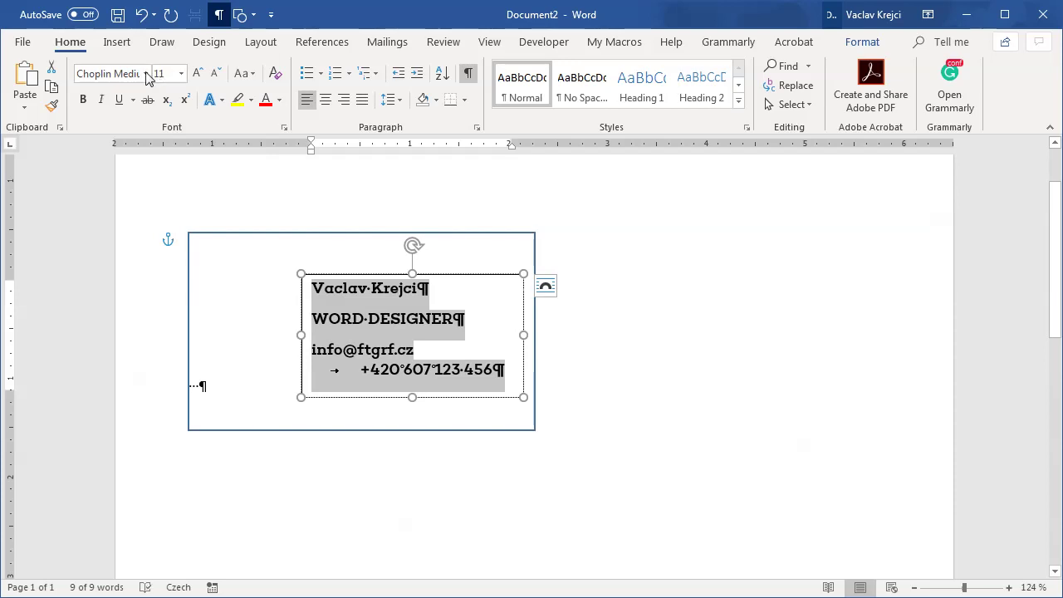
click(145, 73)
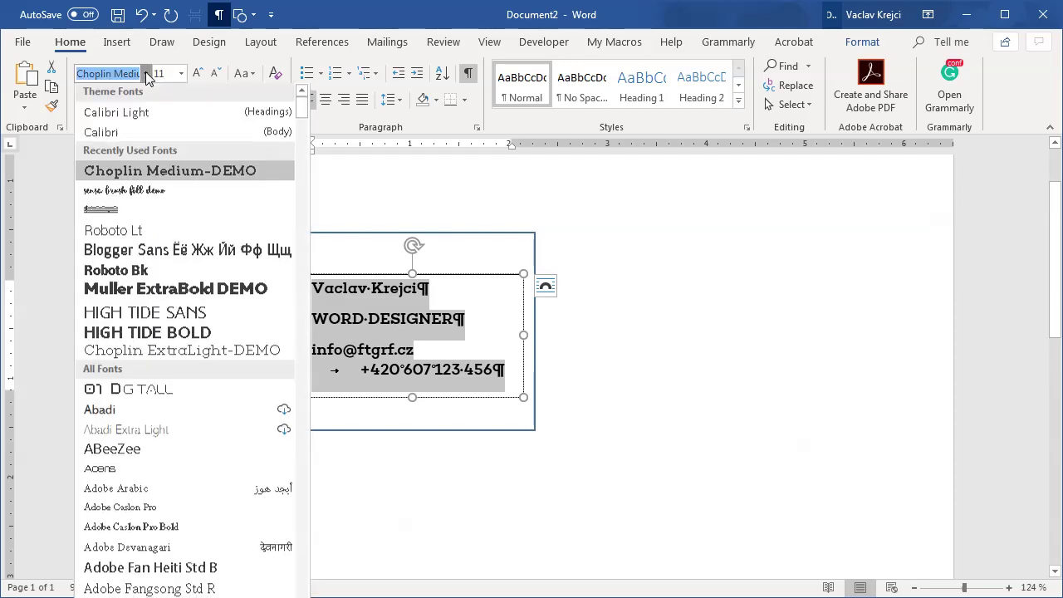
click(179, 352)
click(404, 319)
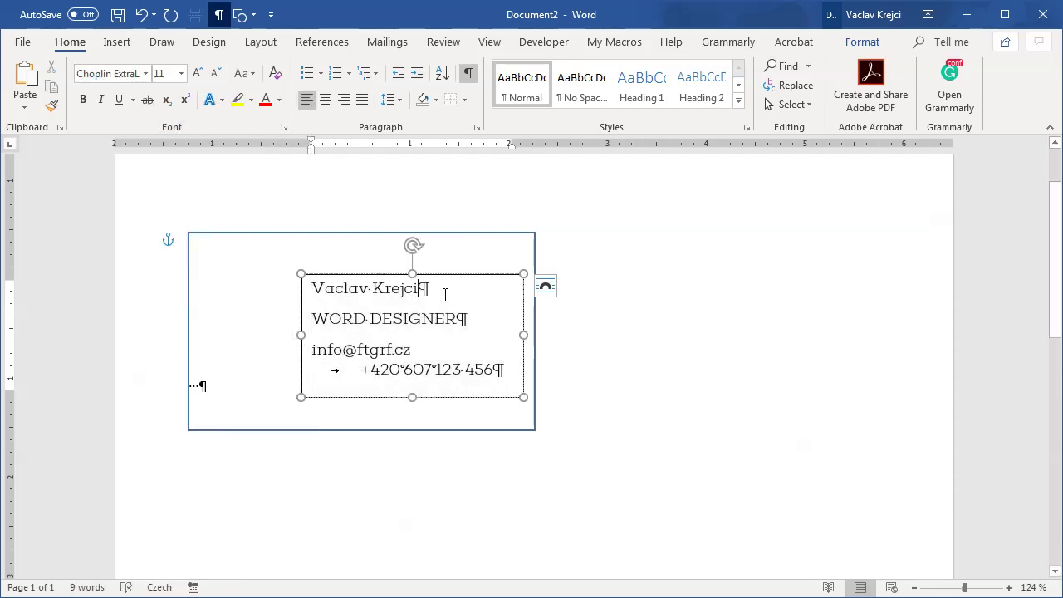
key(ctrl+a)
click(387, 100)
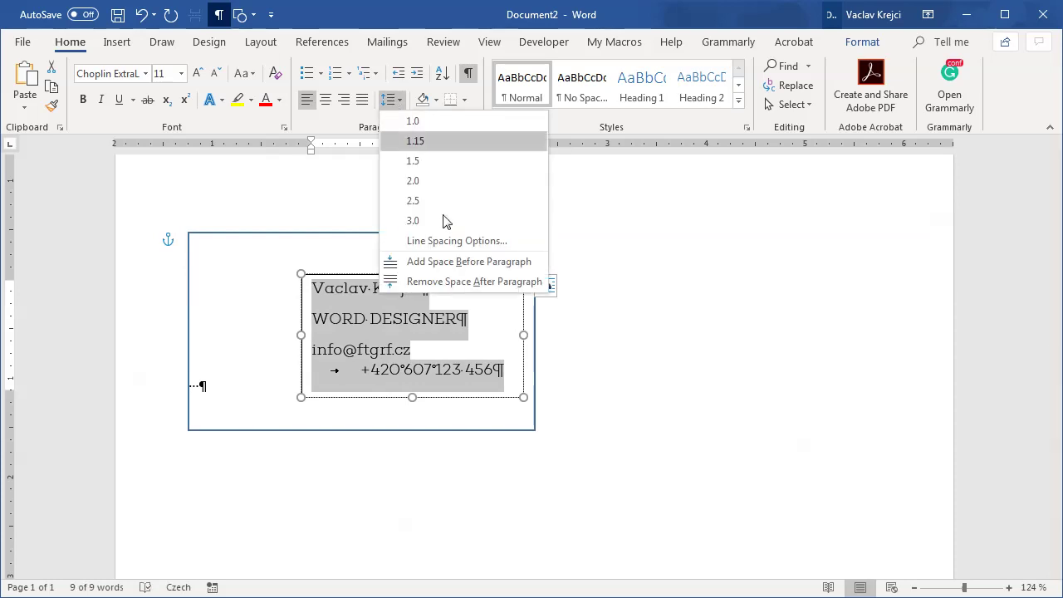
click(453, 282)
Step: Grow the name line to 20 pt and hide formatting marks
drag(430, 288, 309, 293)
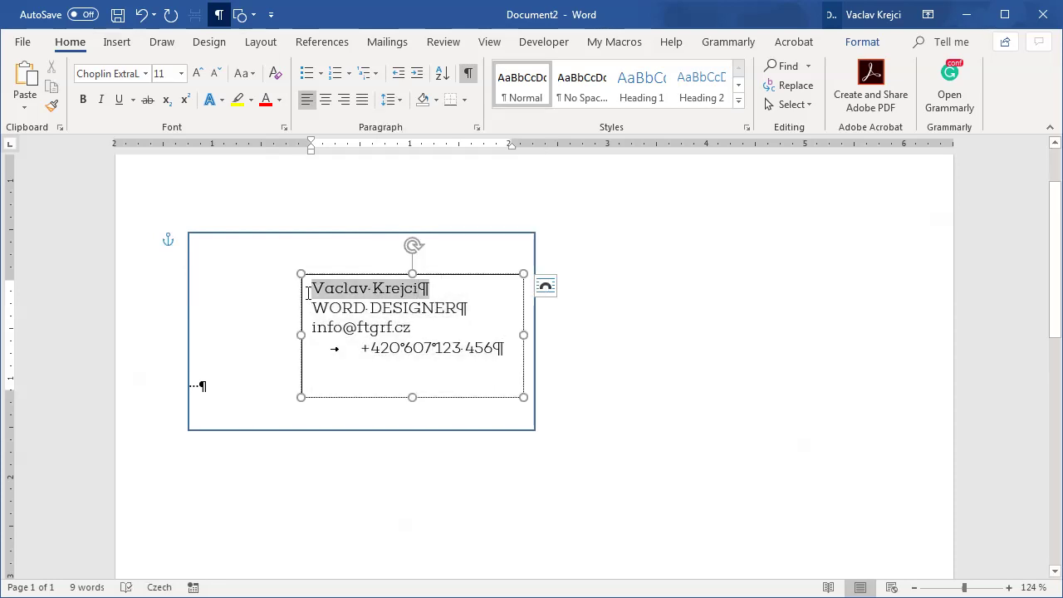
click(202, 78)
click(202, 78)
click(202, 78)
click(201, 78)
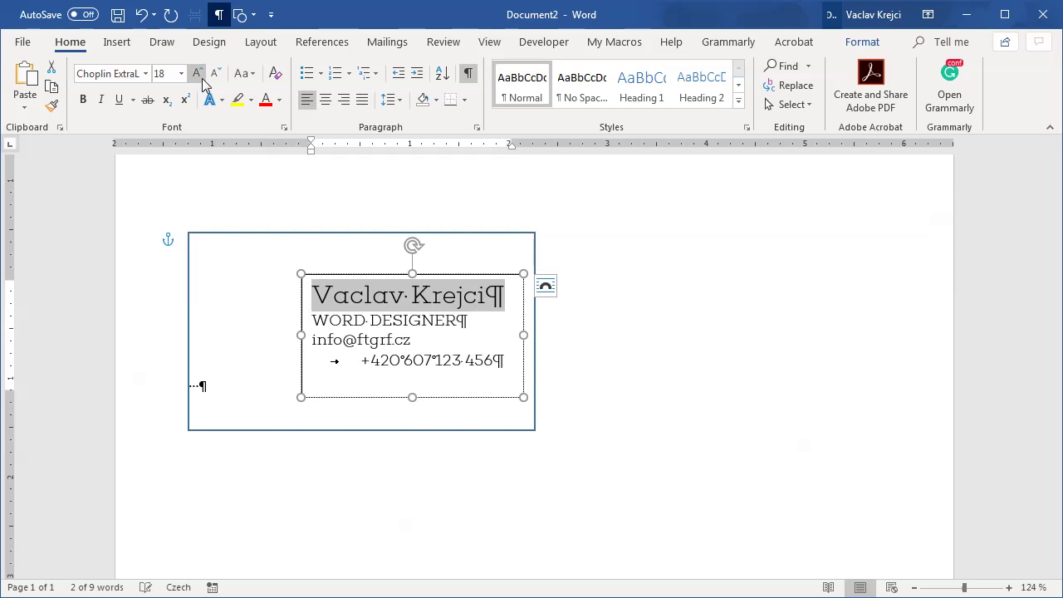
click(202, 78)
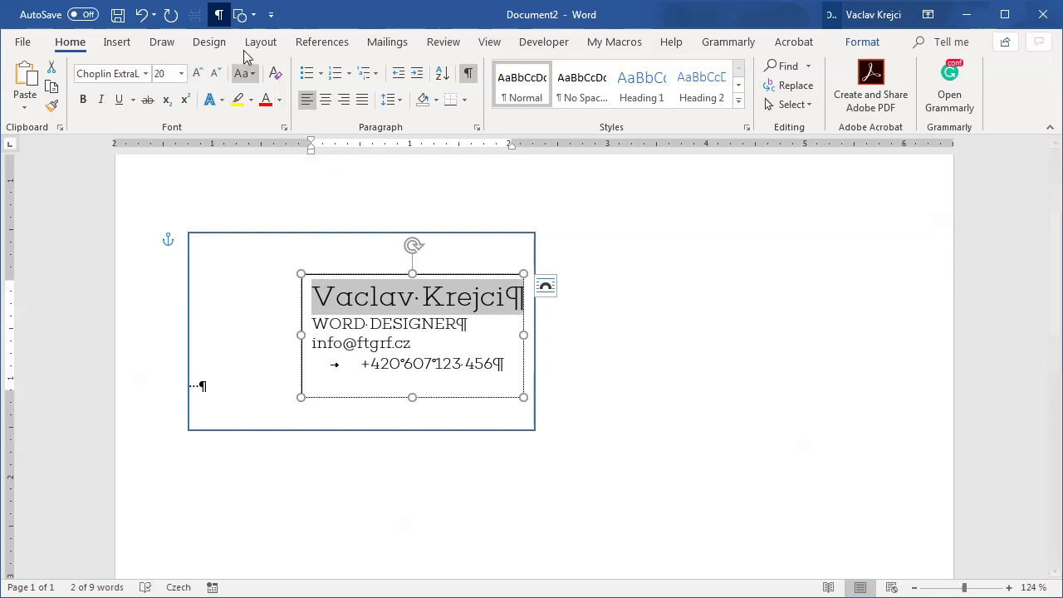
click(471, 81)
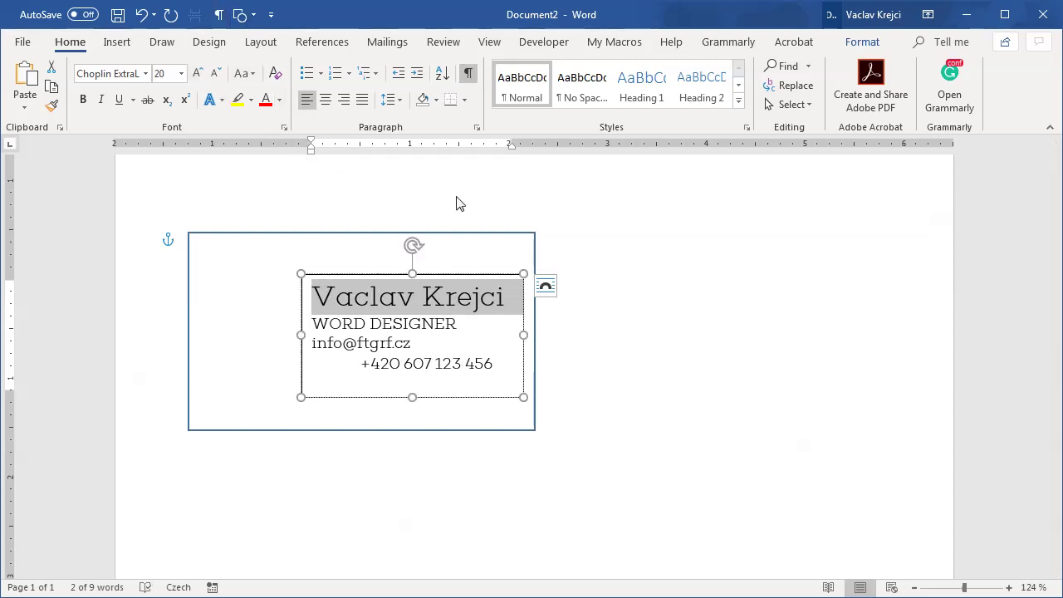
click(469, 324)
scroll(378, 325, up, 1)
drag(377, 325, 224, 334)
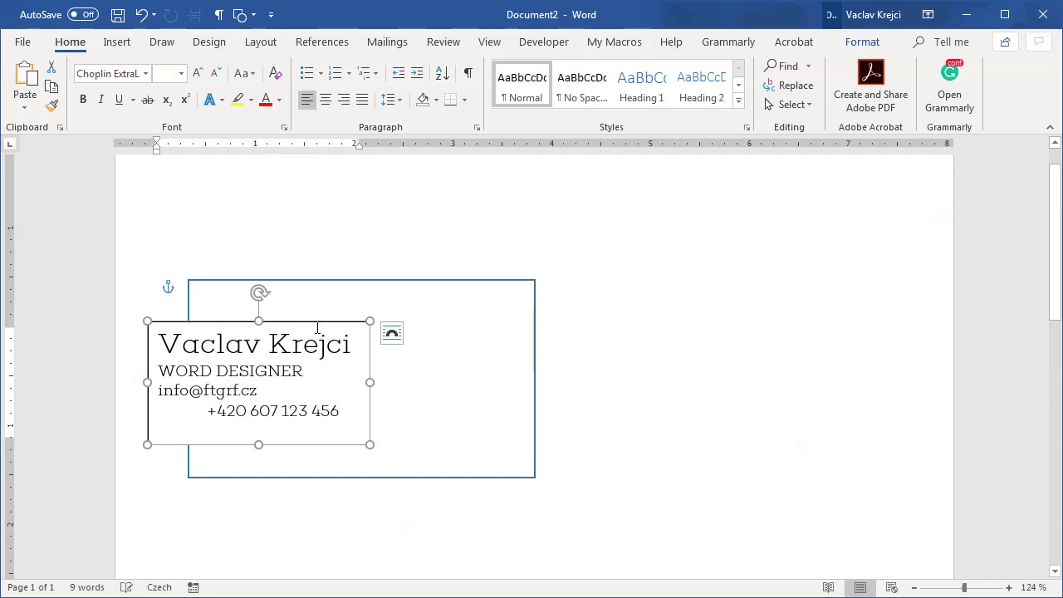
click(141, 14)
Step: Set WORD DESIGNER in Choplin Medium-DEMO, add a blank line after it, and widen the text box
drag(470, 376, 312, 372)
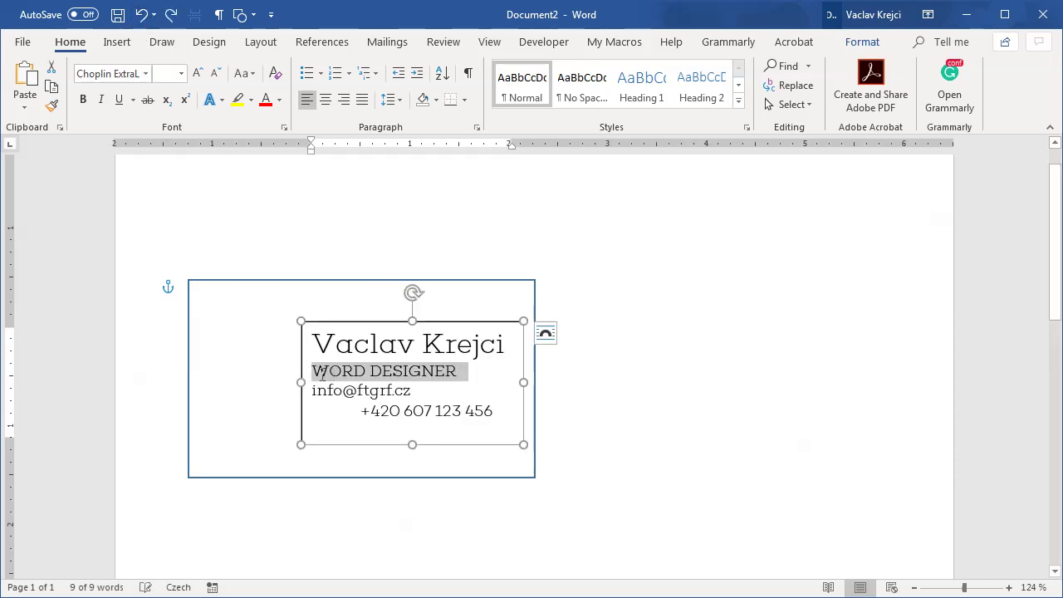
click(145, 74)
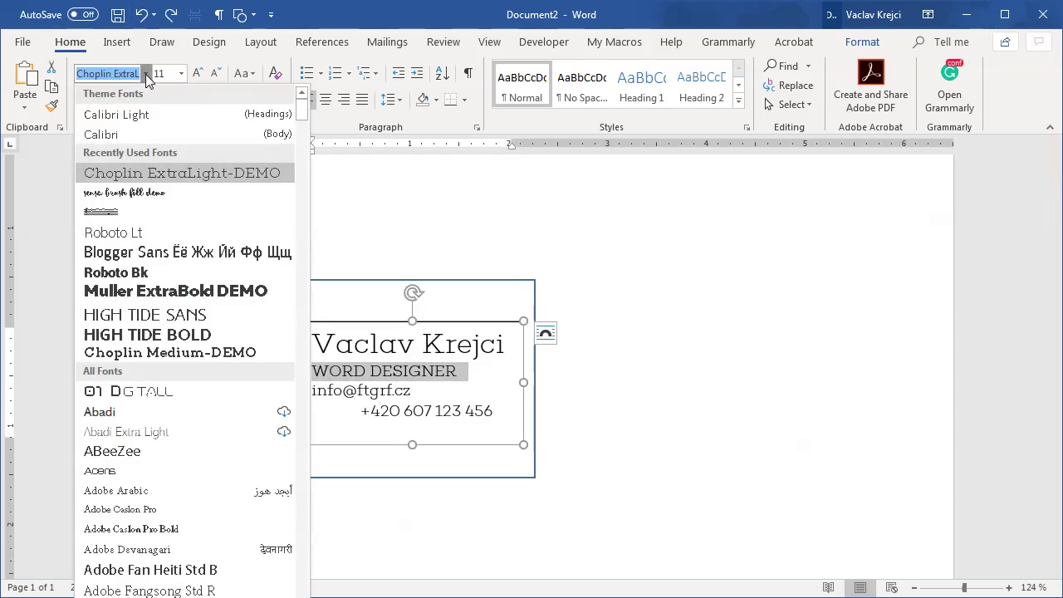
click(195, 351)
click(382, 407)
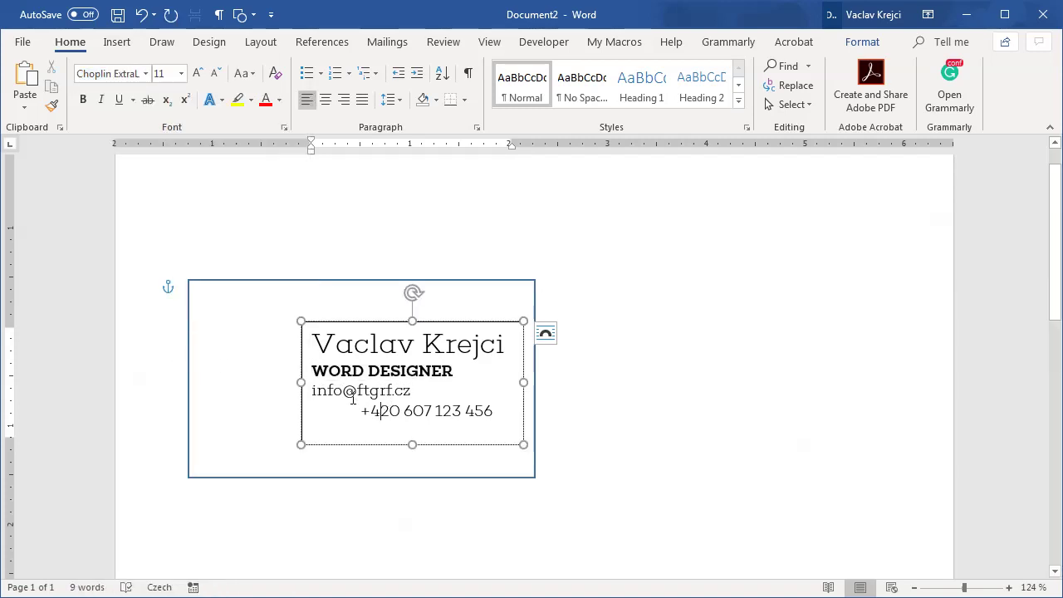
key(Return)
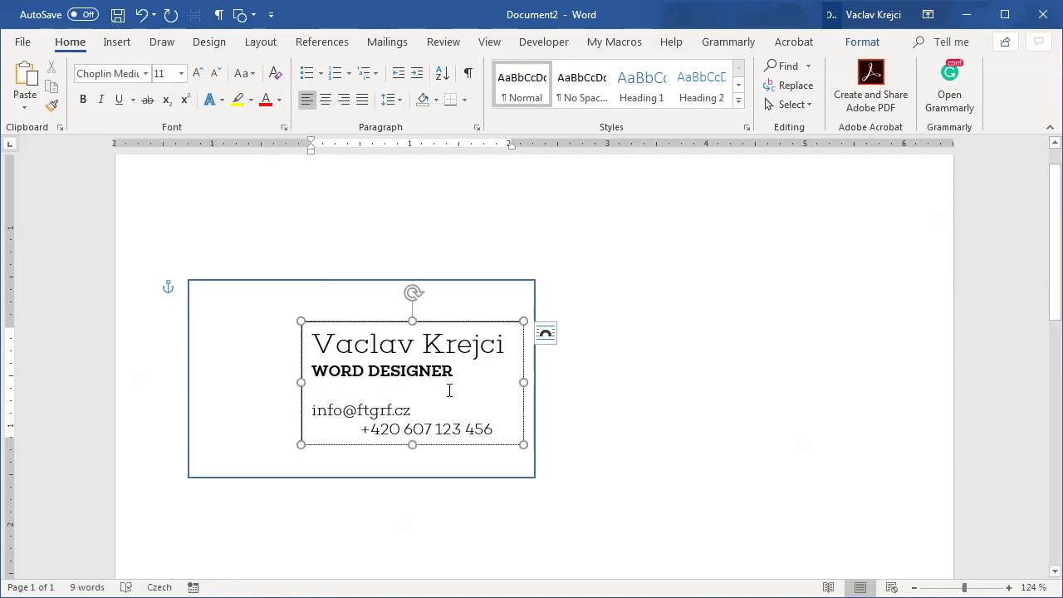
drag(301, 383, 481, 428)
Step: Shrink the e-mail and phone line to 9 pt
click(217, 73)
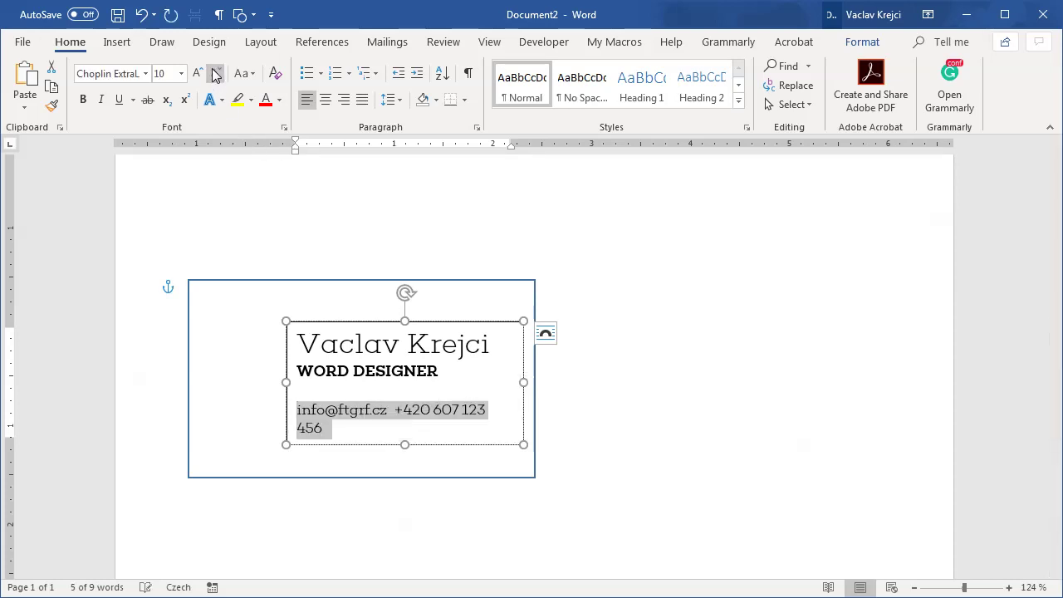
click(217, 73)
click(405, 412)
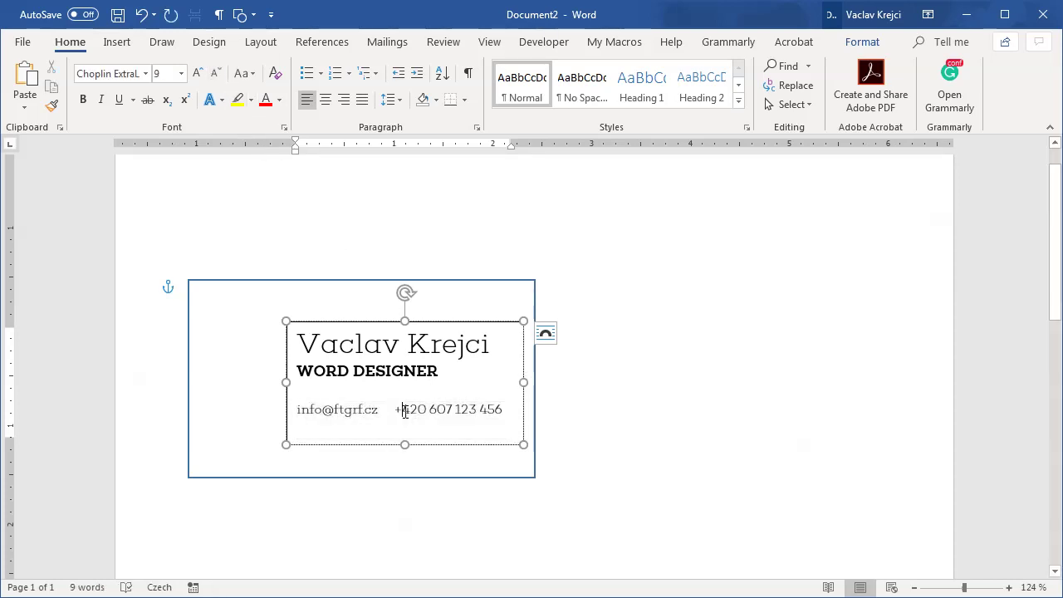
double_click(381, 413)
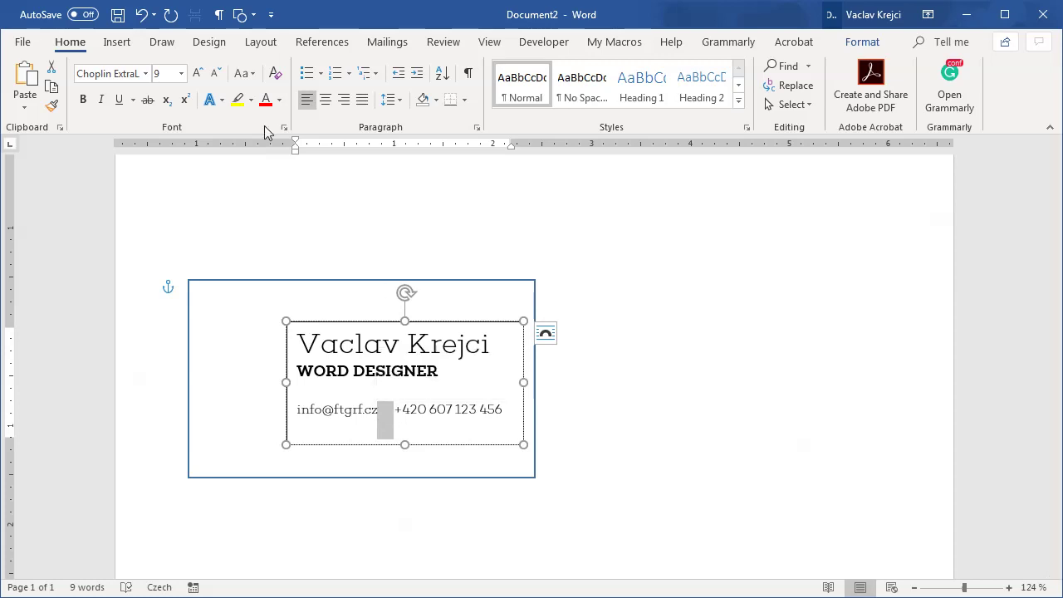
Step: Widen the text box slightly and add a centre tab stop that pushes the phone number right
click(218, 16)
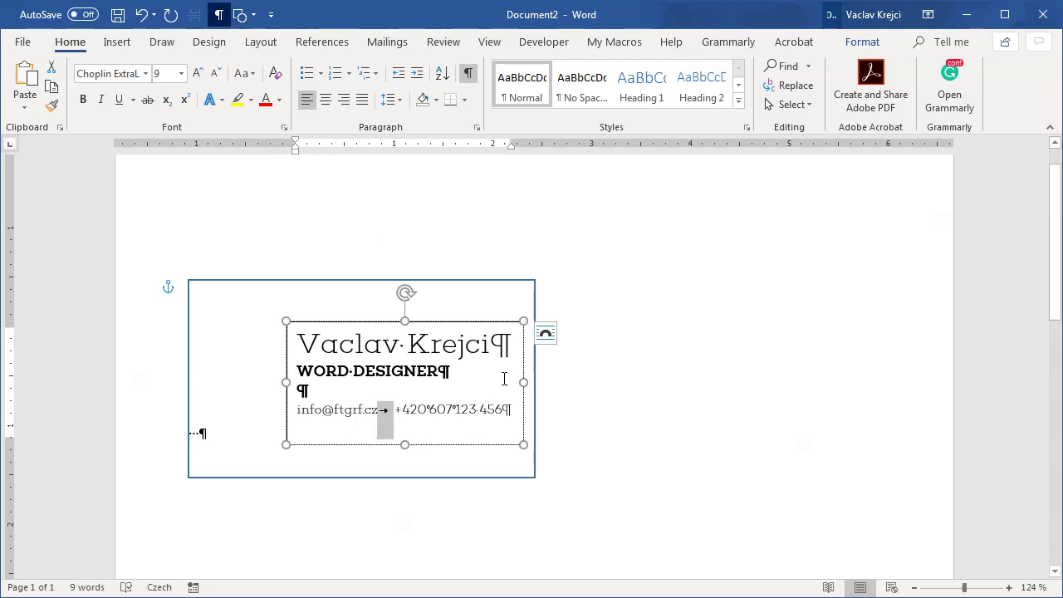
drag(520, 383, 530, 382)
click(417, 409)
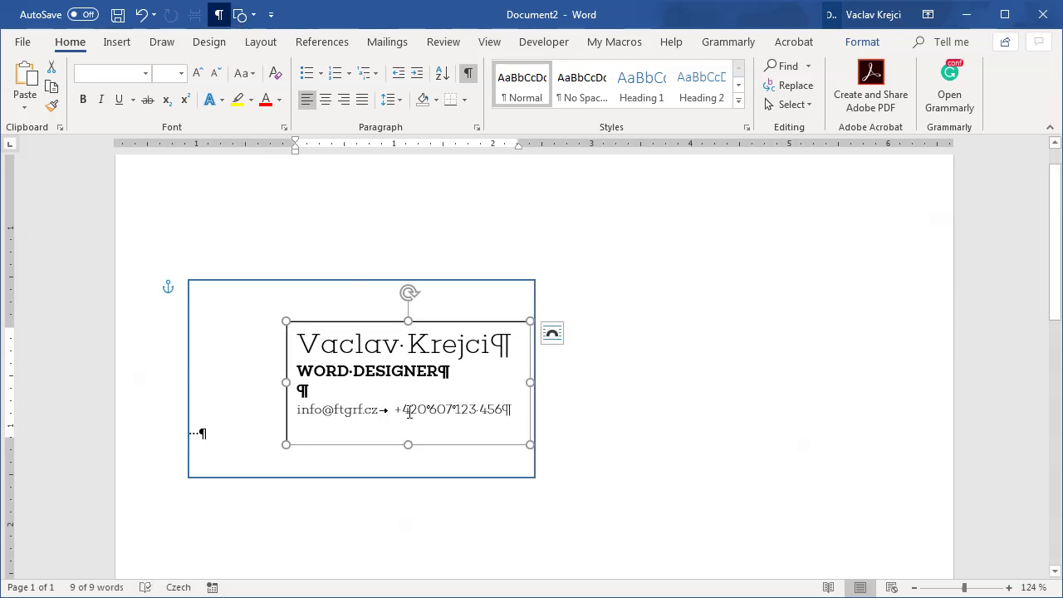
click(10, 147)
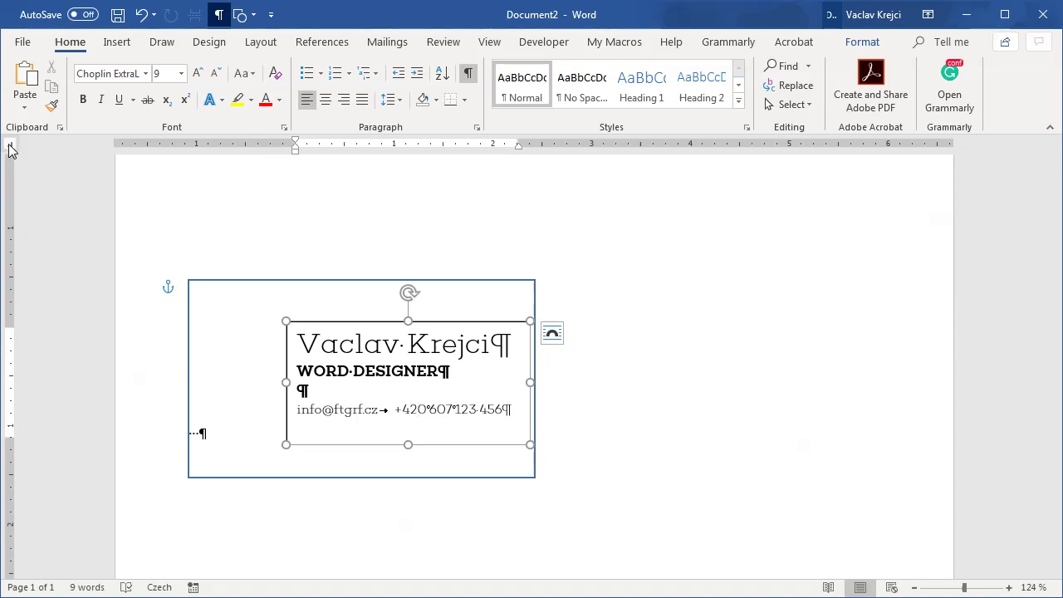
drag(439, 147, 516, 148)
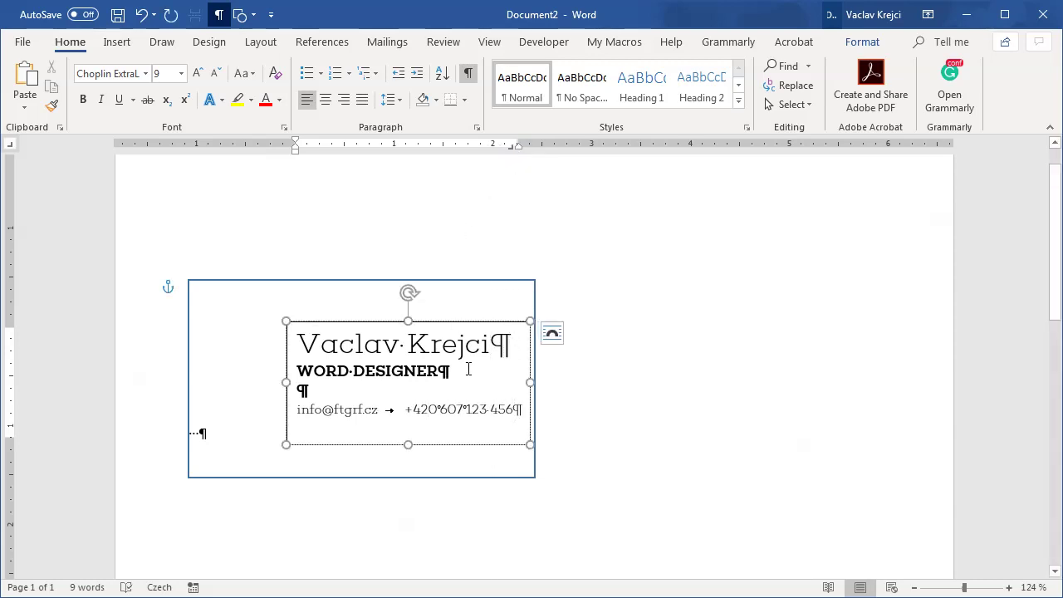
Step: Remove the fill and the outline from the inner text box
click(468, 78)
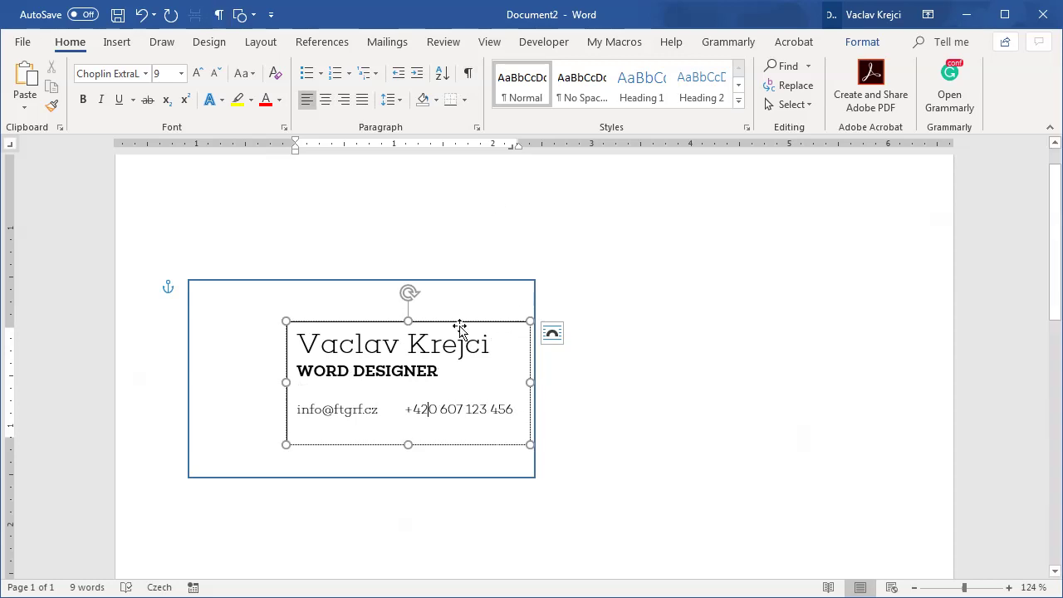
click(159, 356)
click(238, 352)
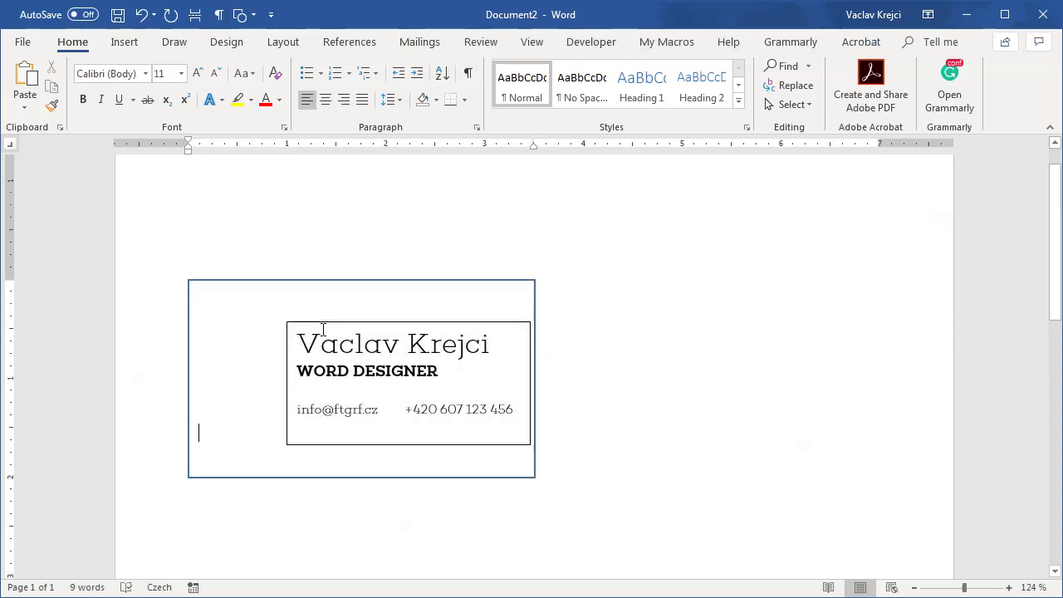
click(325, 324)
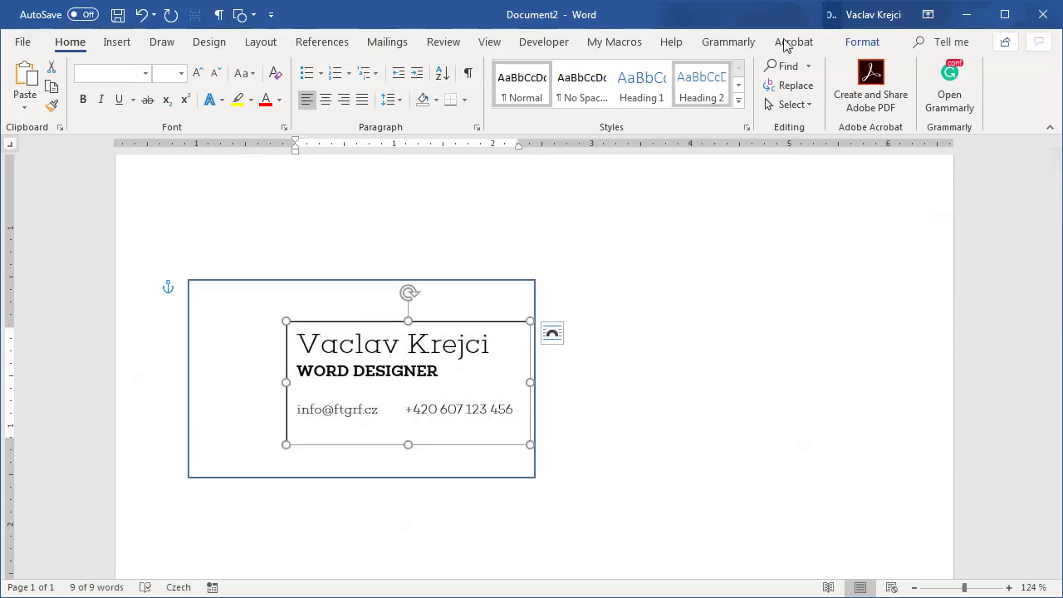
click(861, 41)
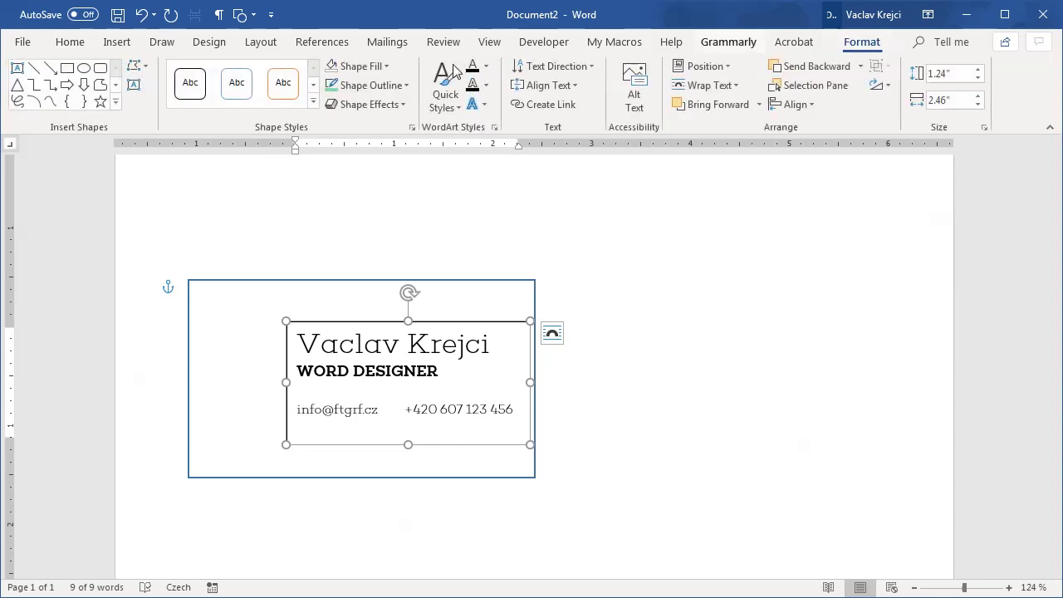
click(370, 65)
click(365, 211)
click(377, 87)
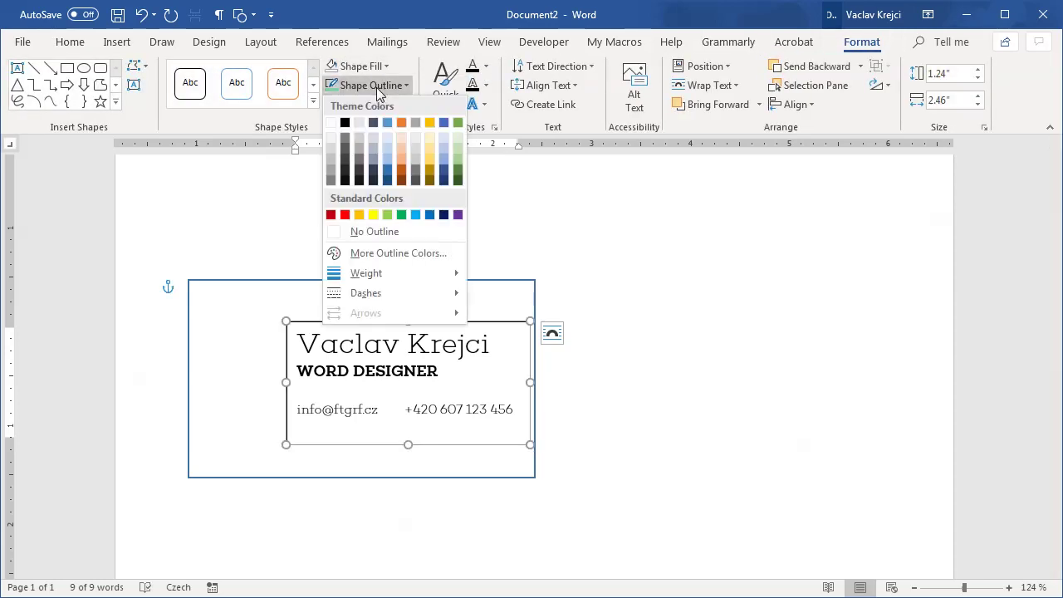
click(383, 232)
Step: Apply the Blue Green colour scheme to the document
click(445, 368)
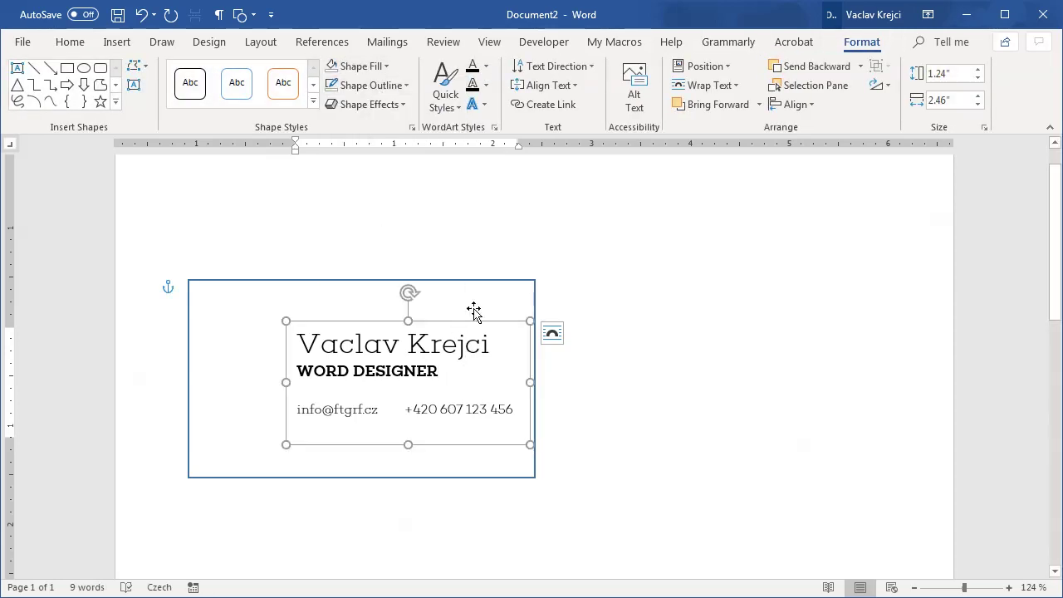
click(209, 45)
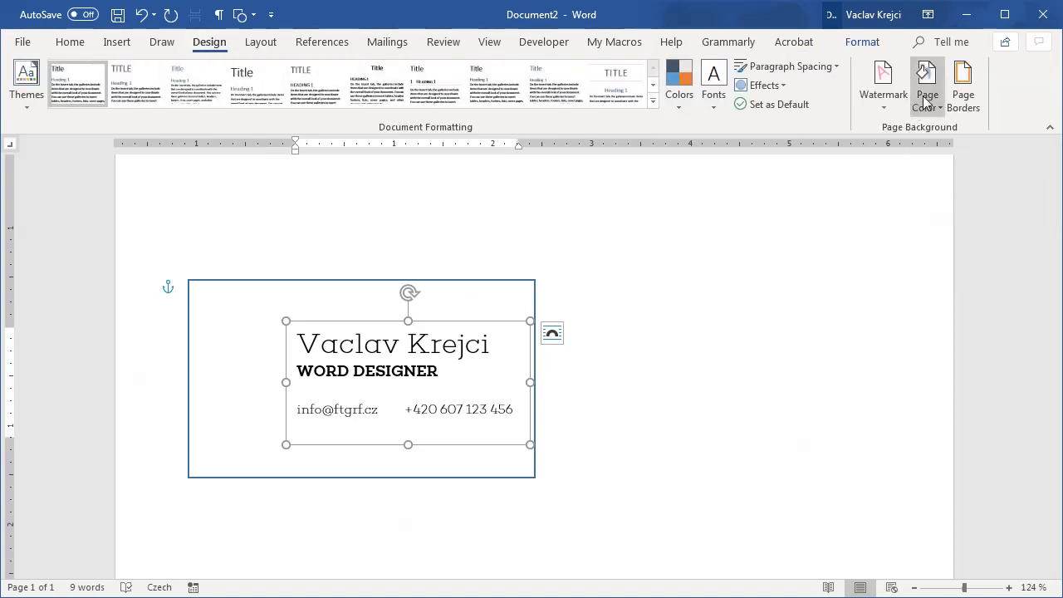
click(679, 84)
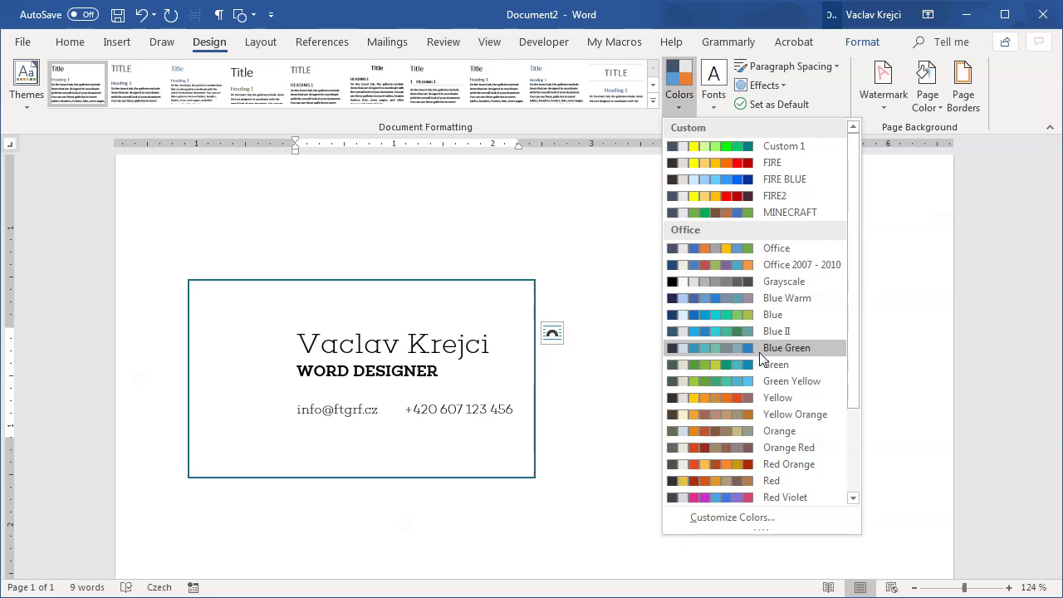
click(685, 348)
Step: Nudge the name text box slightly lower on the card and deselect it
click(503, 351)
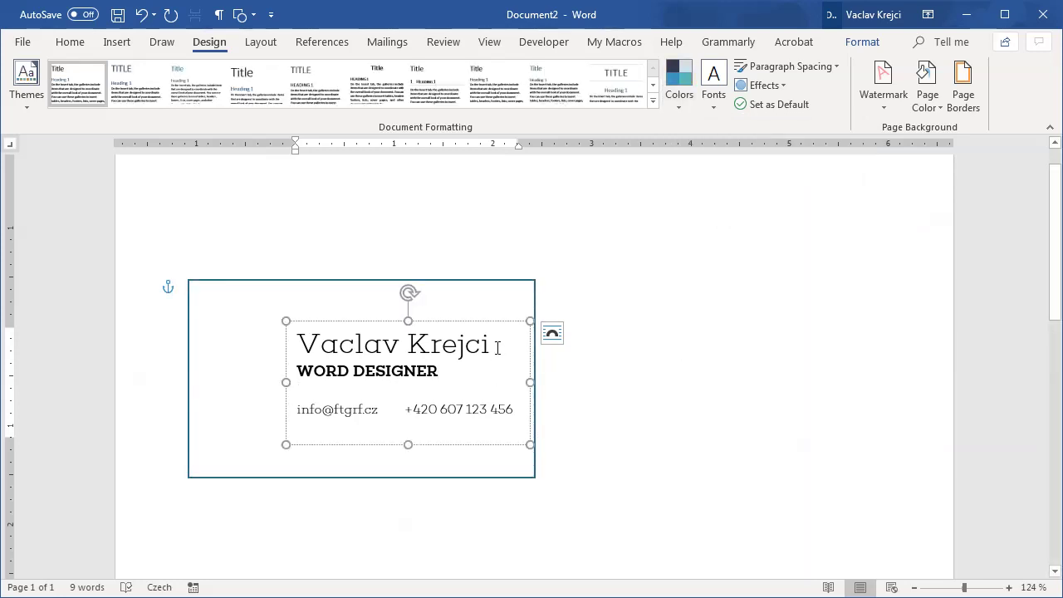
triple_click(480, 343)
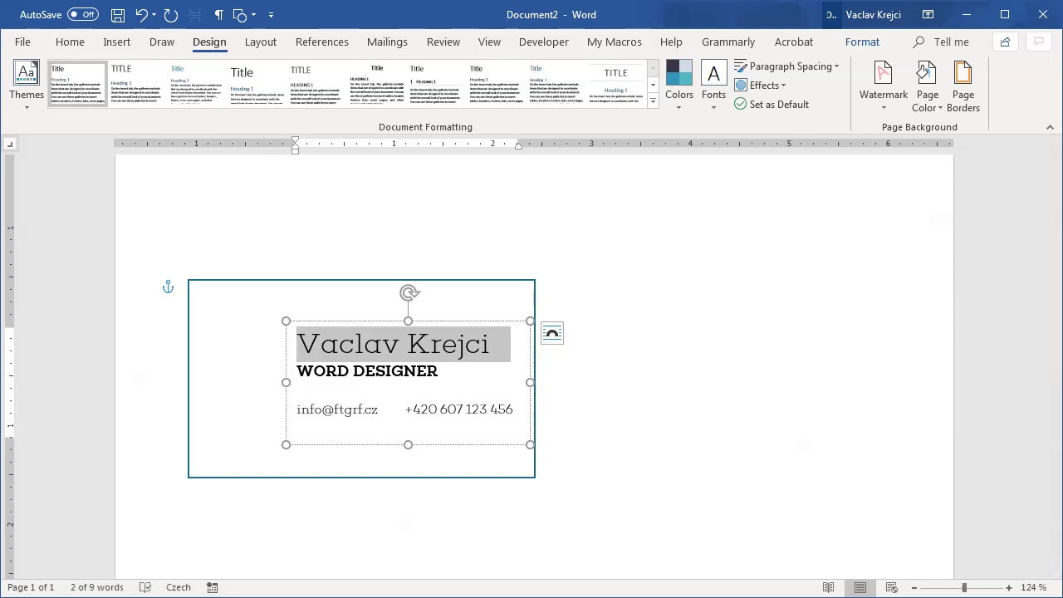
click(404, 383)
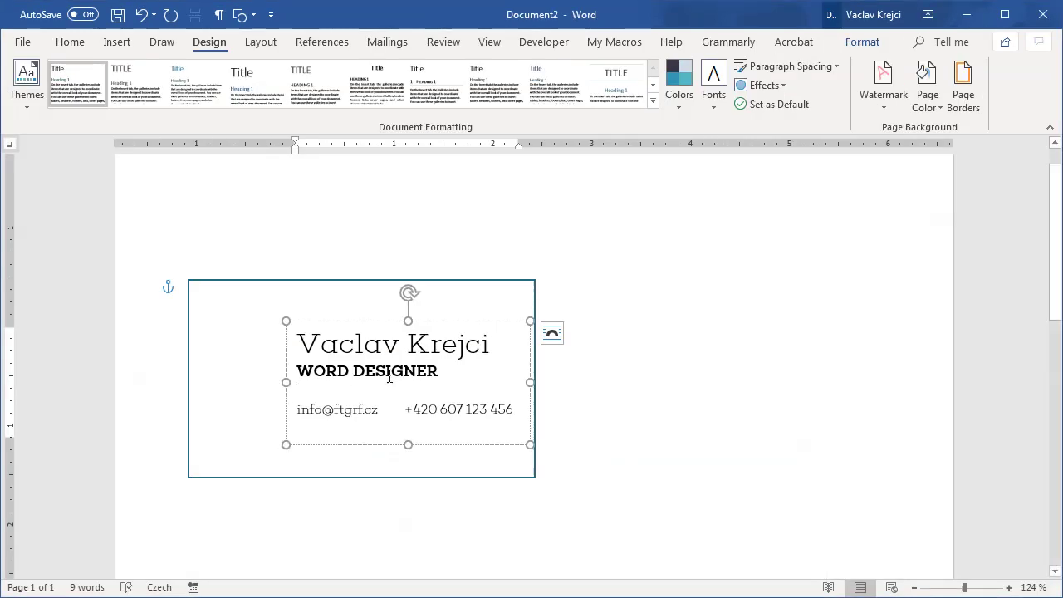
drag(387, 322, 386, 333)
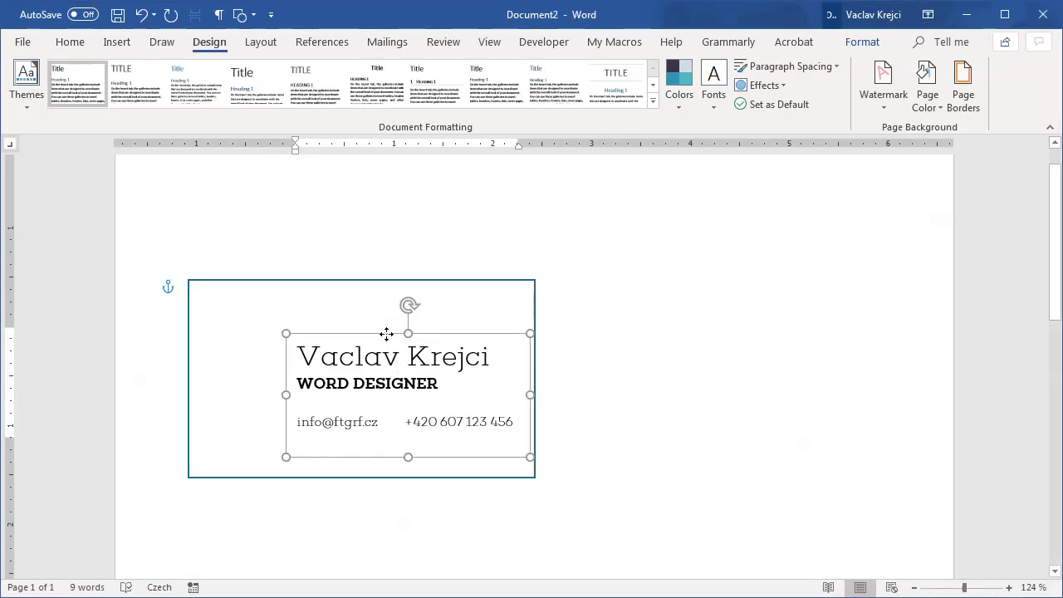
click(379, 304)
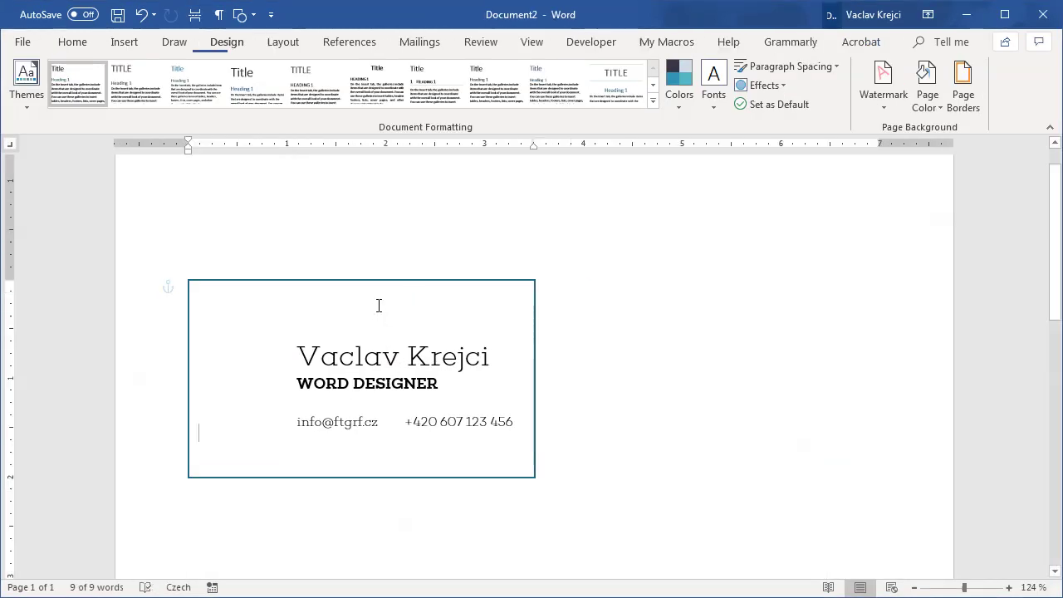
click(380, 343)
click(382, 341)
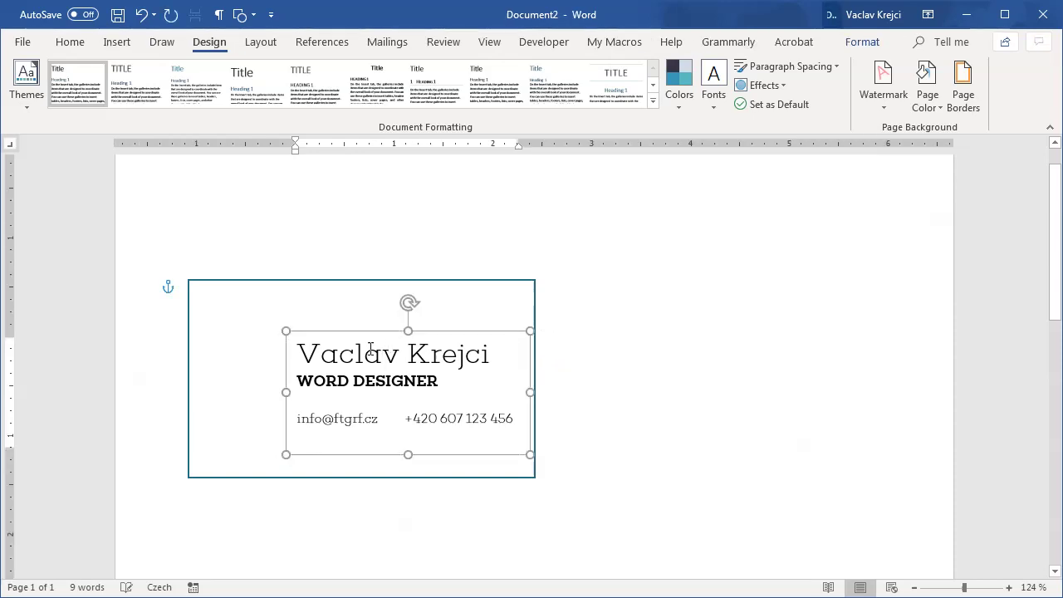
click(271, 351)
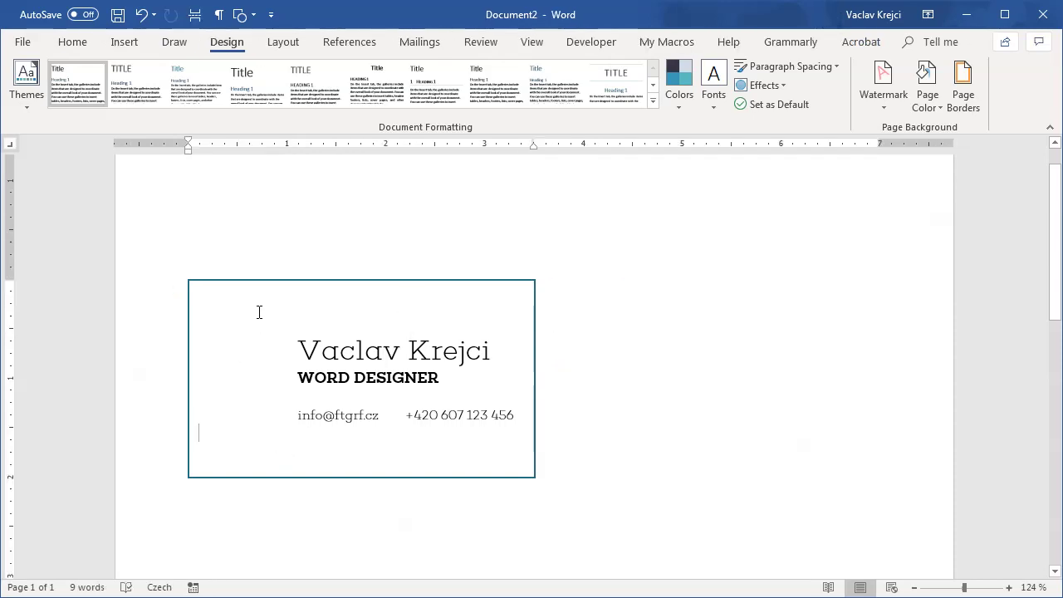
Step: Draw a hexagon to the left of the name on the business card
click(125, 42)
click(147, 105)
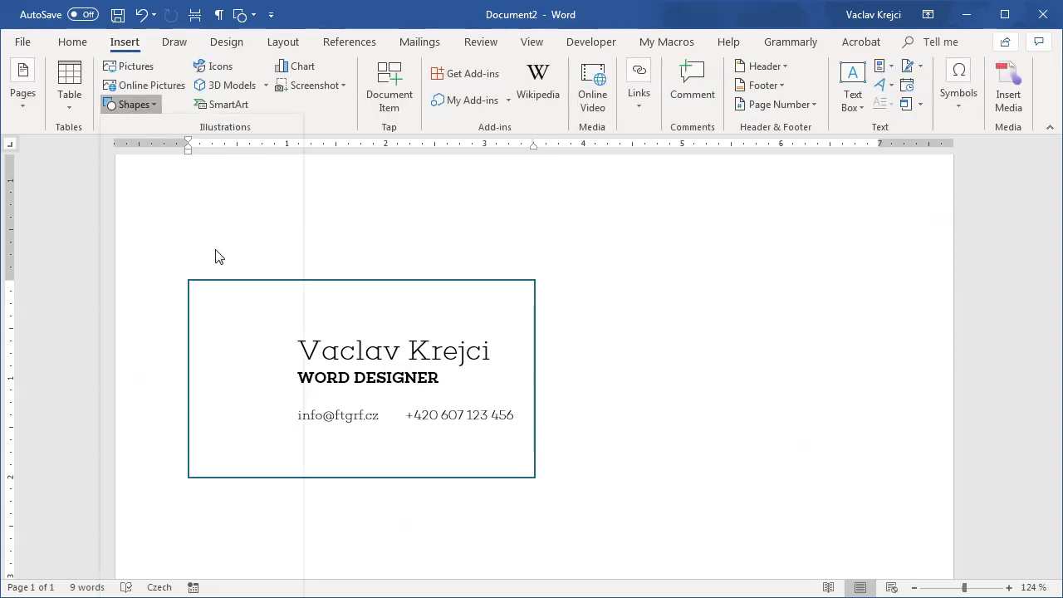
click(243, 263)
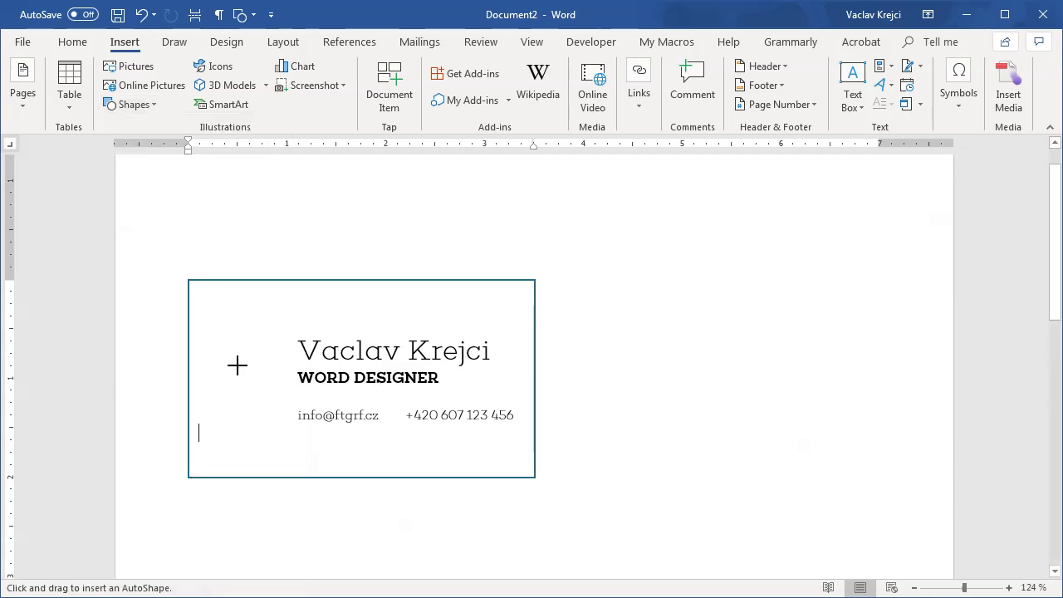
drag(215, 349, 288, 412)
click(358, 331)
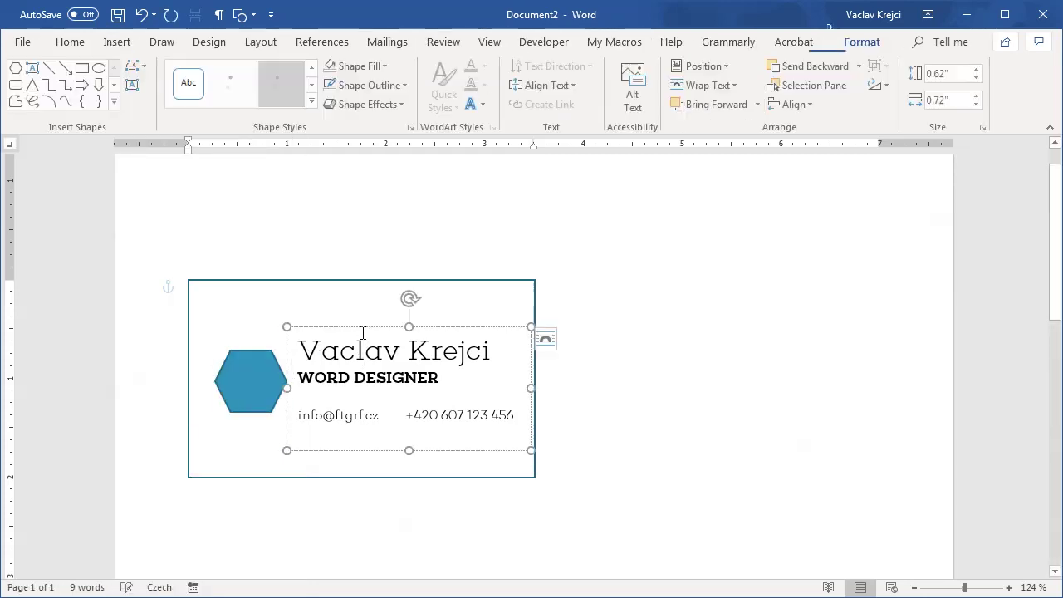
click(252, 373)
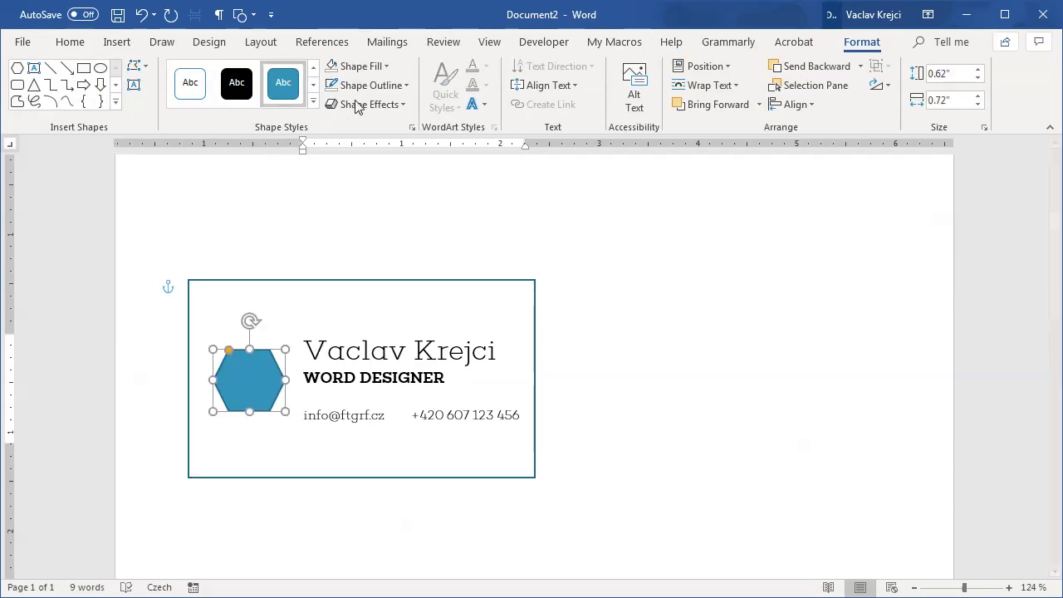
Step: Give the hexagon a light teal fill and remove its outline
click(356, 66)
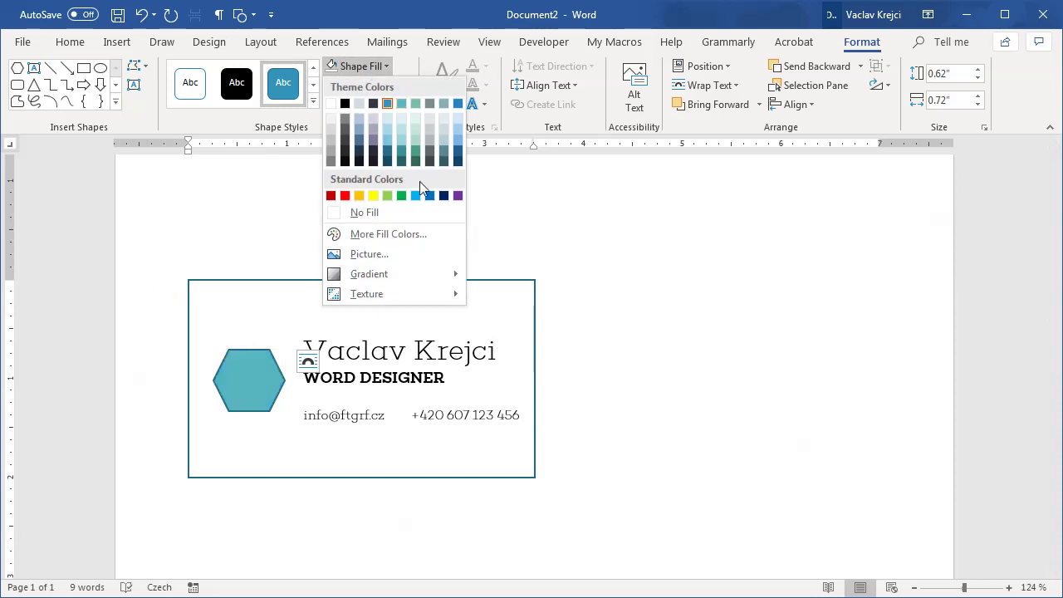
click(403, 141)
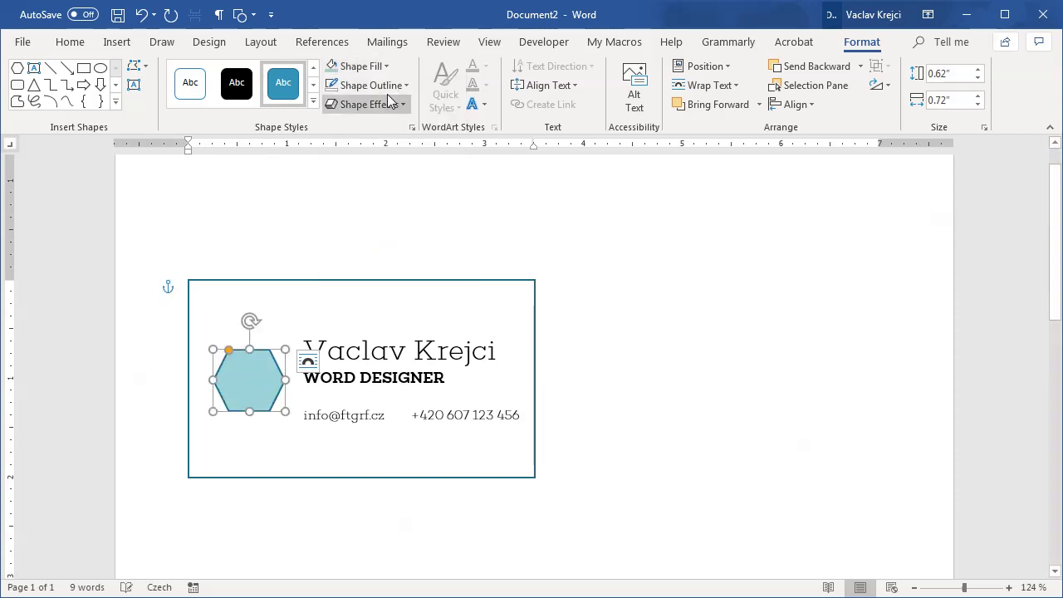
click(371, 85)
click(349, 231)
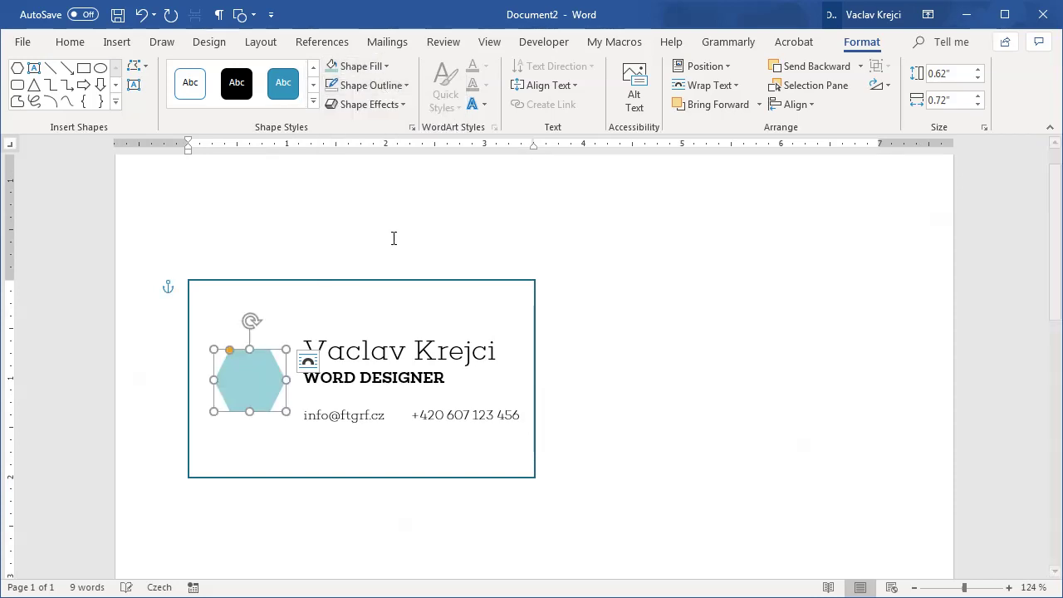
click(361, 66)
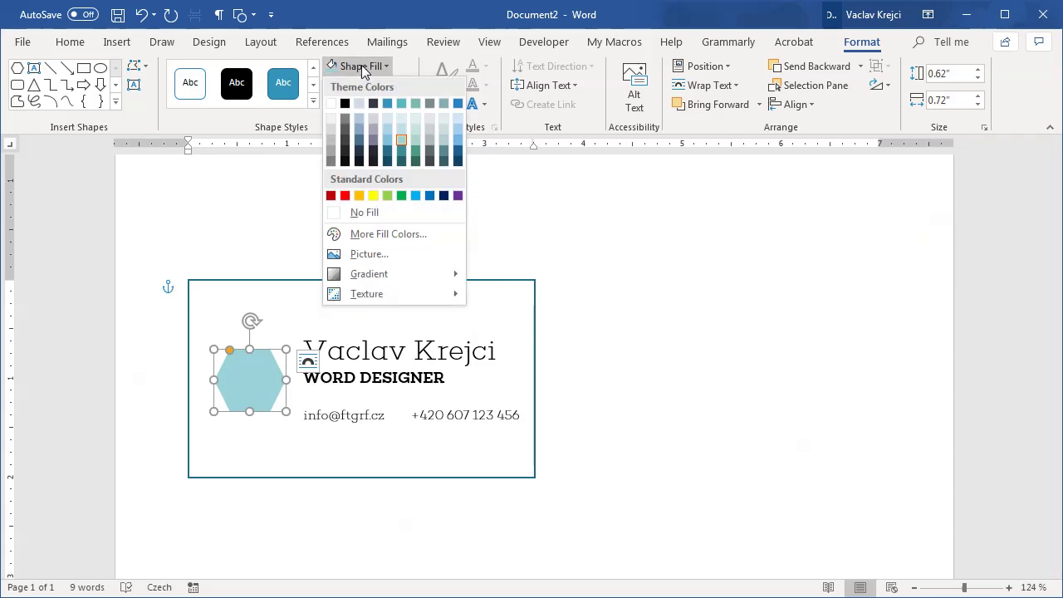
click(418, 141)
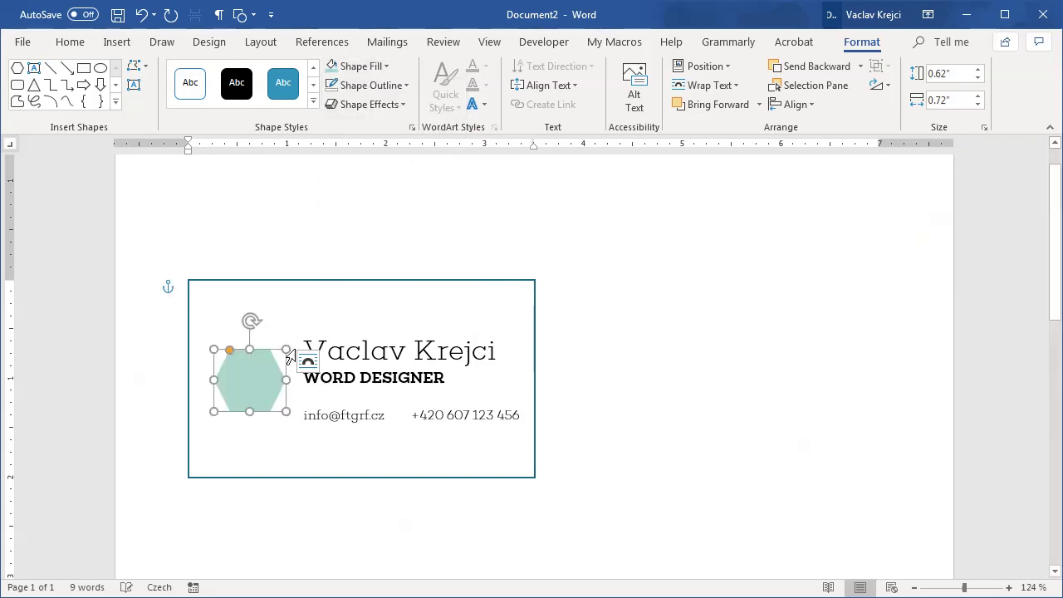
click(372, 351)
Step: Duplicate the name text box, trim the copy to the letter V, and place it over the hexagon
drag(387, 327, 390, 328)
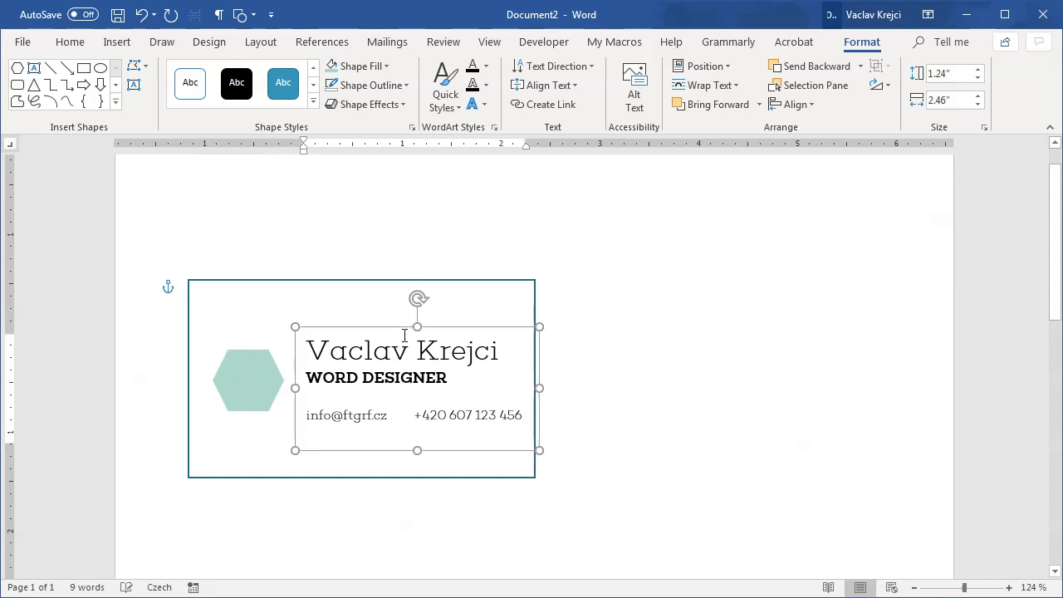
key(ctrl+d)
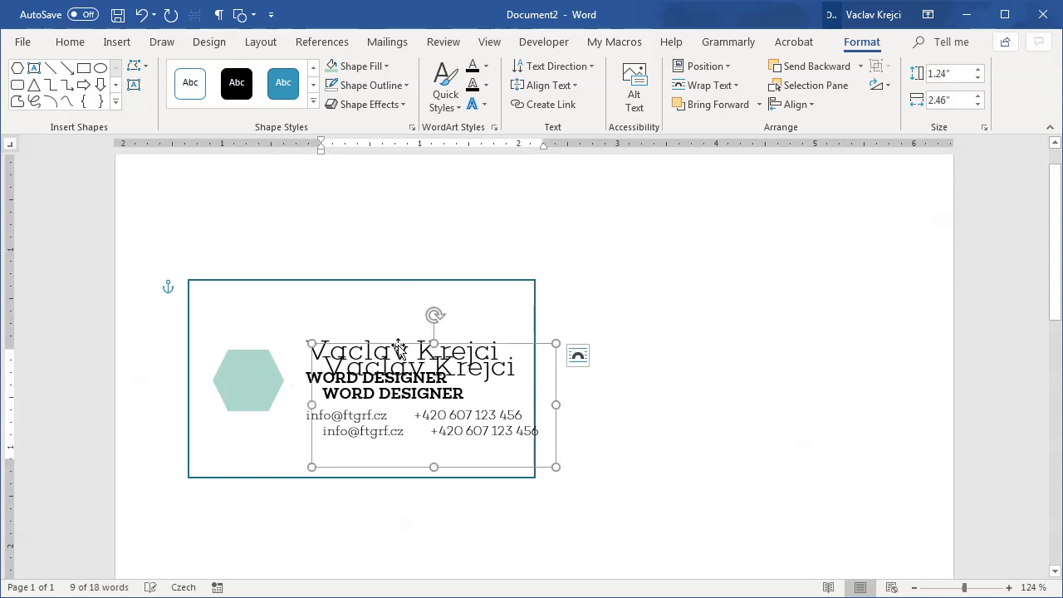
drag(362, 370, 276, 315)
shift+click(434, 376)
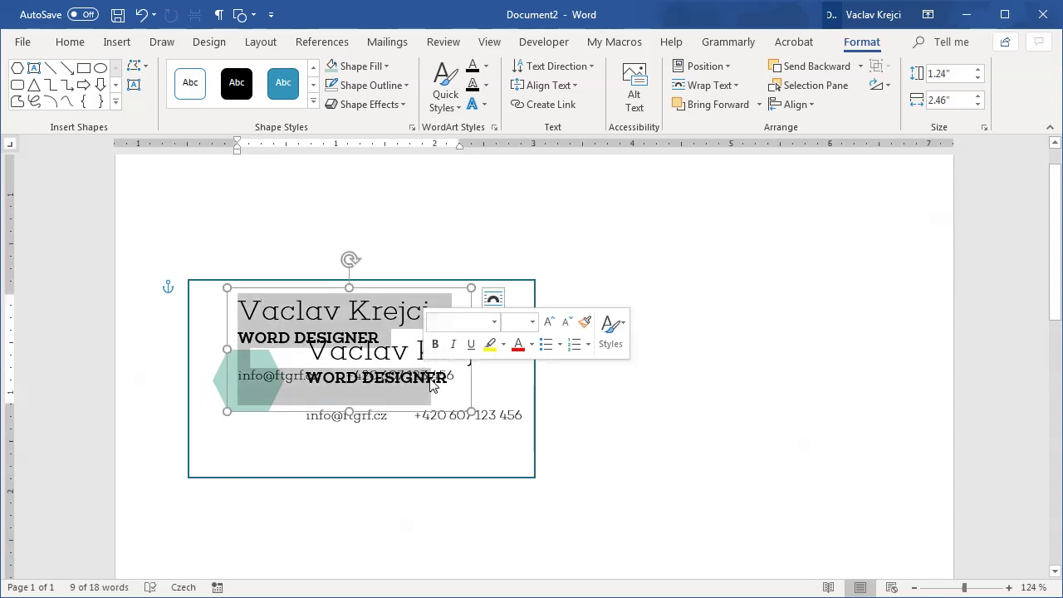
key(Delete)
click(493, 299)
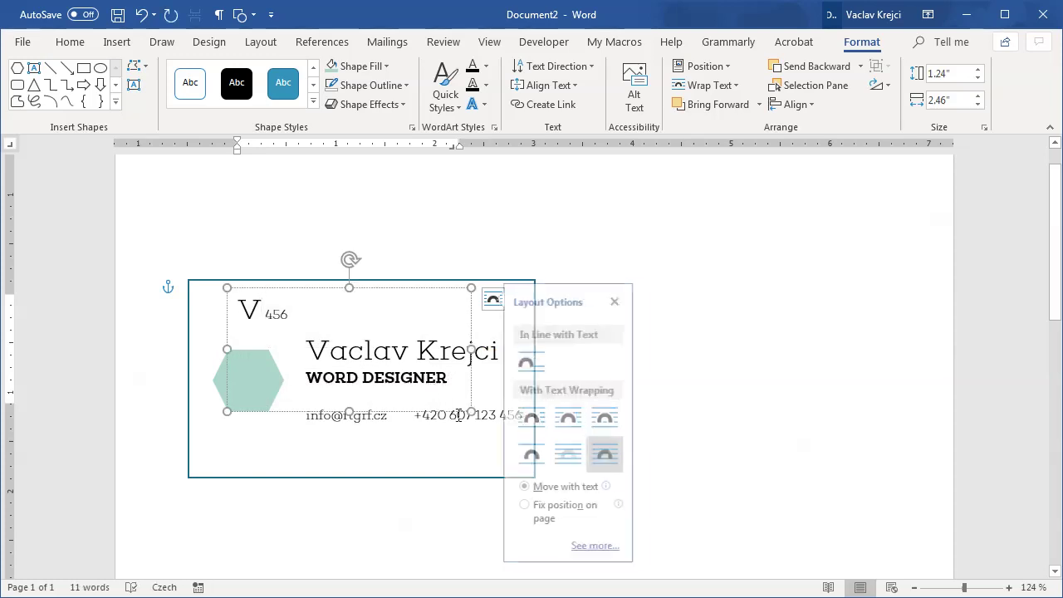
drag(471, 411, 305, 356)
click(267, 316)
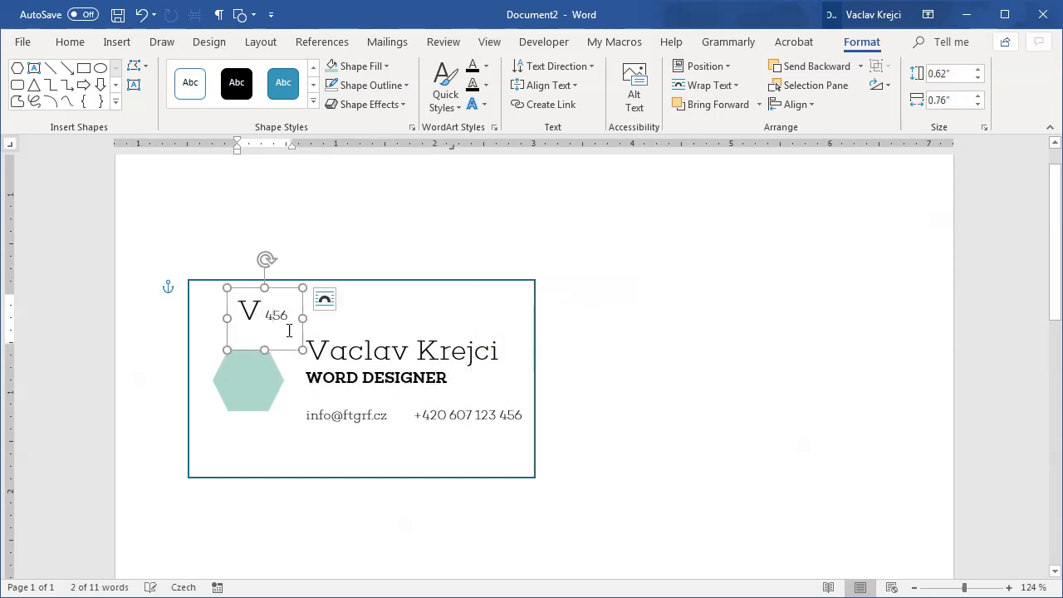
key(Delete)
key(Delete)
key(Delete)
drag(284, 296, 277, 359)
Step: Center the V, make it 36 pt white, and fit its box on the hexagon
click(72, 41)
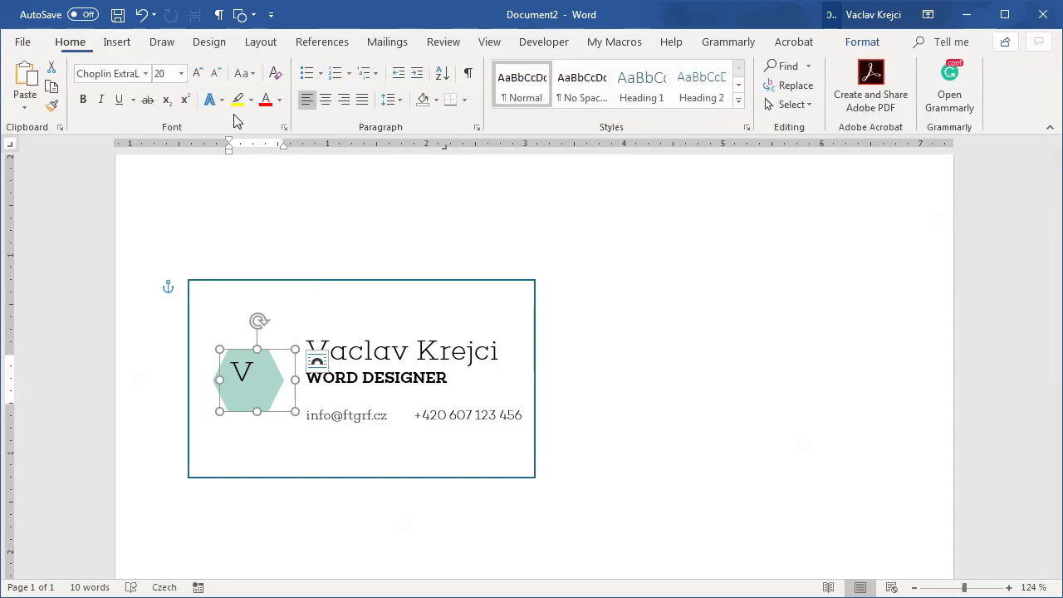
click(325, 99)
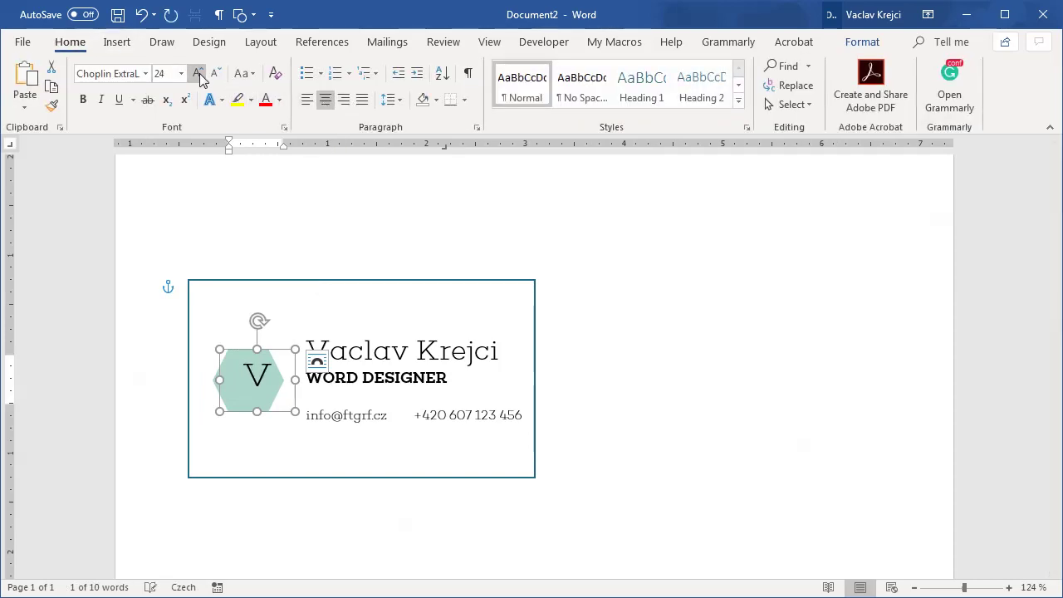
click(198, 73)
click(198, 73)
click(198, 73)
click(198, 73)
click(198, 73)
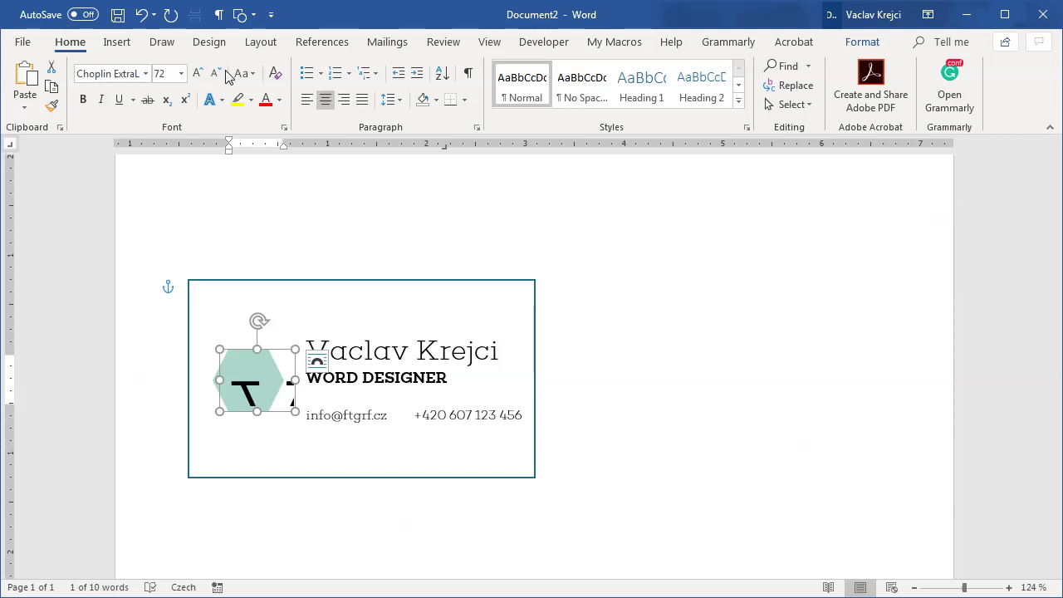
click(220, 75)
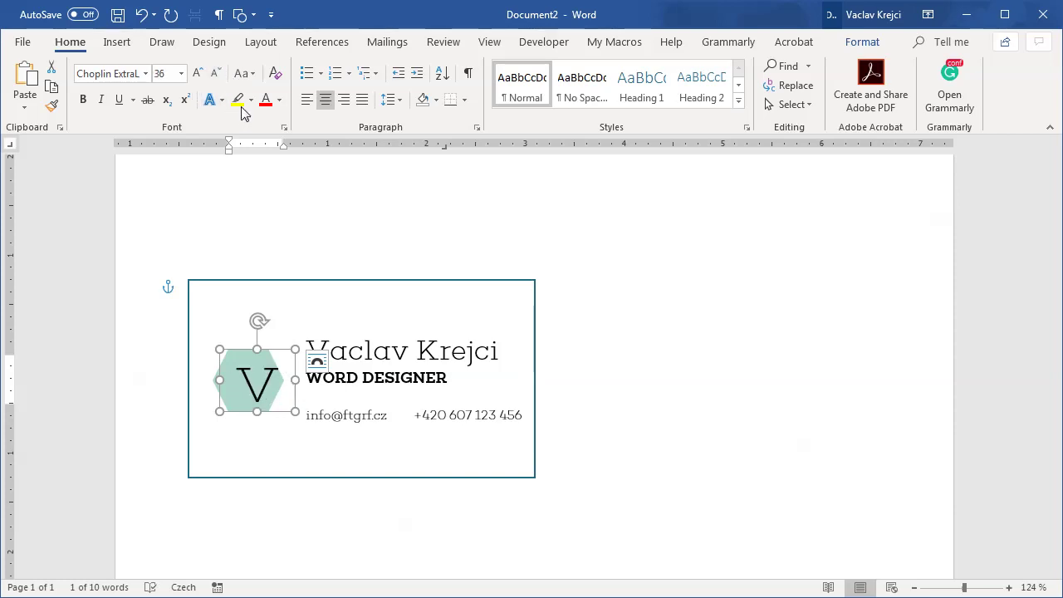
click(279, 100)
click(267, 159)
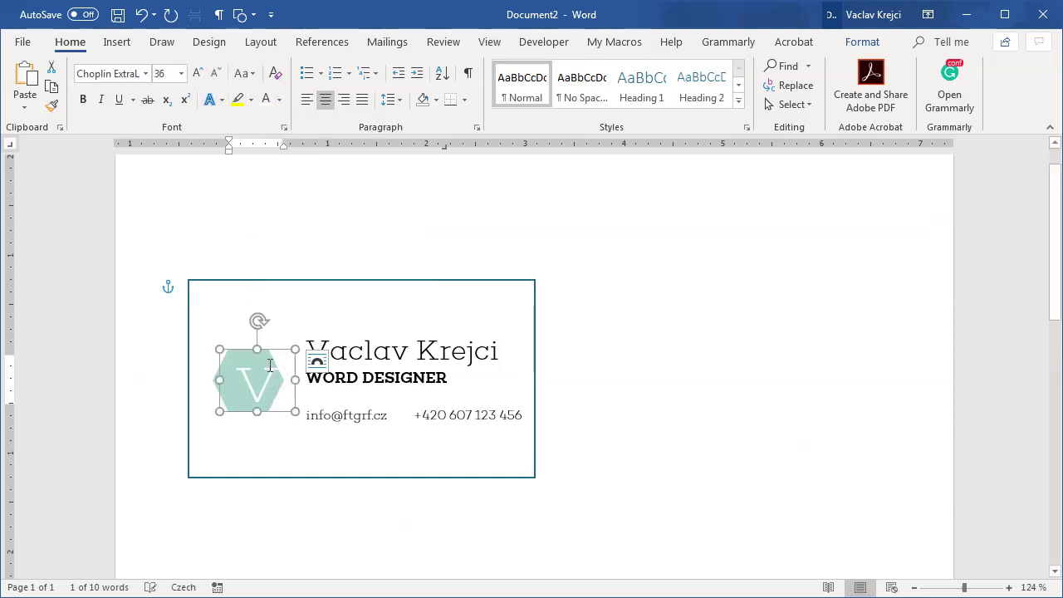
drag(264, 351, 248, 345)
drag(278, 405, 298, 423)
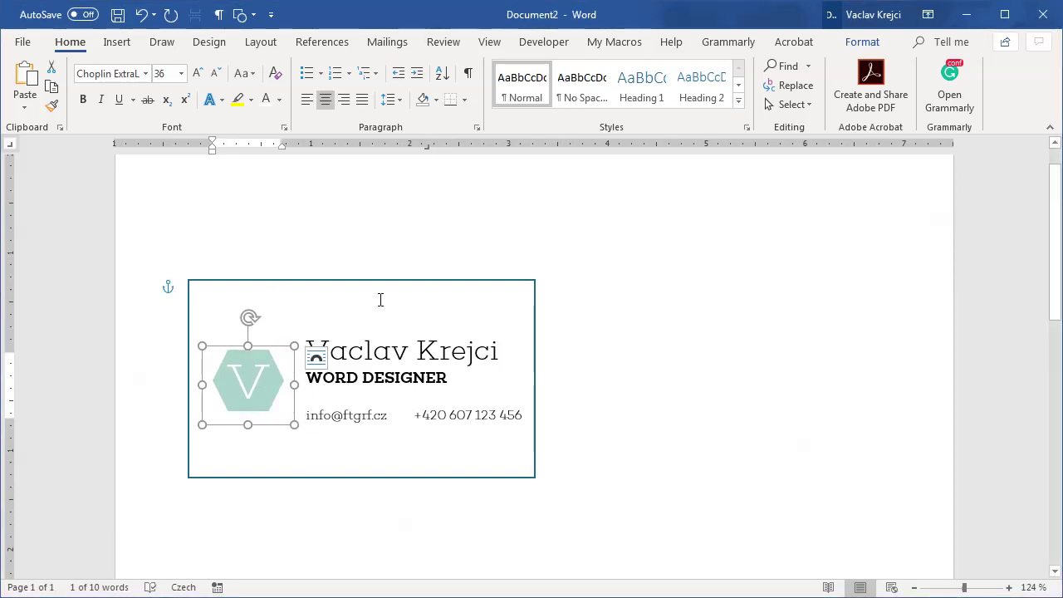
Step: Apply the Green Yellow colour scheme to the document
click(407, 293)
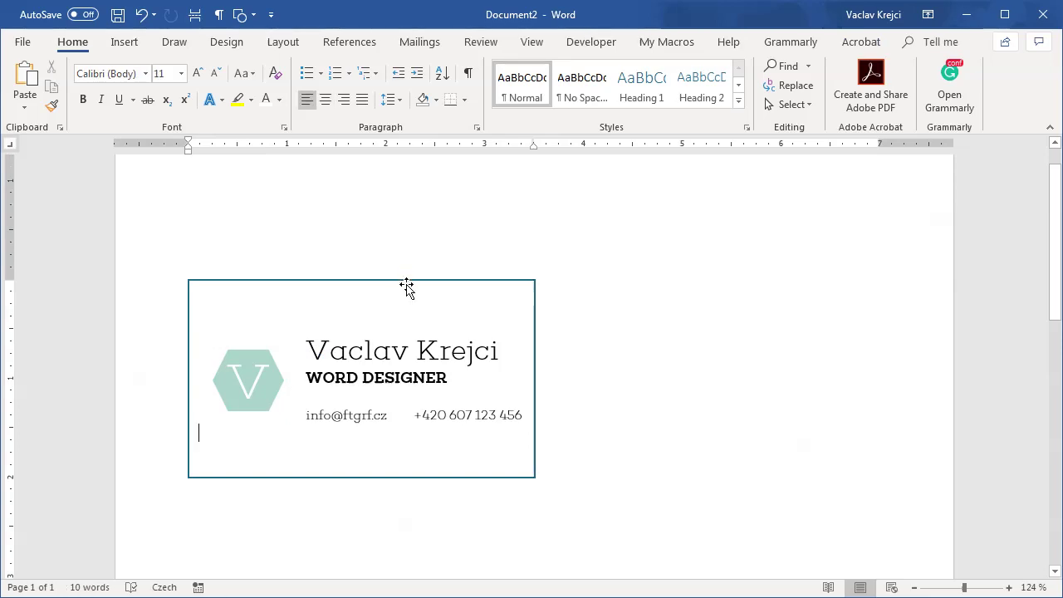
click(227, 41)
click(677, 88)
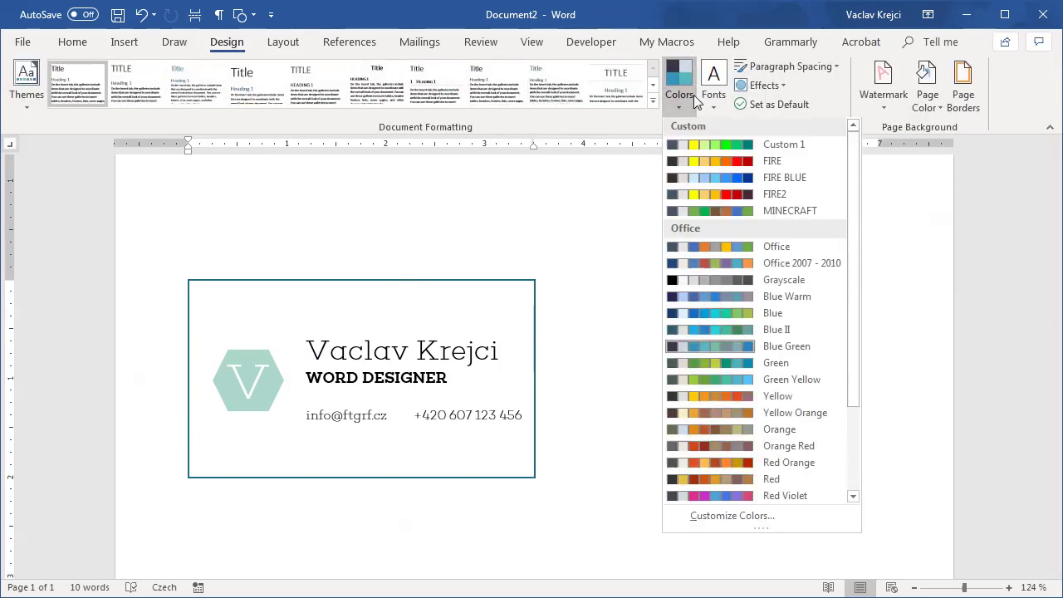
click(785, 384)
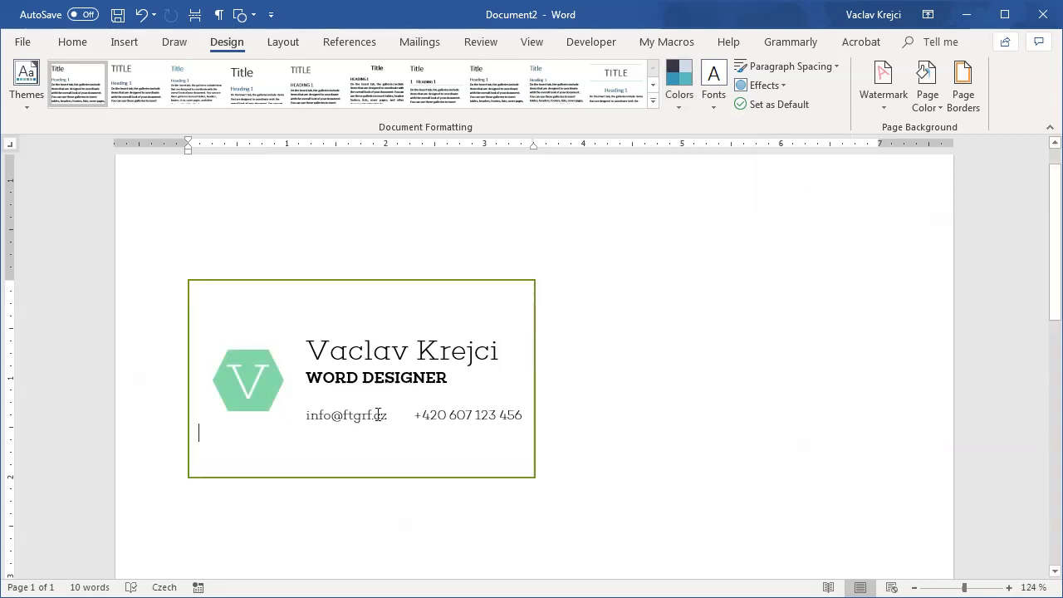
Step: Refill the hexagon logo with green
click(272, 403)
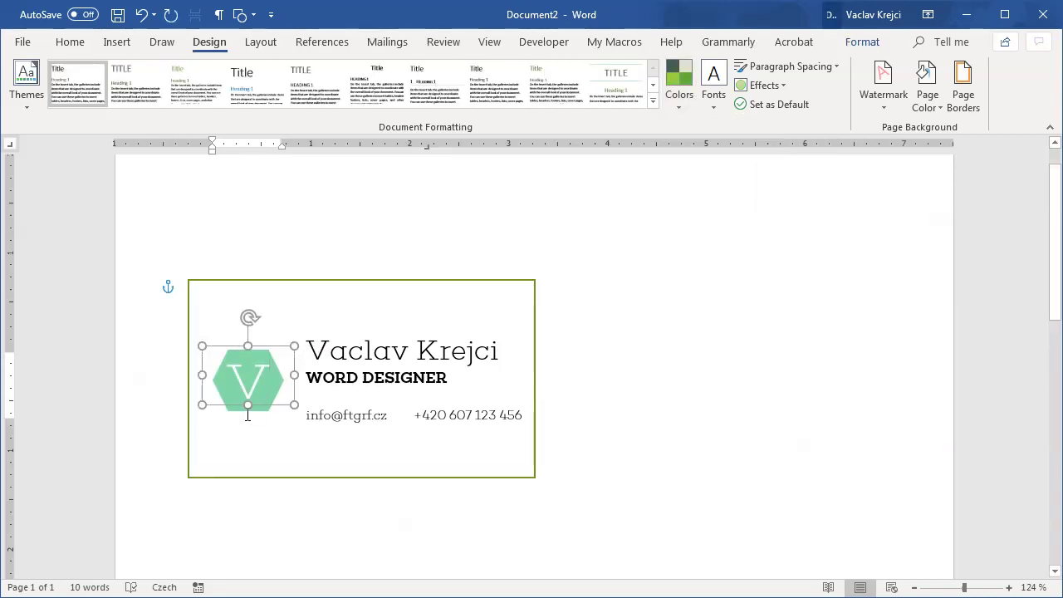
click(239, 405)
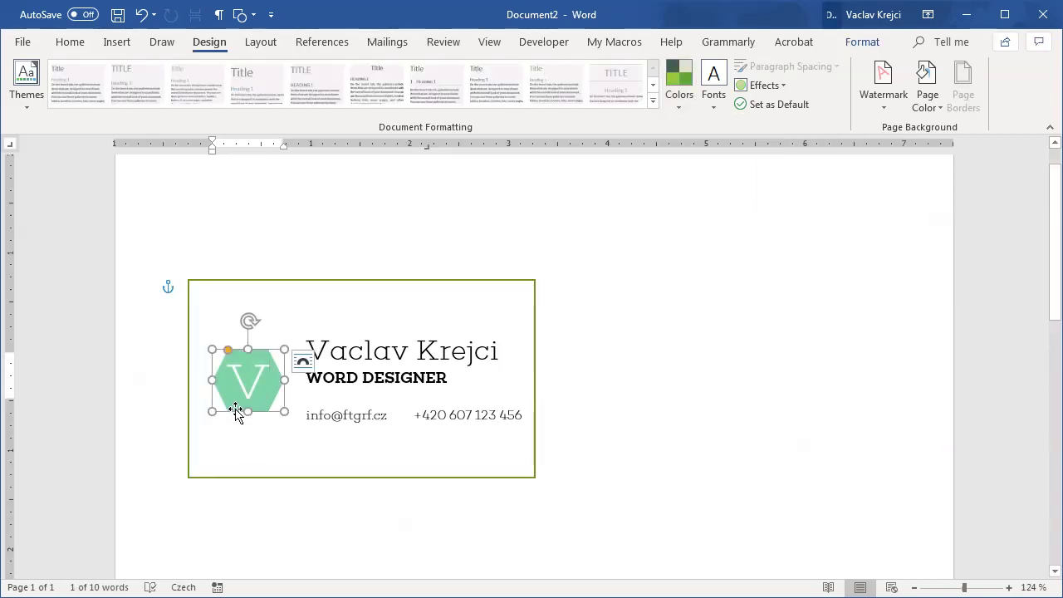
click(70, 42)
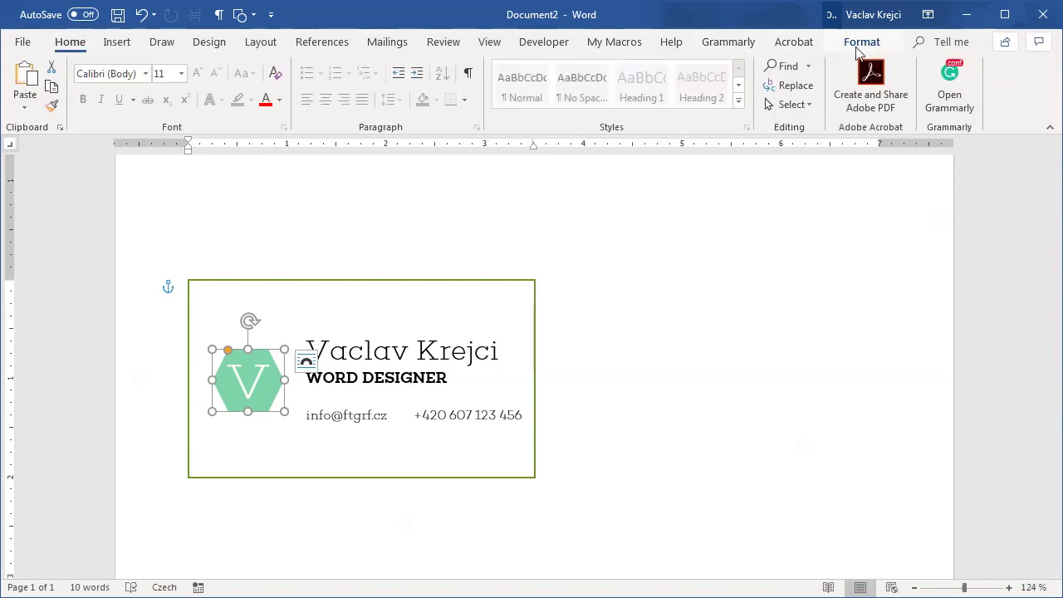
click(858, 48)
click(355, 65)
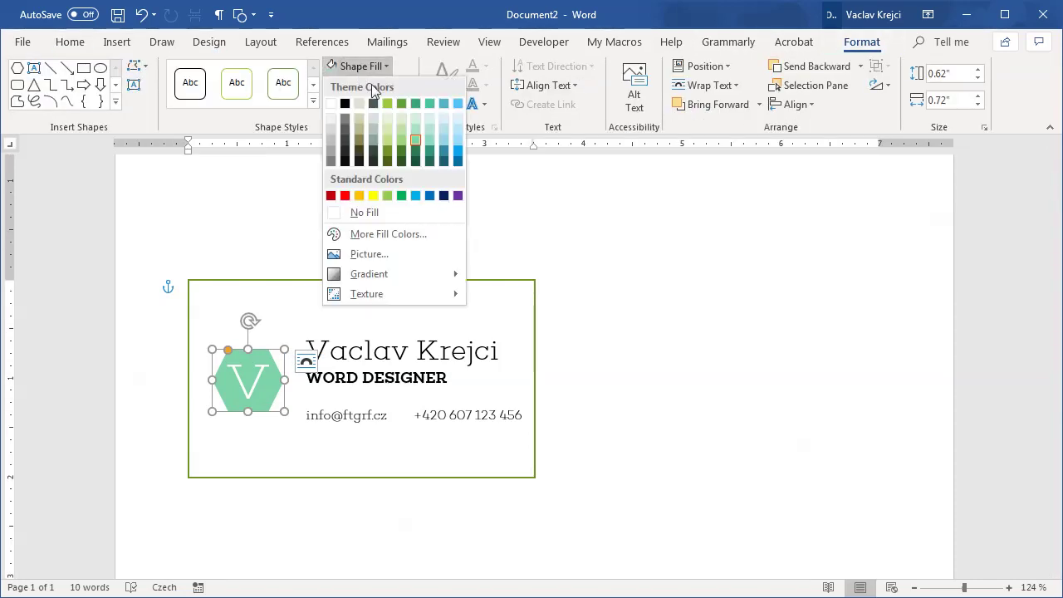
click(416, 141)
Step: Give the card a light grey outline and narrow the name-and-contacts text box slightly
click(398, 295)
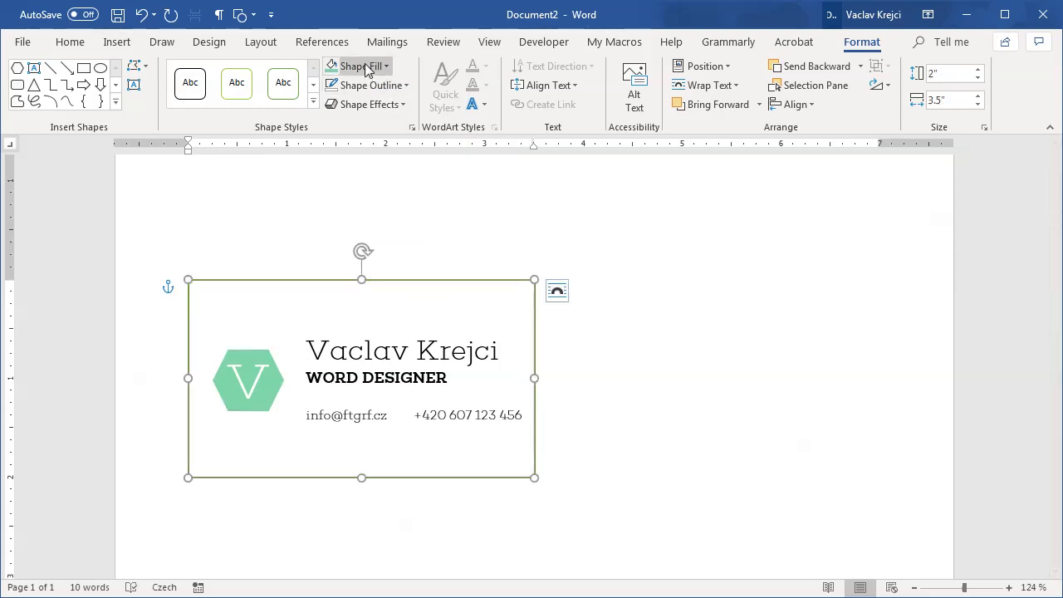
click(375, 87)
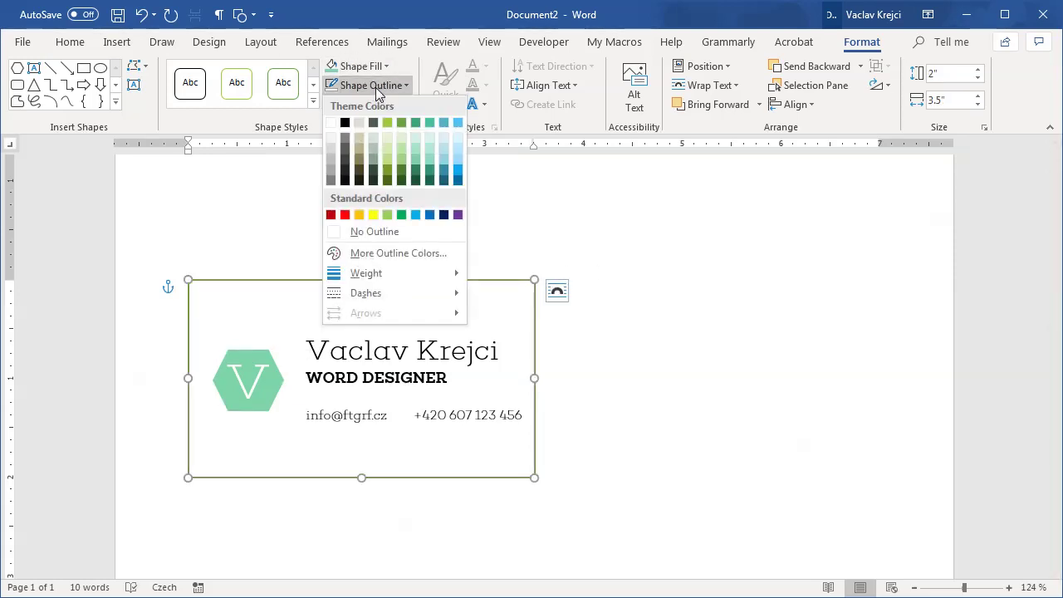
click(331, 138)
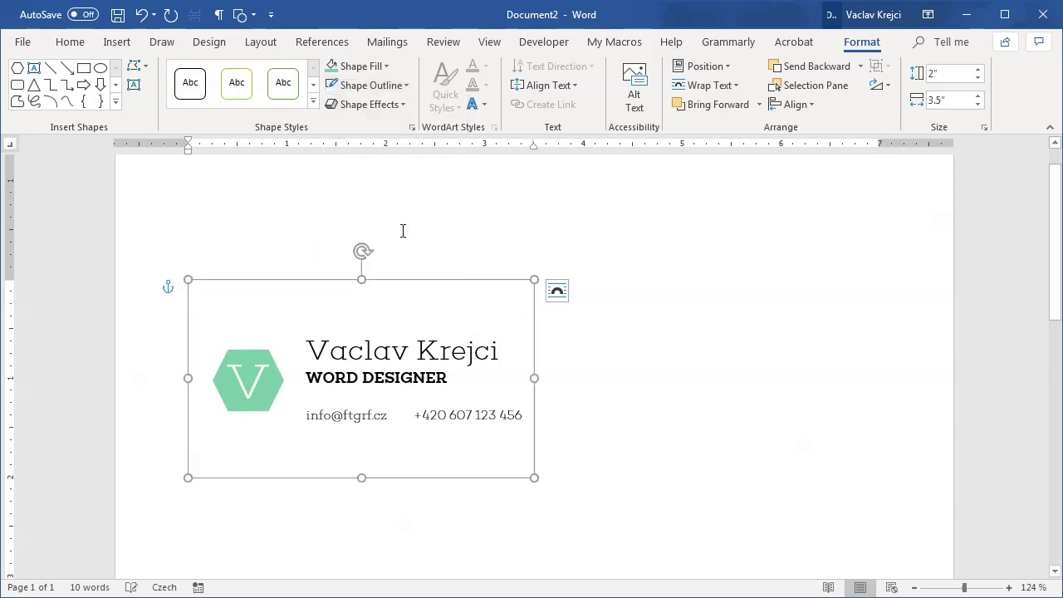
click(363, 377)
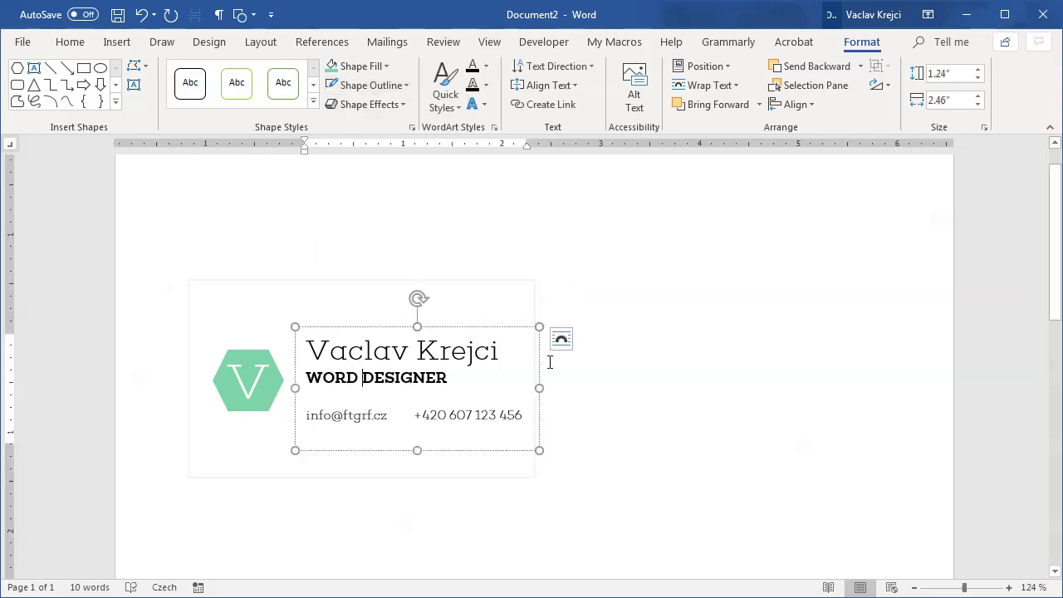
drag(540, 451, 531, 444)
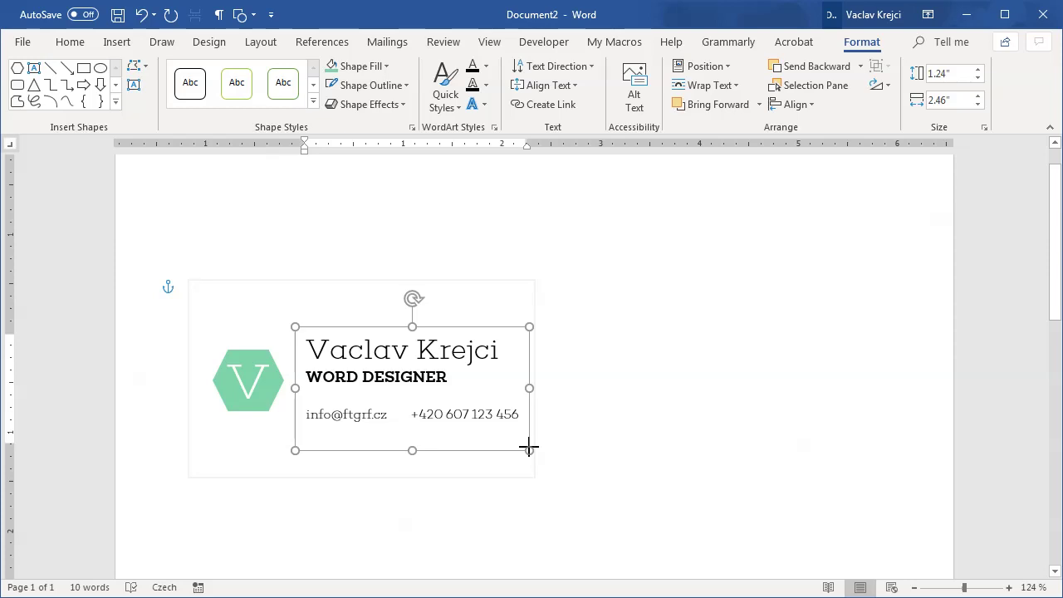
click(593, 372)
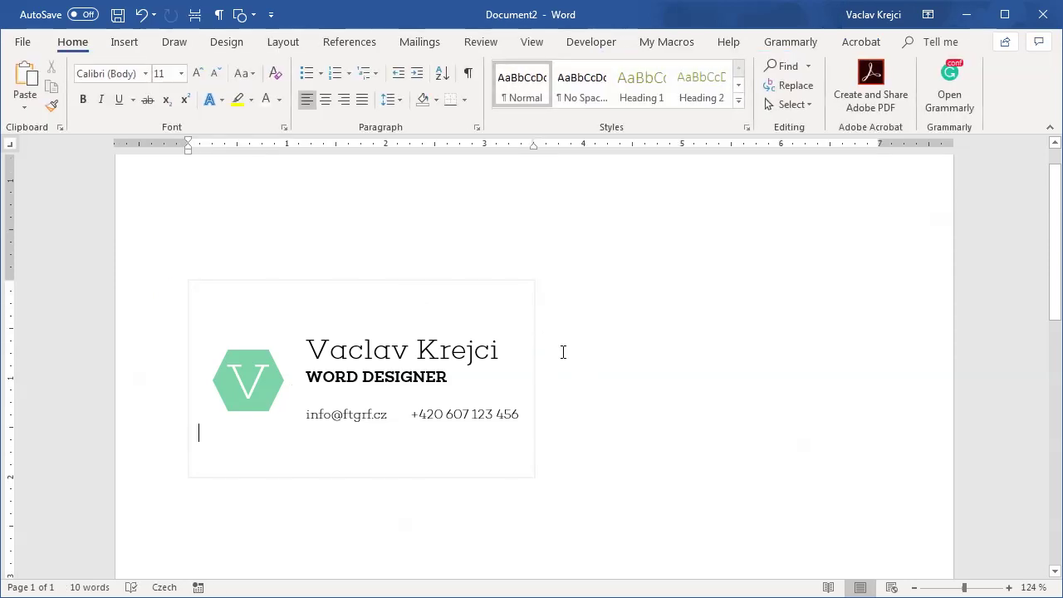
Step: Set the zoom to 100% and test adding a row below the card, then undo it
click(955, 588)
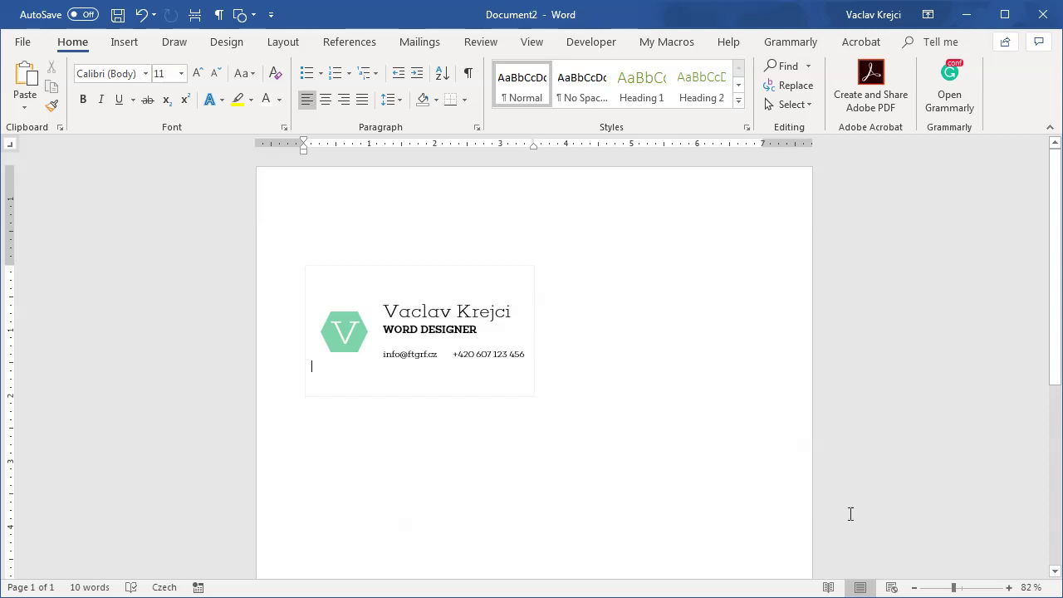
drag(954, 587, 962, 588)
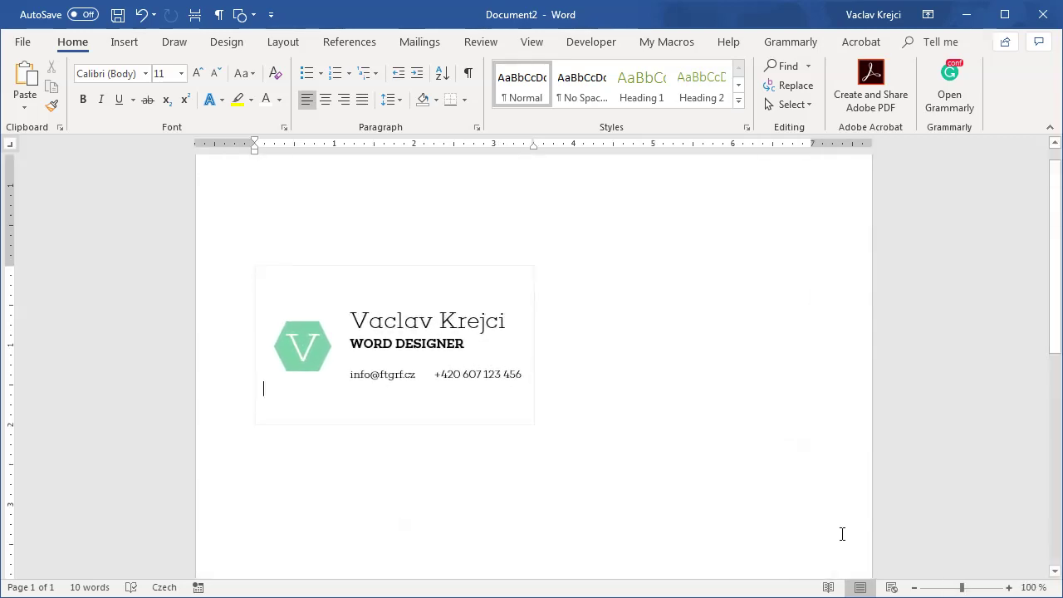
drag(288, 397, 230, 268)
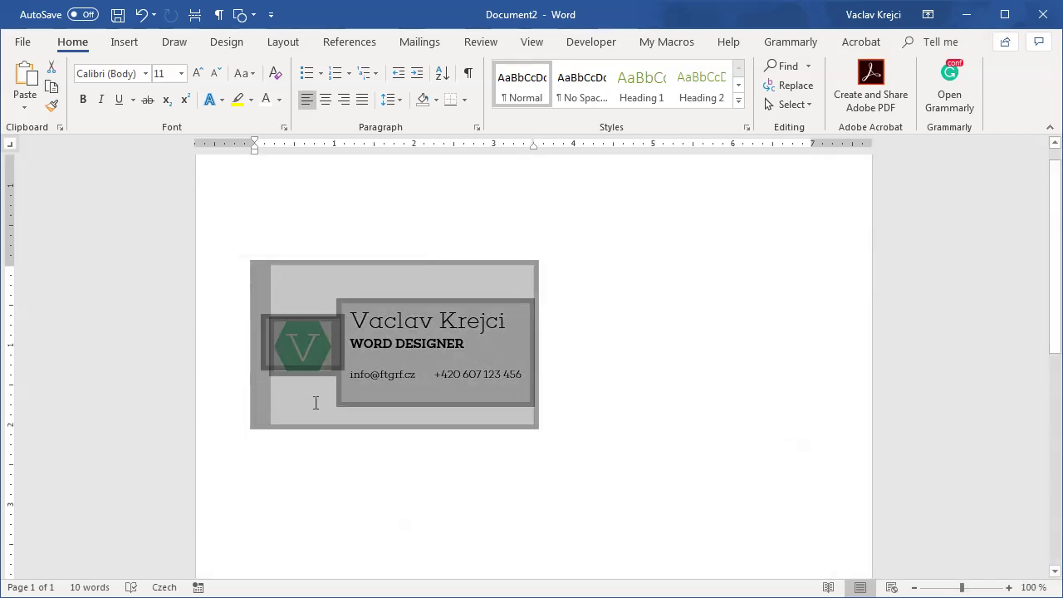
click(321, 449)
key(Tab)
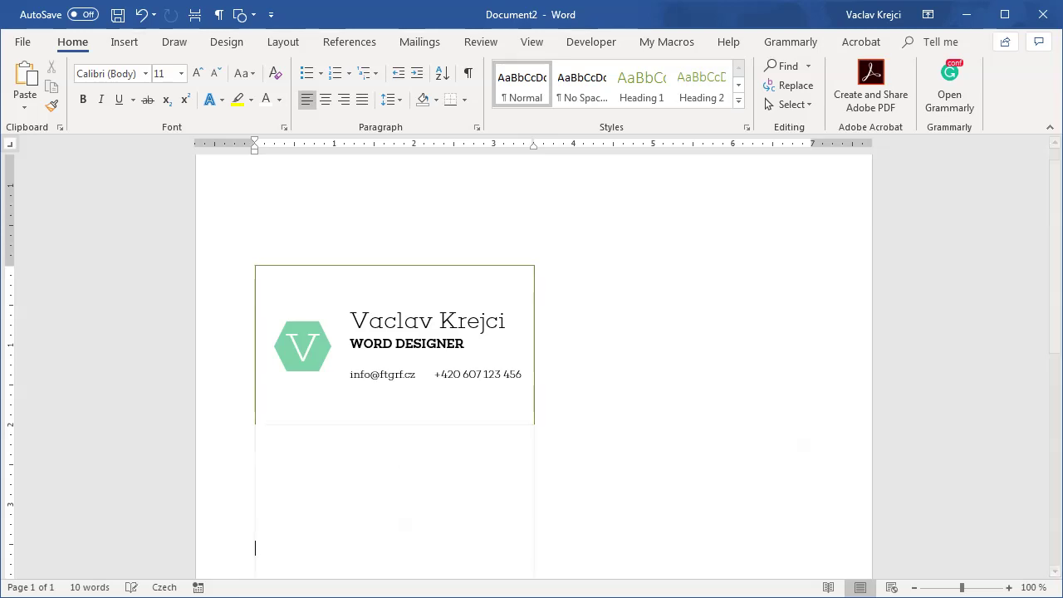
key(ctrl+z)
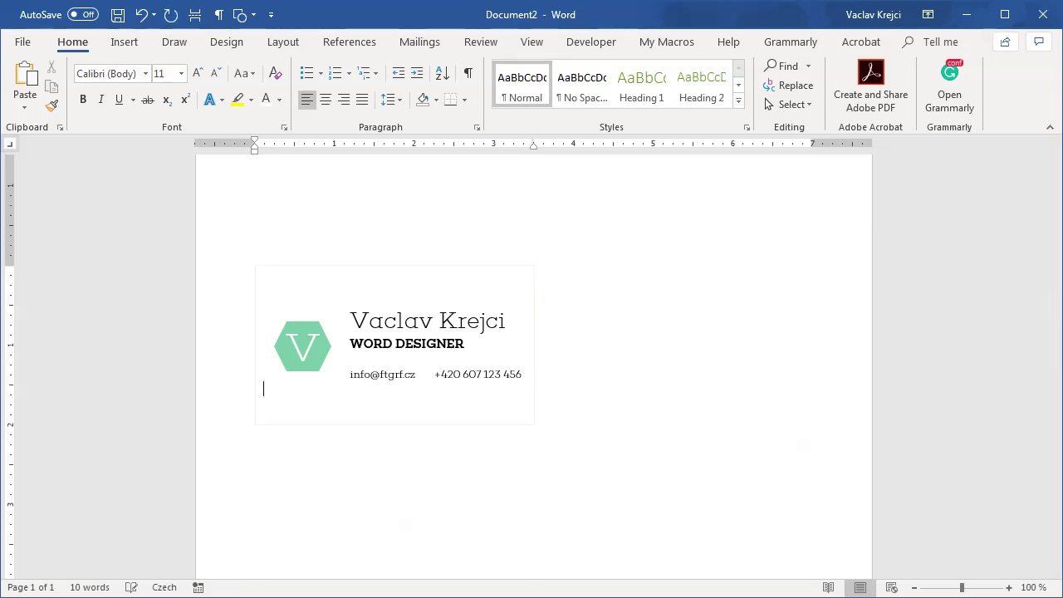
Step: Add a row again and paste card copies, then undo the pasted copies
key(Tab)
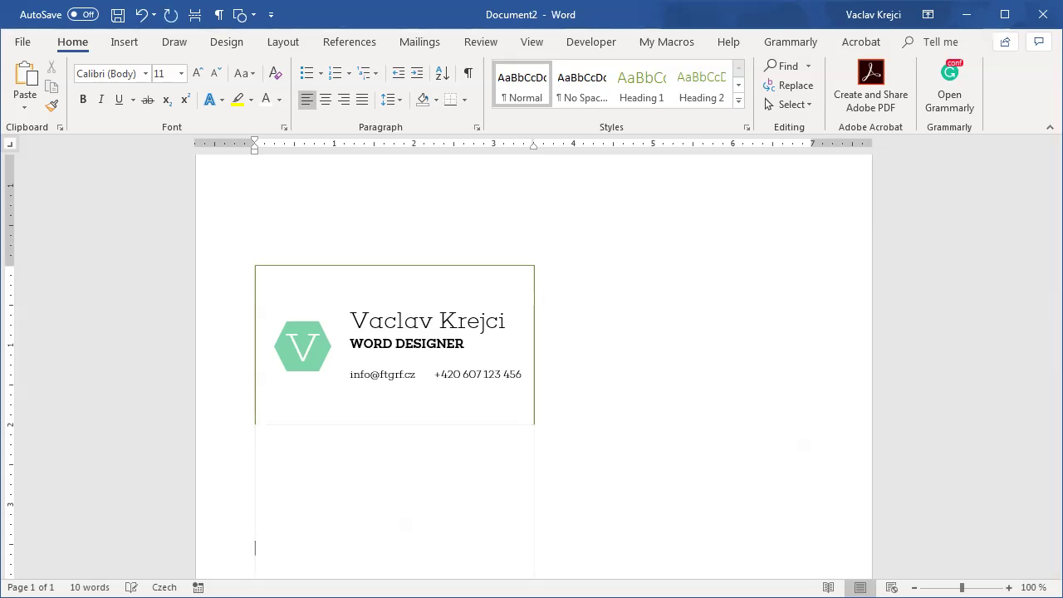
key(ctrl+v)
key(ctrl+v)
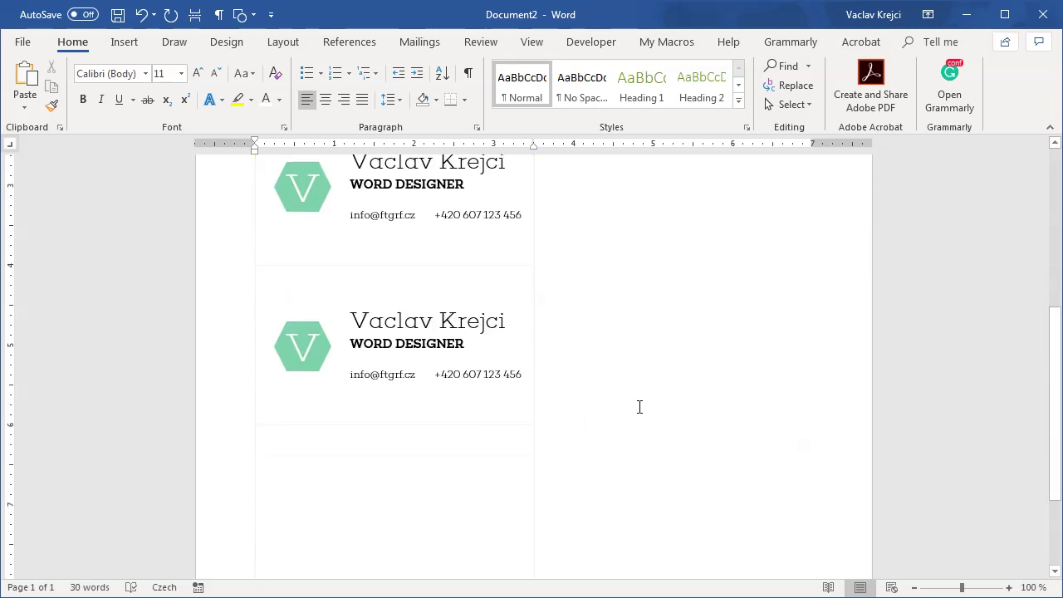
click(141, 15)
click(142, 15)
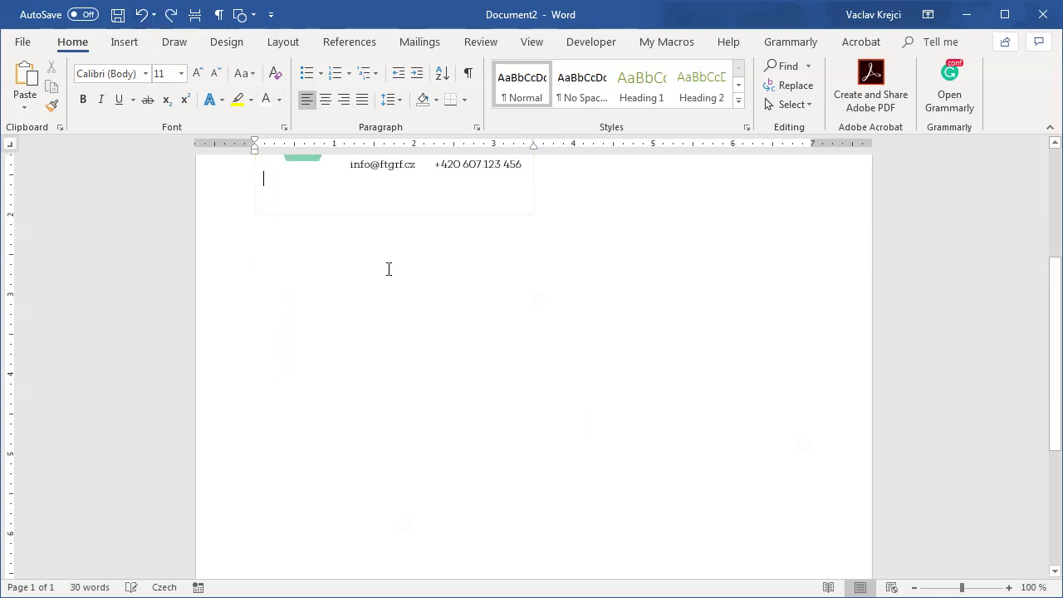
ctrl+scroll(624, 372, up, 16)
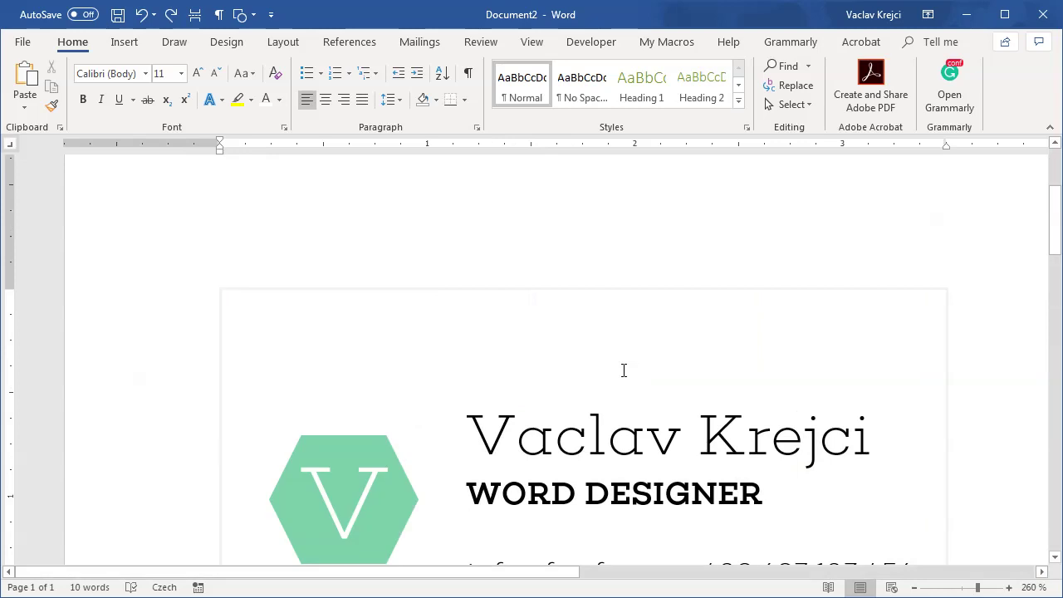
scroll(625, 372, down, 2)
ctrl+scroll(665, 374, down, 11)
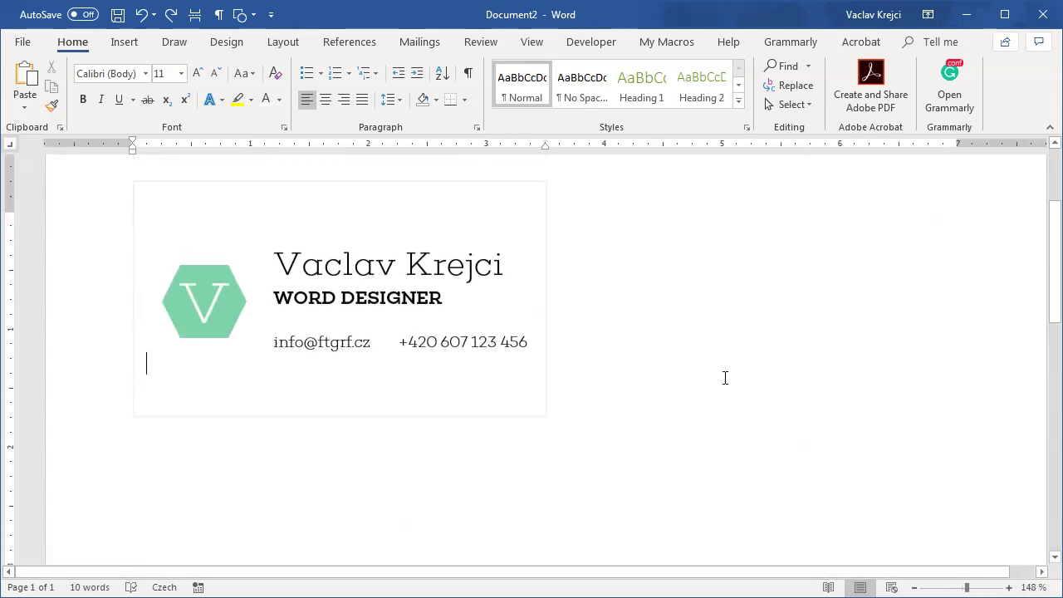
Step: Turn on formatting marks and add an empty card-sized row below the card
drag(155, 314, 128, 235)
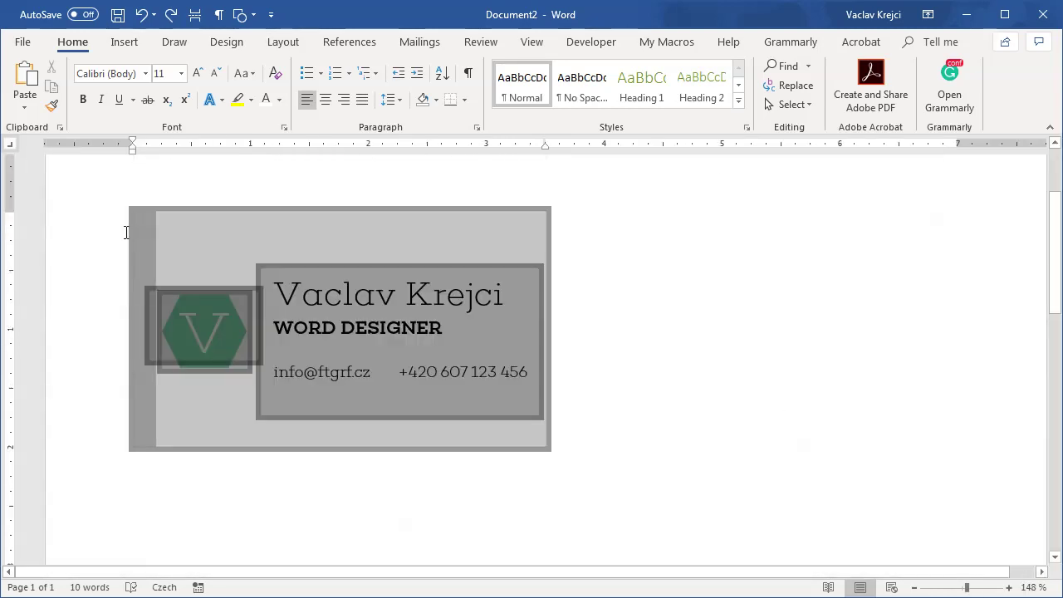
click(183, 403)
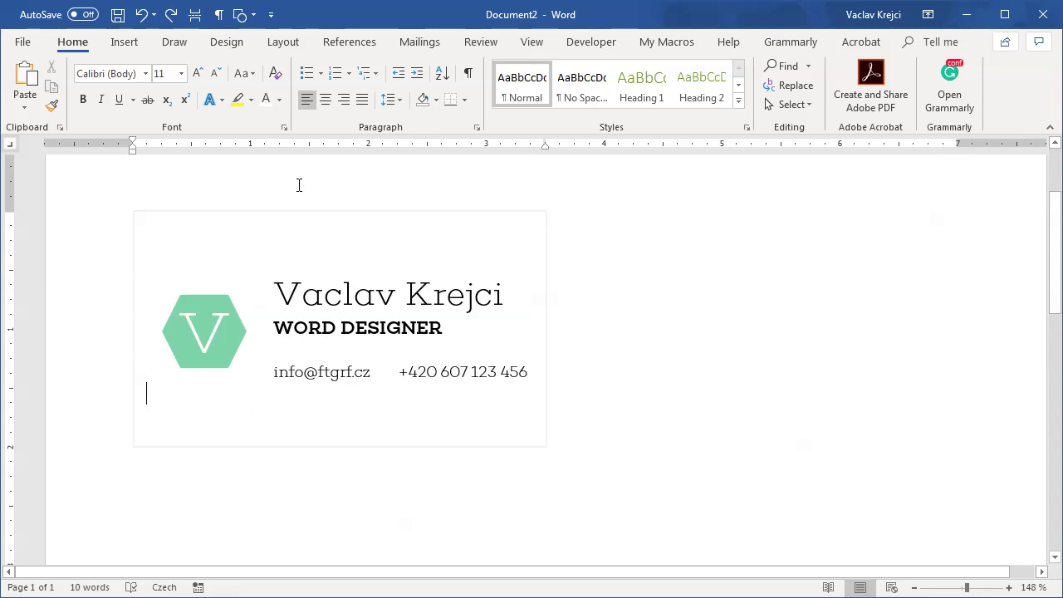
click(219, 14)
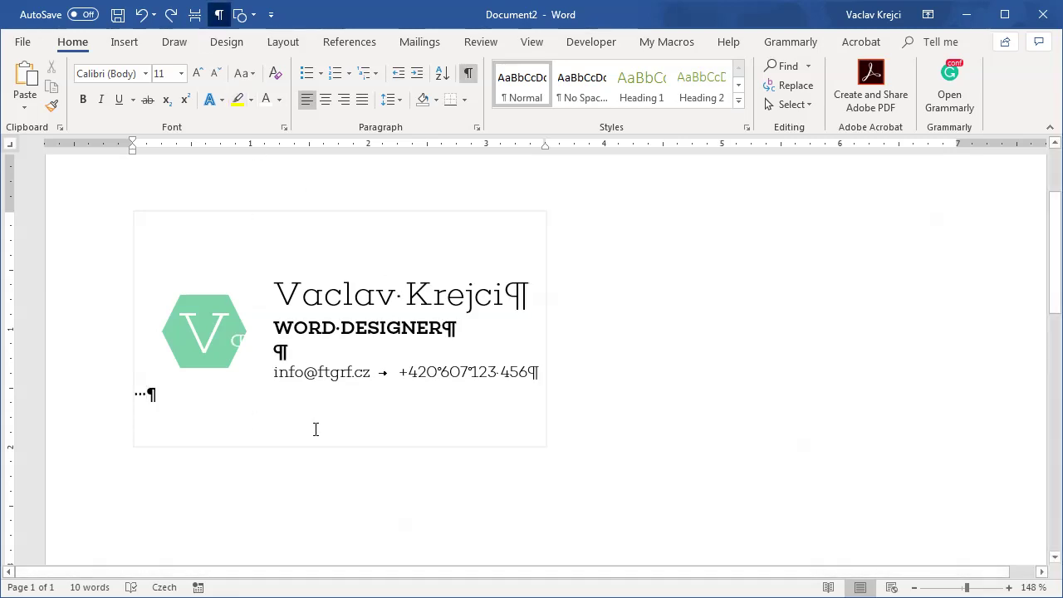
key(Tab)
scroll(541, 333, up, 3)
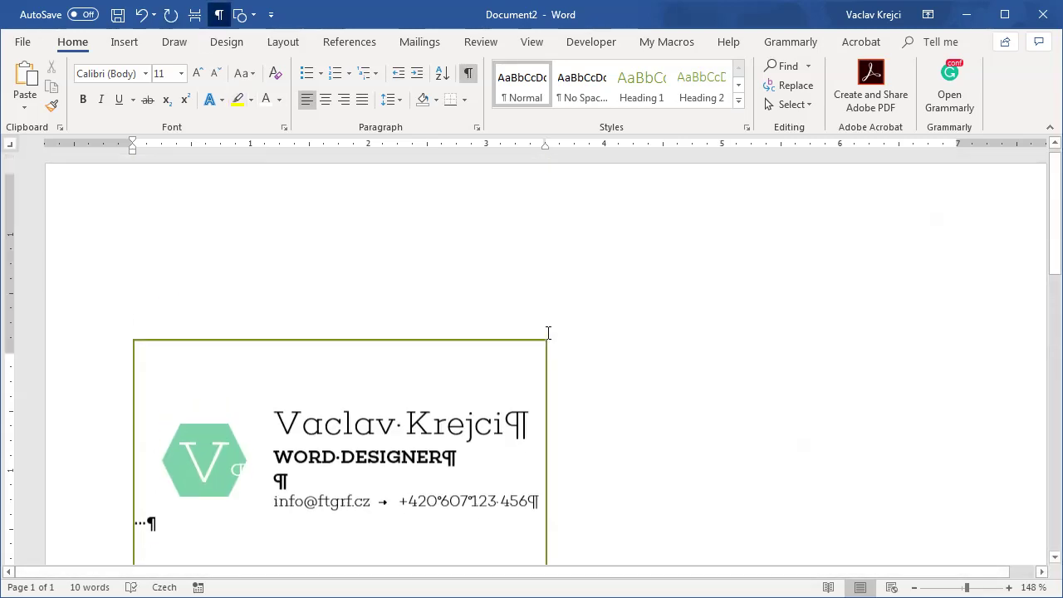
scroll(543, 325, down, 2)
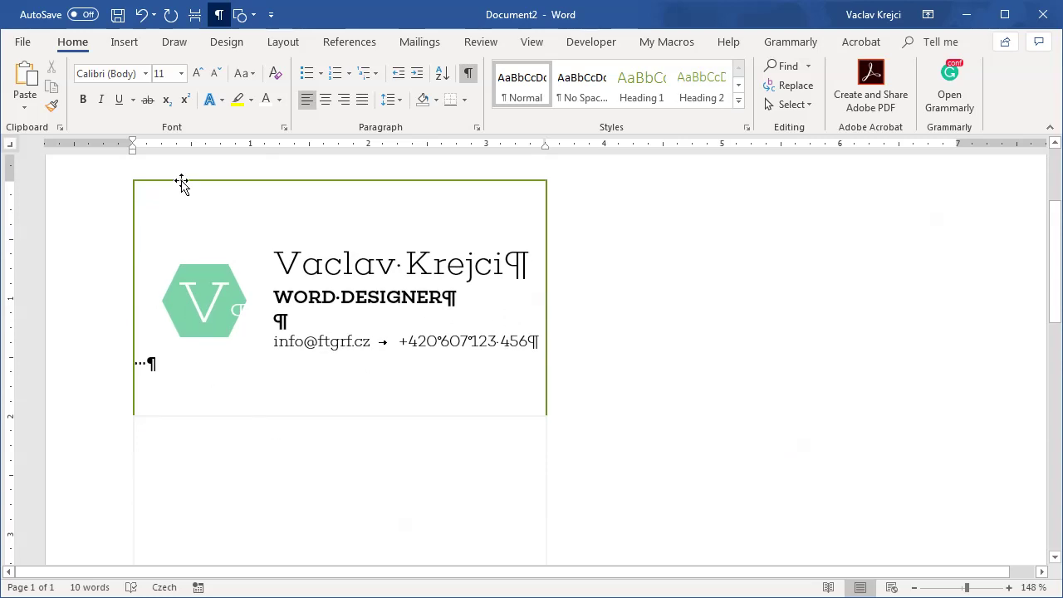
click(181, 181)
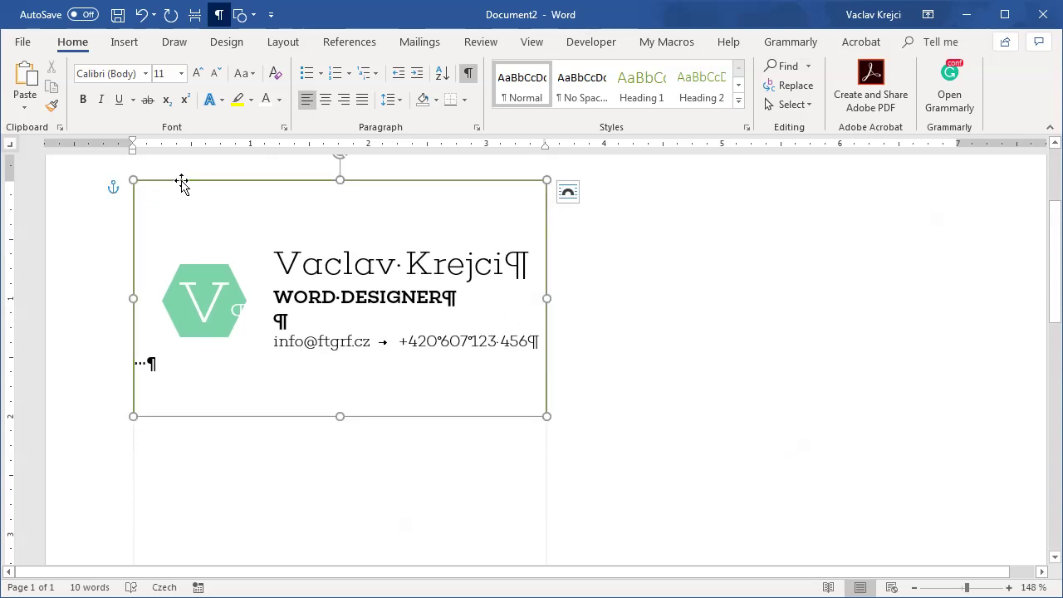
Step: Give the business card shape a light grey outline
click(547, 451)
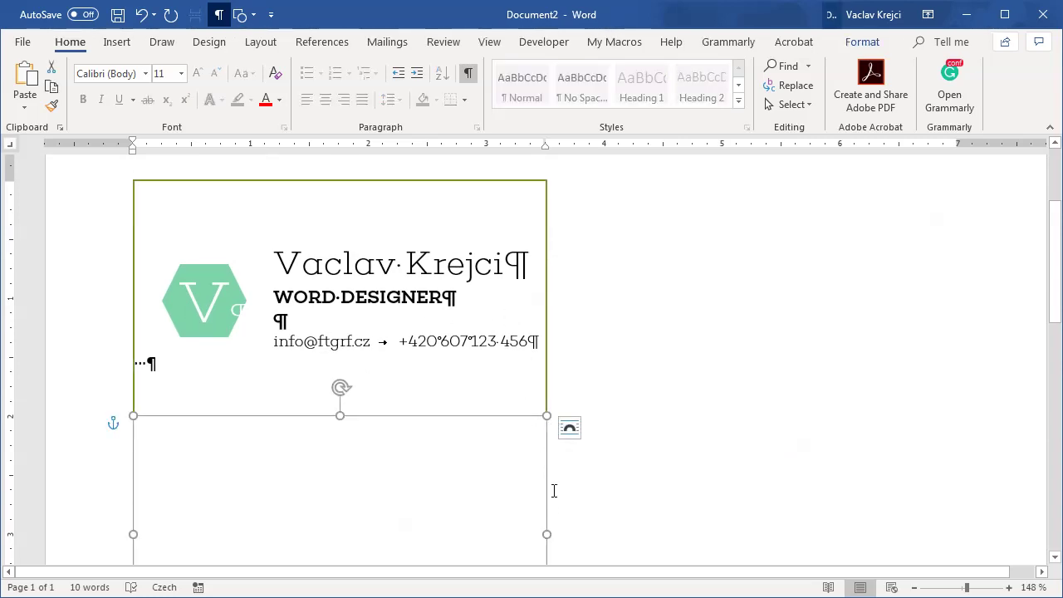
click(568, 286)
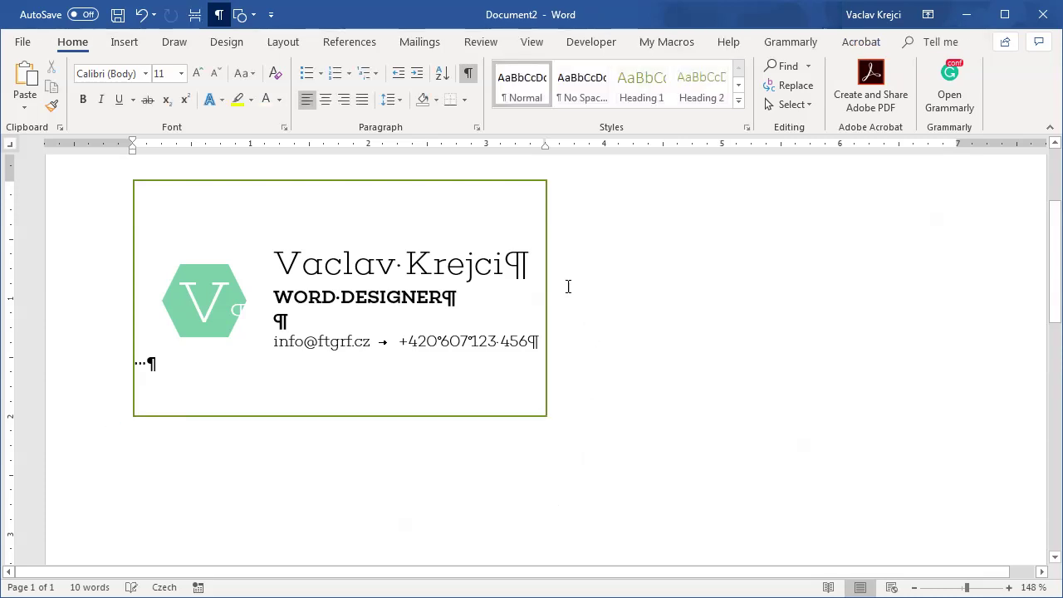
click(397, 181)
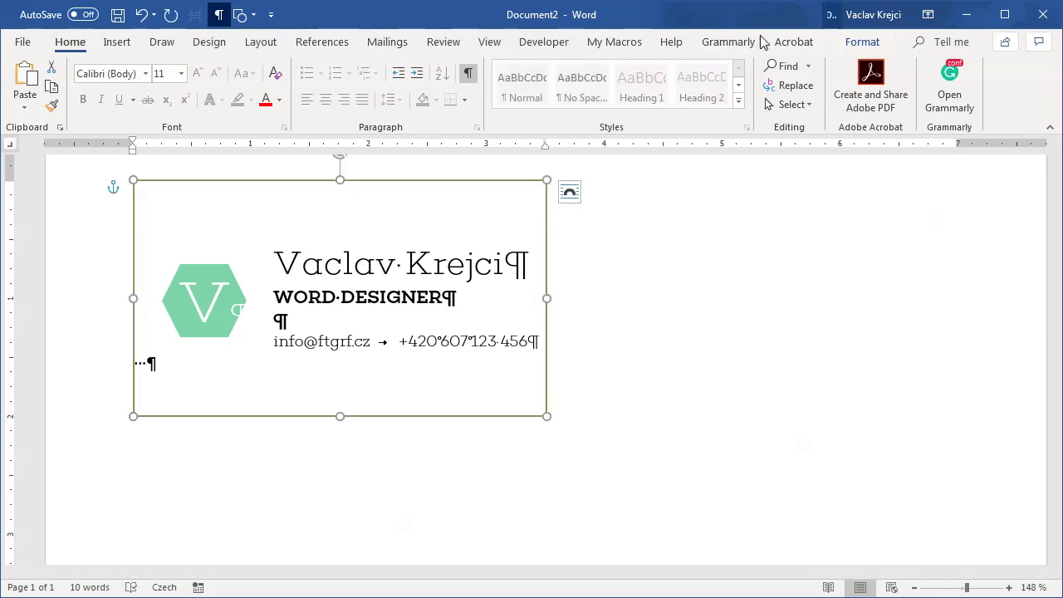
click(864, 42)
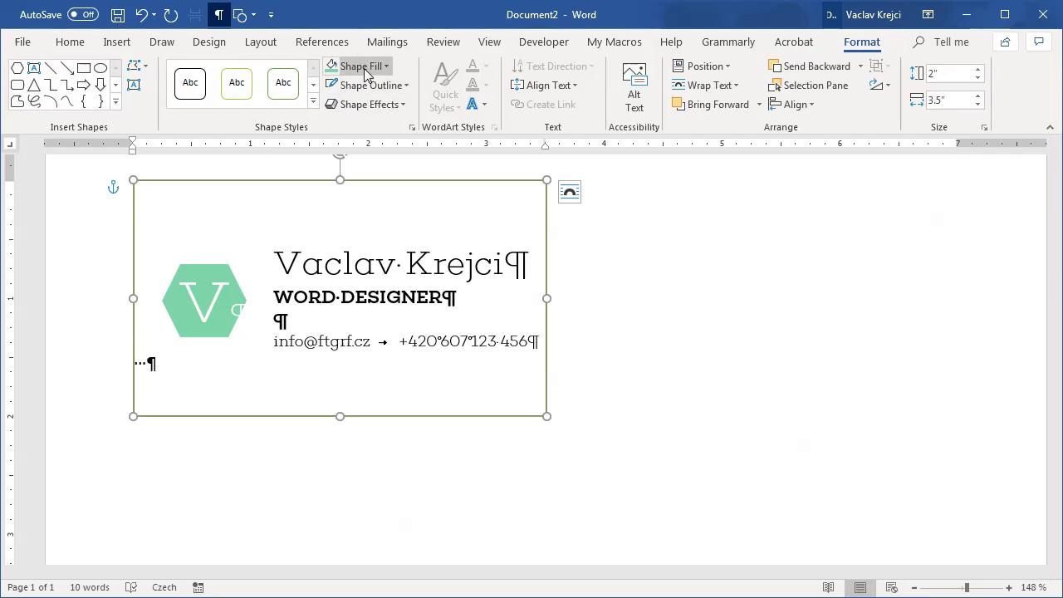
click(371, 85)
click(335, 148)
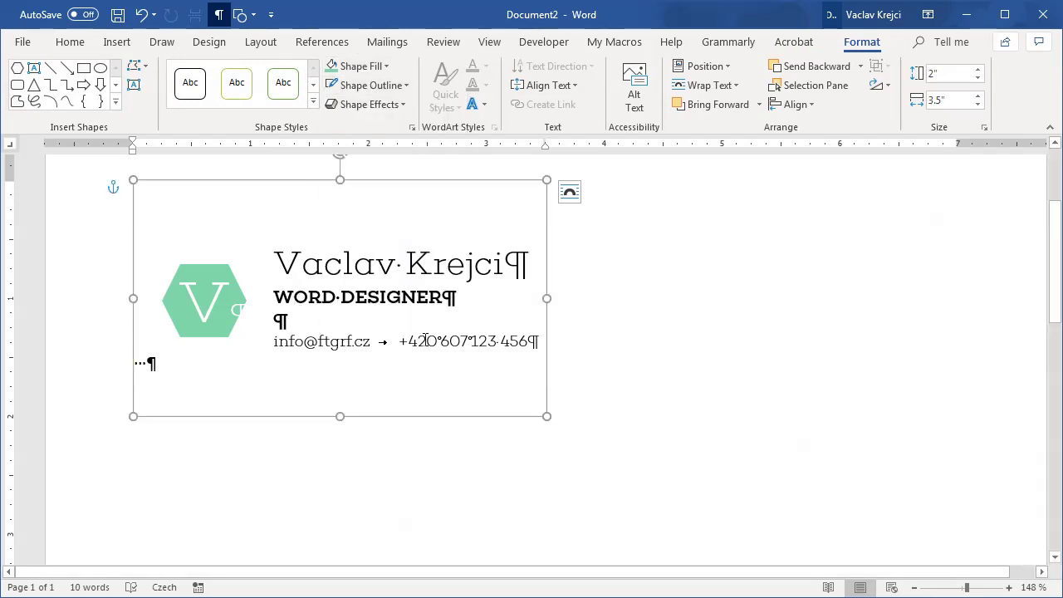
Step: Hide formatting marks and paste a second copy of the card below the first
click(219, 14)
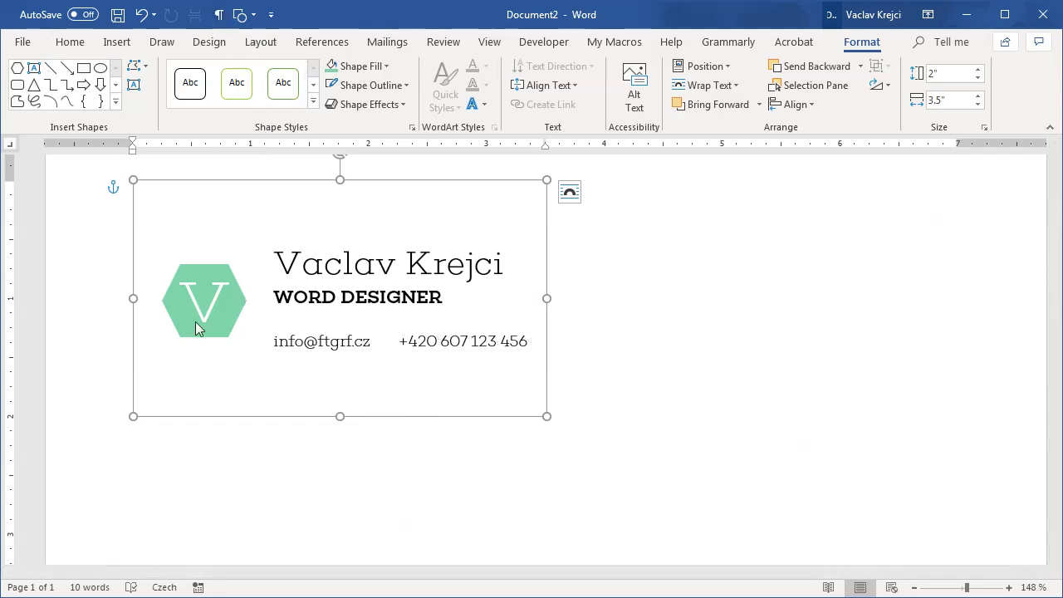
click(189, 375)
key(ctrl+a)
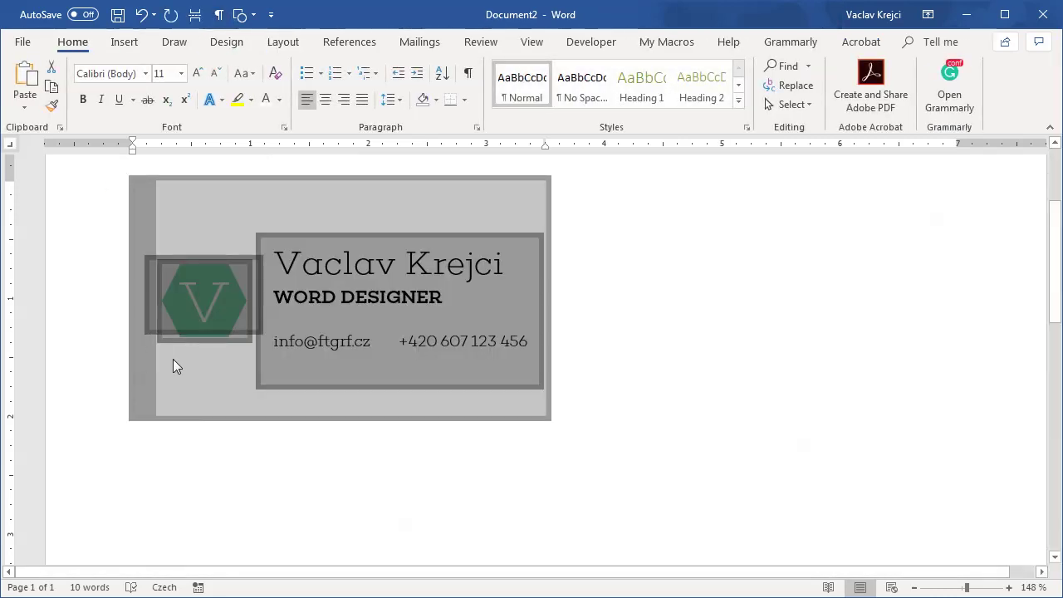
click(207, 382)
key(ctrl+End)
key(ctrl+v)
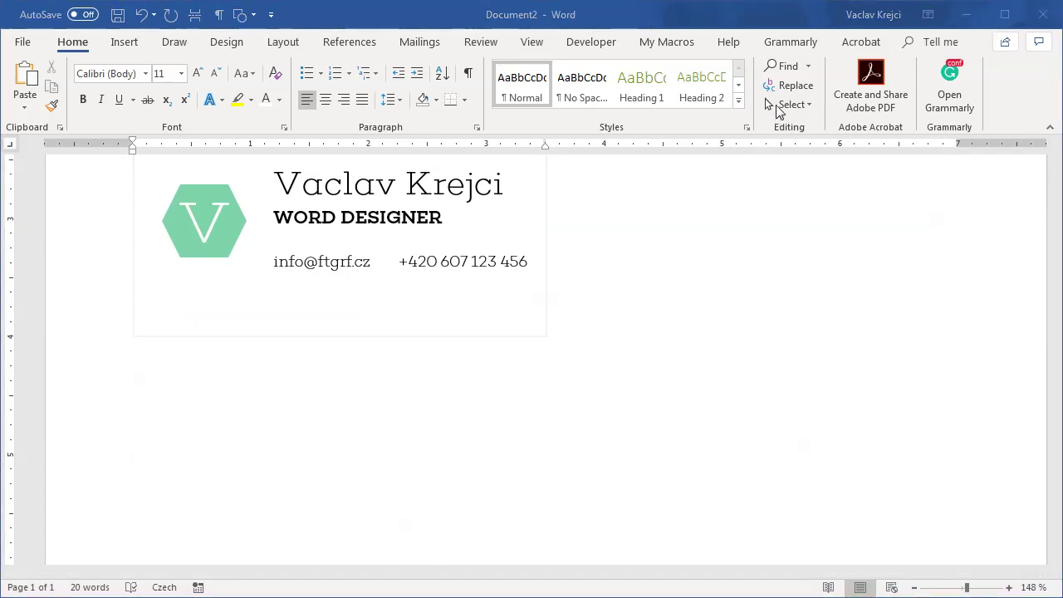
Step: Close the Selection pane, zoom out, and paste card copies down the left and right columns
click(790, 104)
click(818, 185)
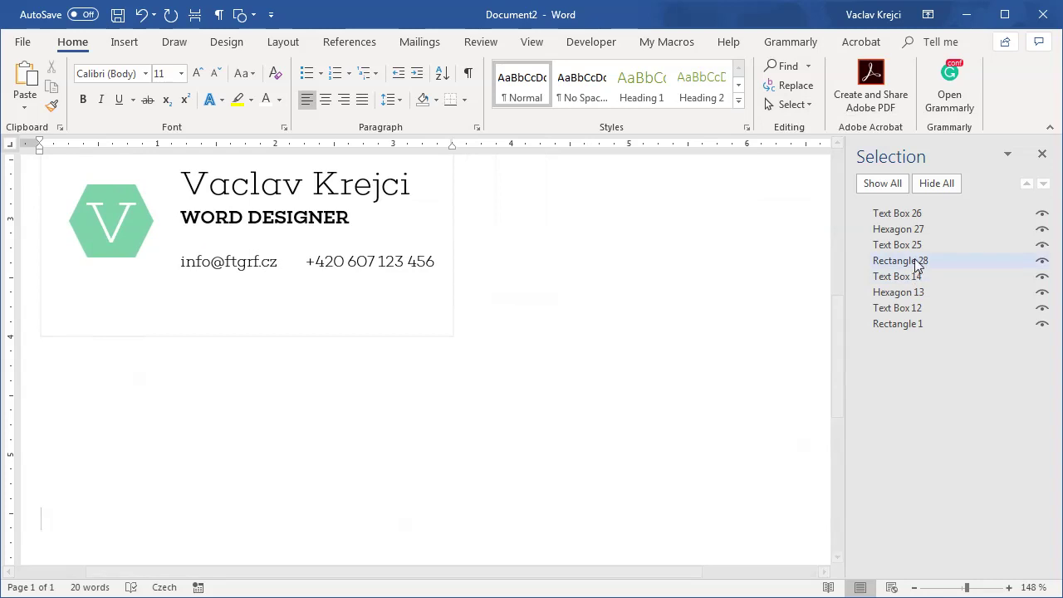
click(1043, 155)
drag(963, 587, 953, 587)
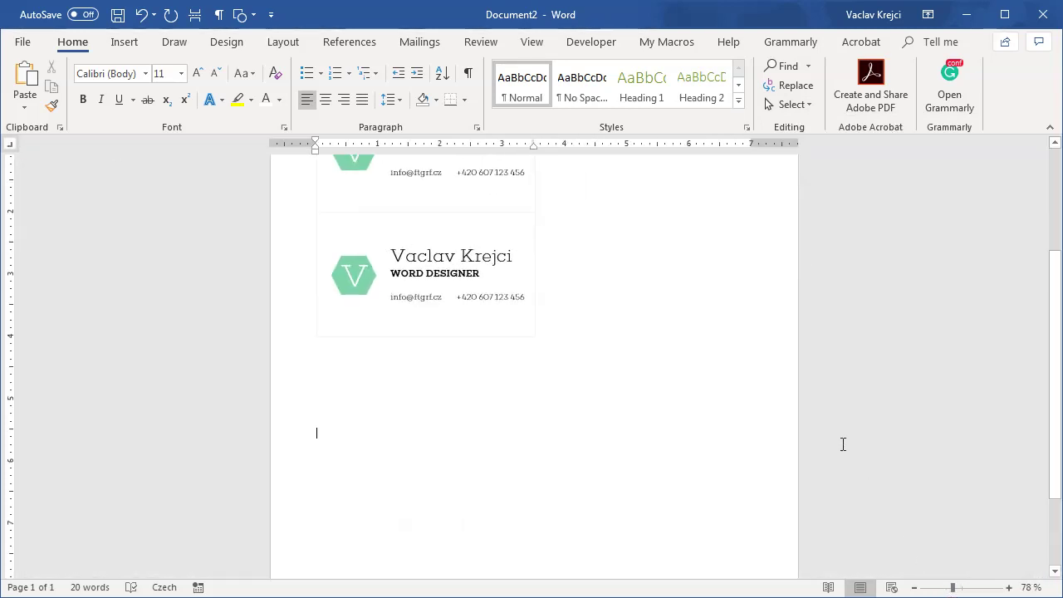
key(ctrl+v)
key(ctrl+v)
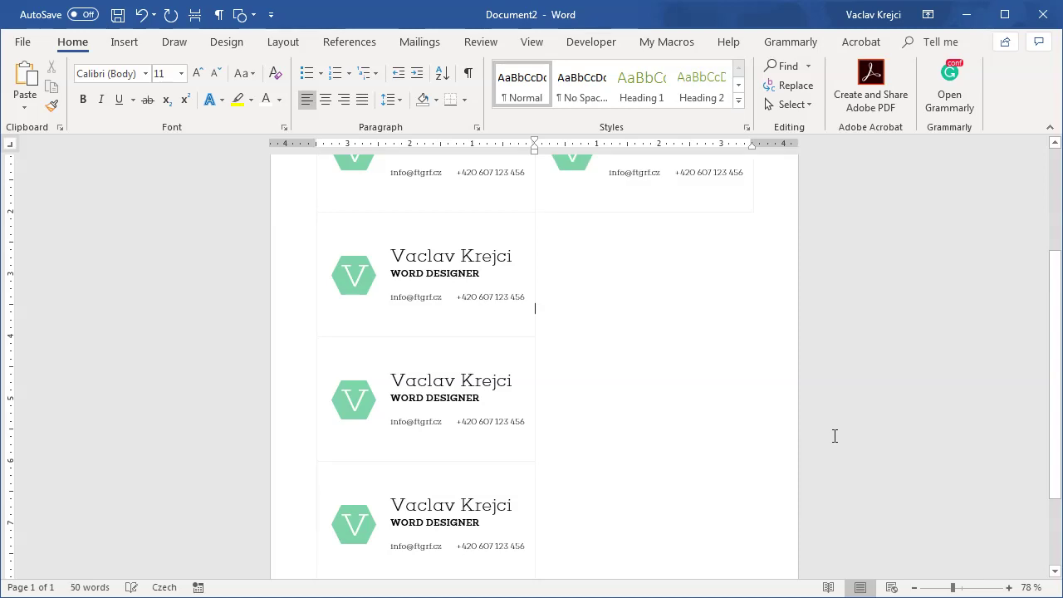
key(ctrl+v)
key(ctrl+v)
key(ctrl+v)
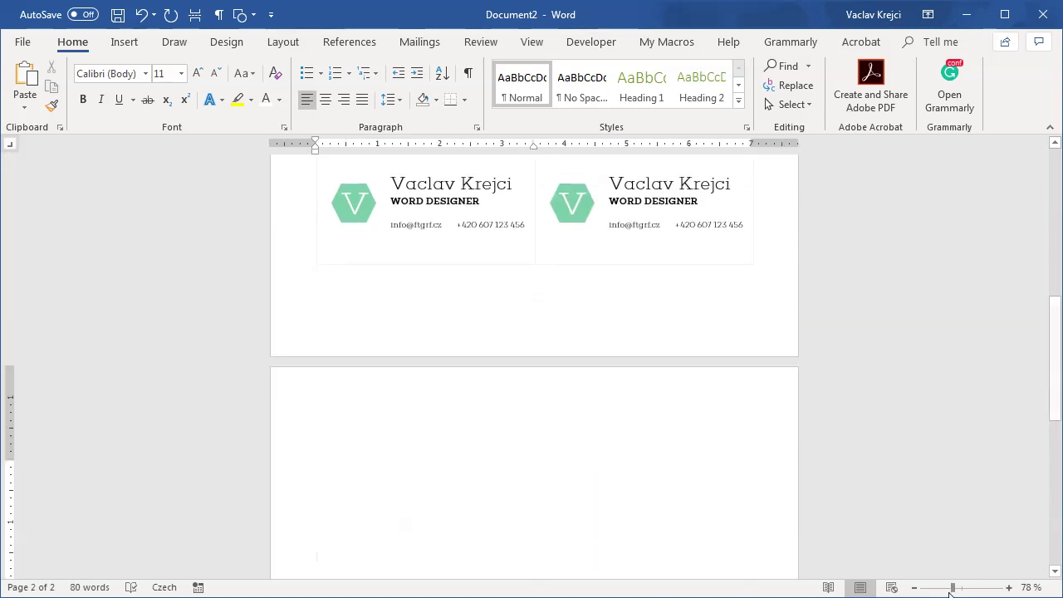
drag(950, 589, 942, 587)
scroll(823, 365, up, 3)
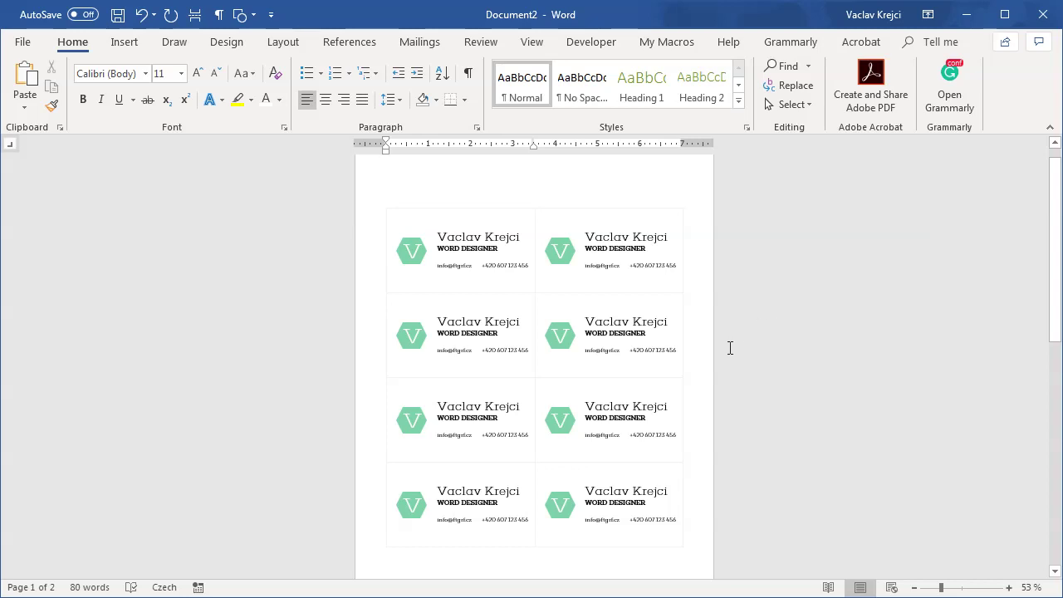
Step: Paste a card onto page 2, delete its name and contact text, and centre the hexagon V logo
scroll(723, 353, down, 5)
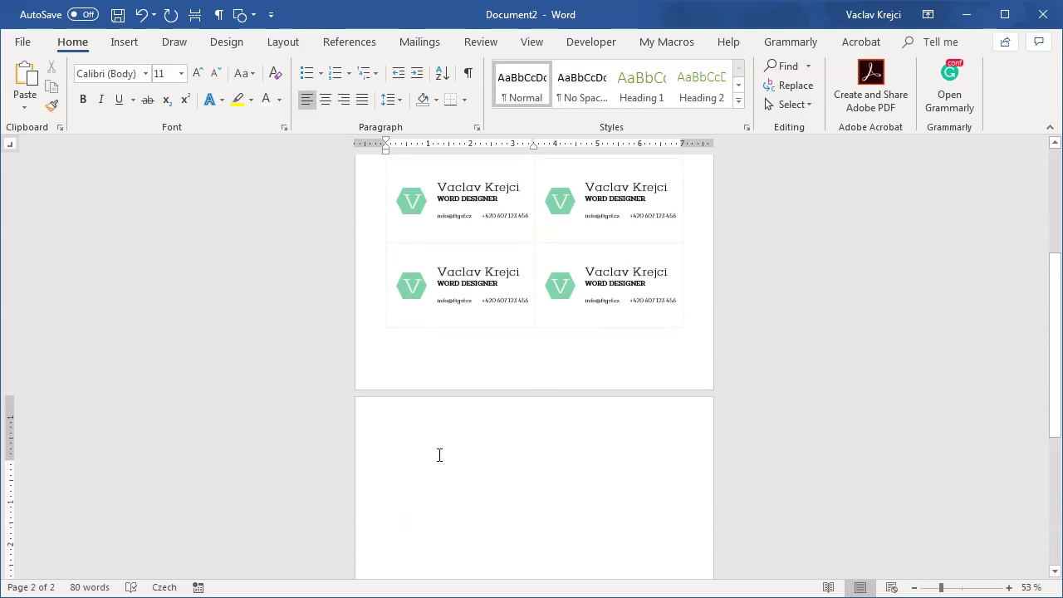
key(ctrl+v)
scroll(878, 499, up, 15)
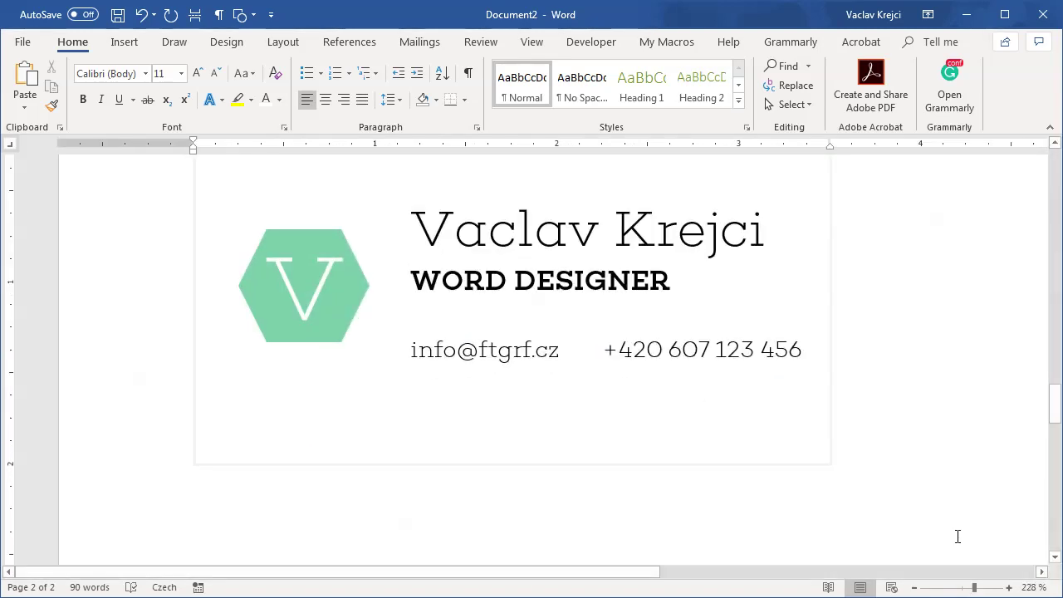
click(966, 588)
click(429, 298)
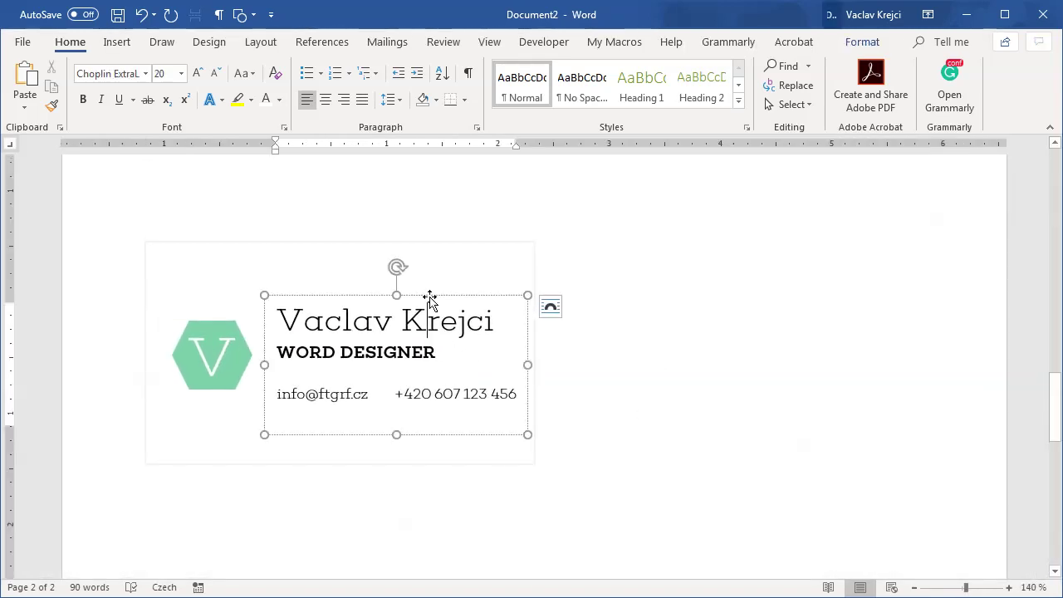
key(Delete)
click(221, 344)
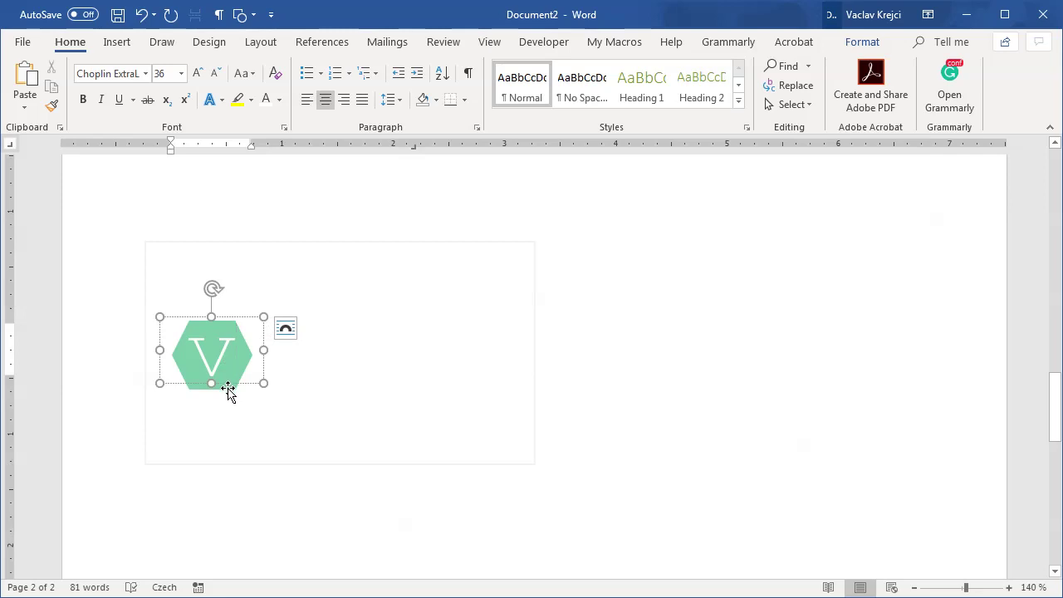
click(247, 345)
drag(235, 323, 352, 329)
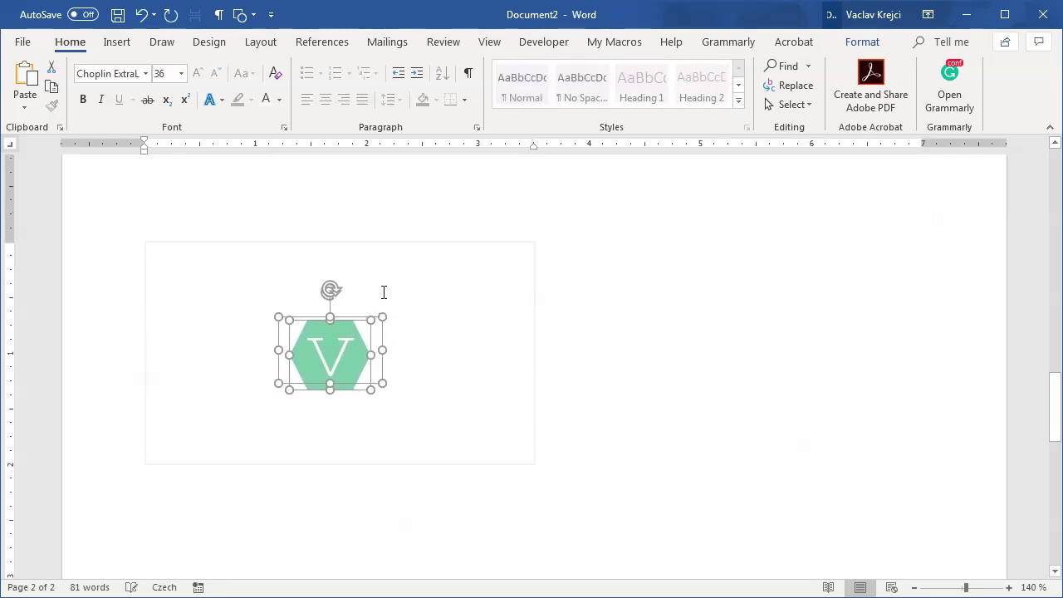
click(387, 247)
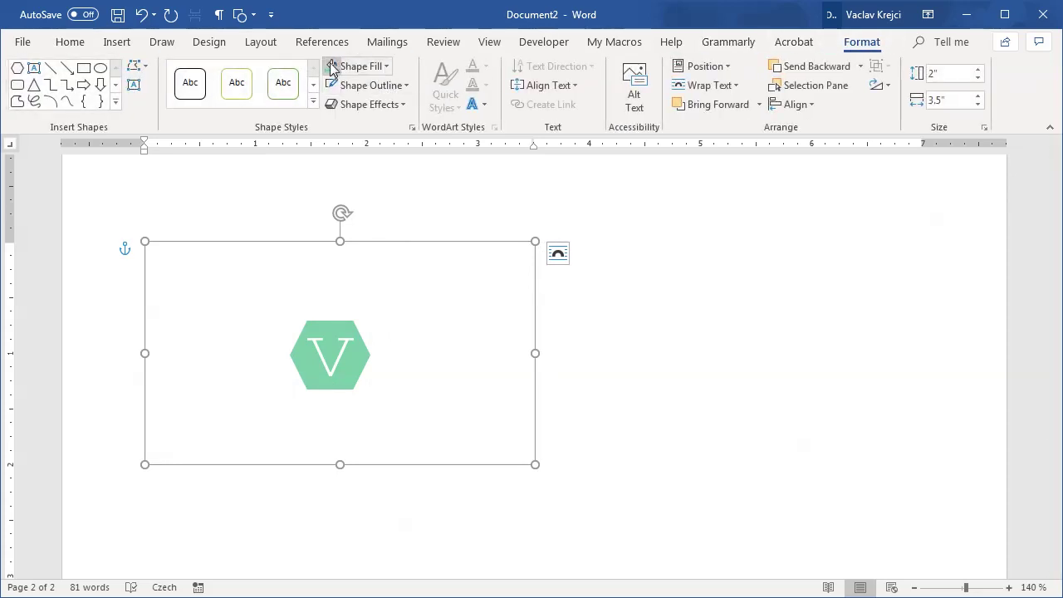
Step: Fill the page-2 card frame green and colour the V green
click(332, 68)
click(342, 347)
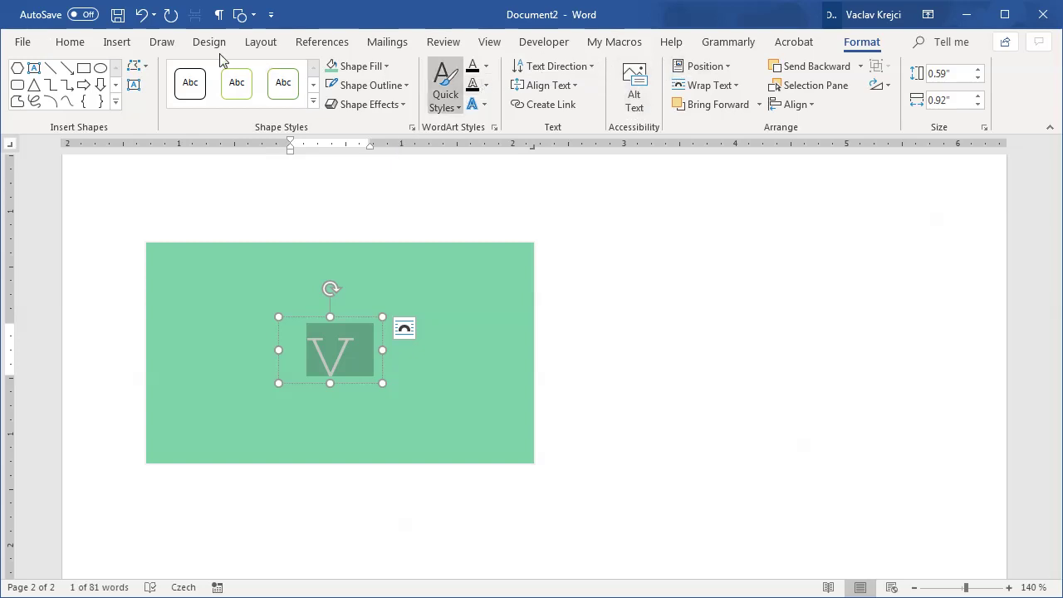
click(69, 41)
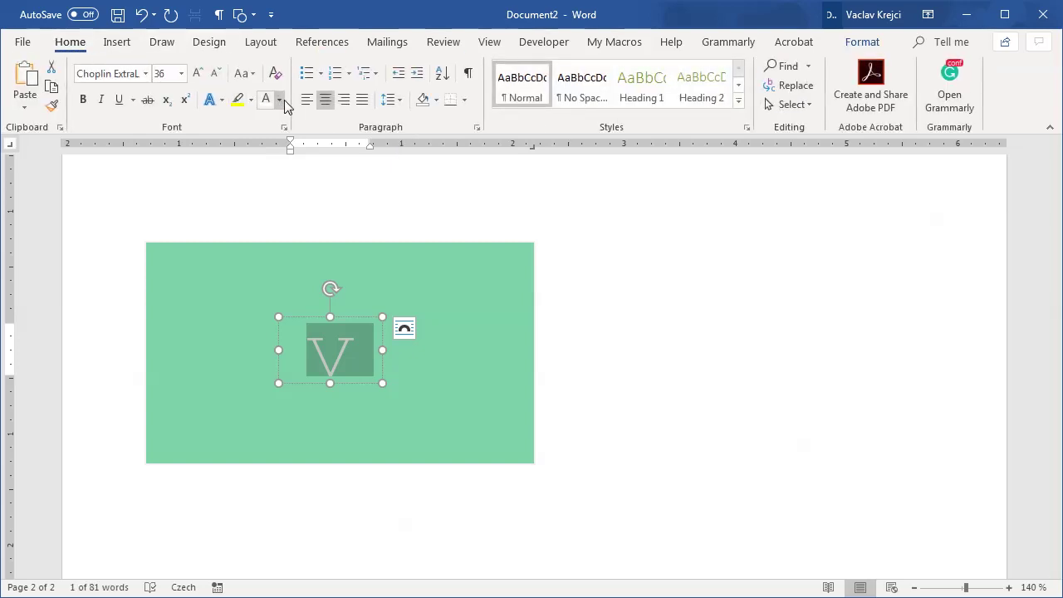
click(280, 99)
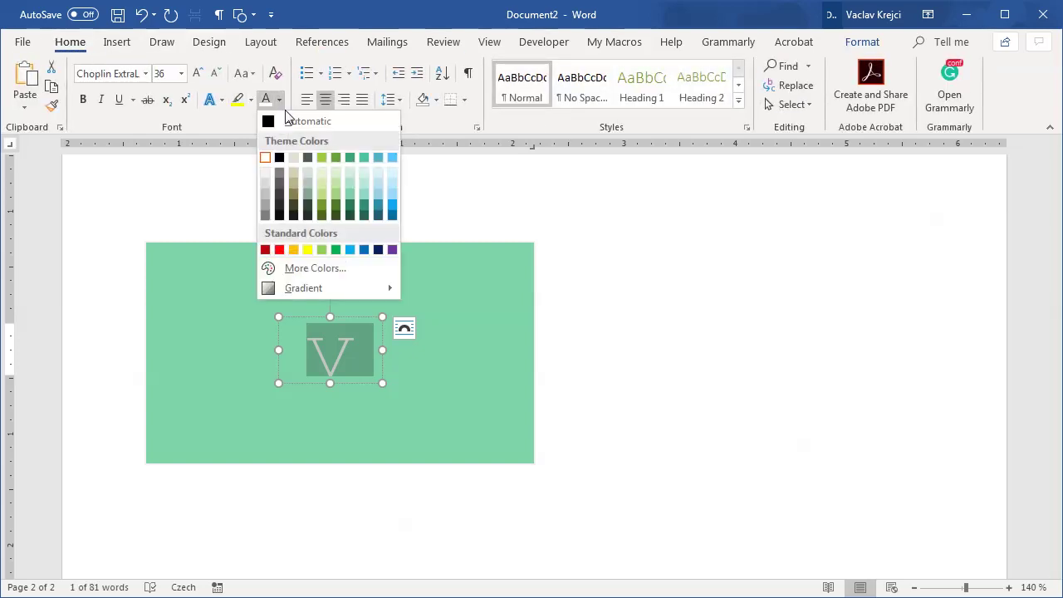
click(348, 196)
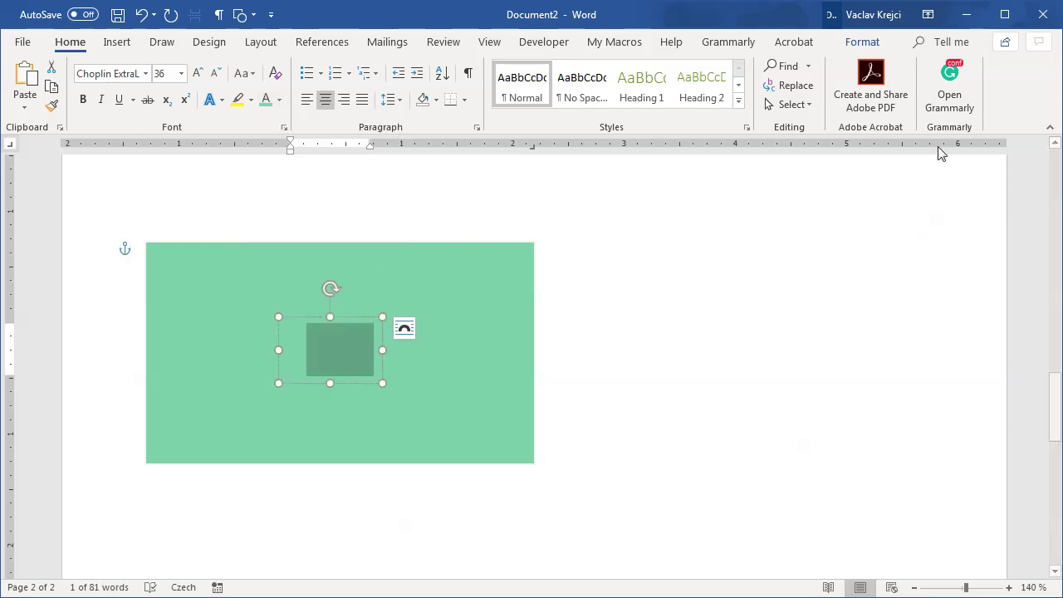
Step: Pick the hexagon from the Selection pane and fill it white
click(795, 104)
click(813, 188)
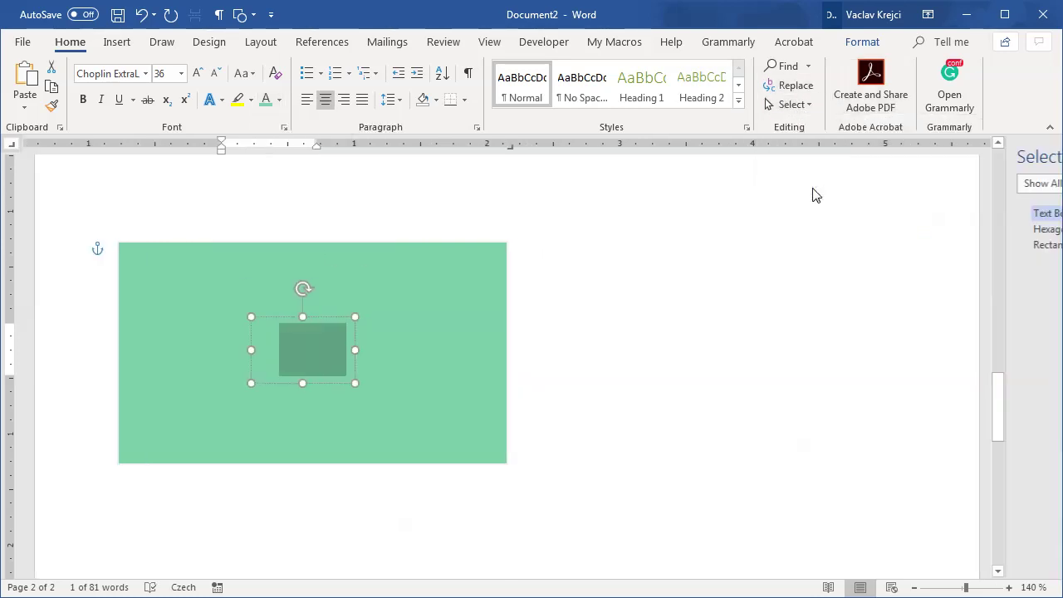
click(937, 228)
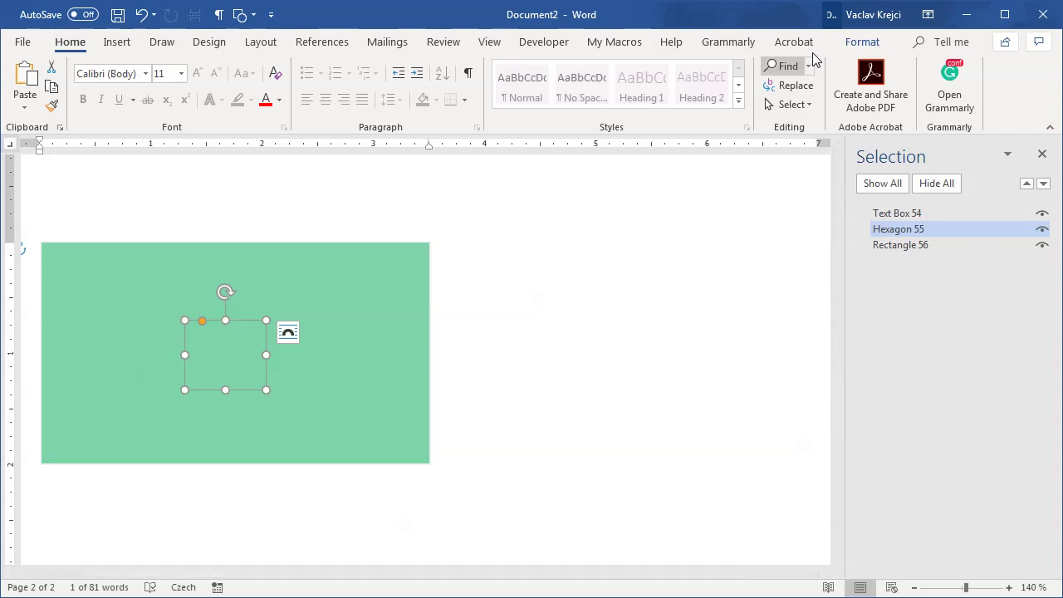
click(861, 43)
click(363, 67)
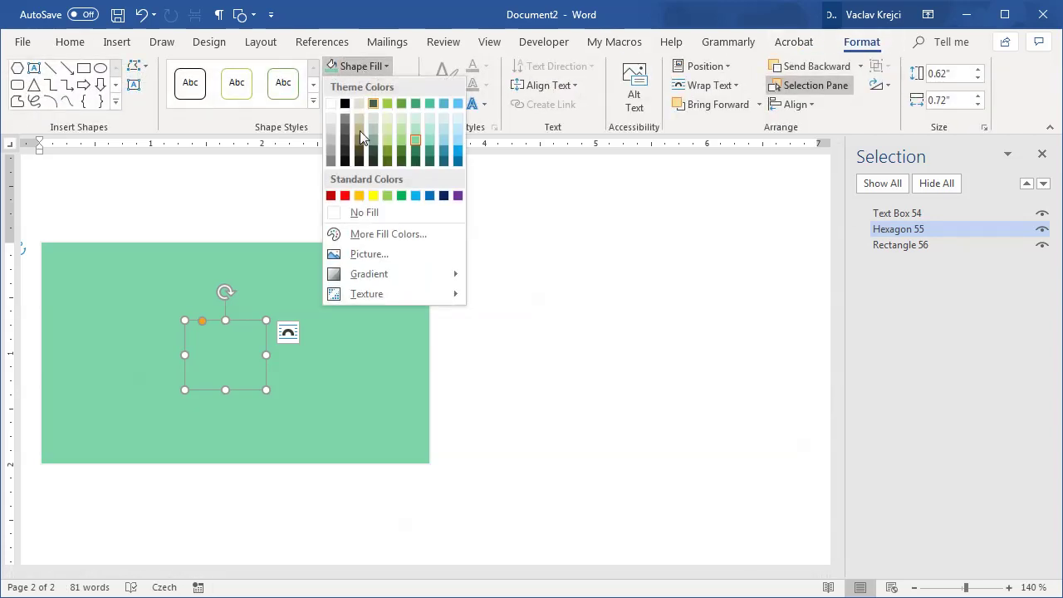
click(334, 99)
click(515, 320)
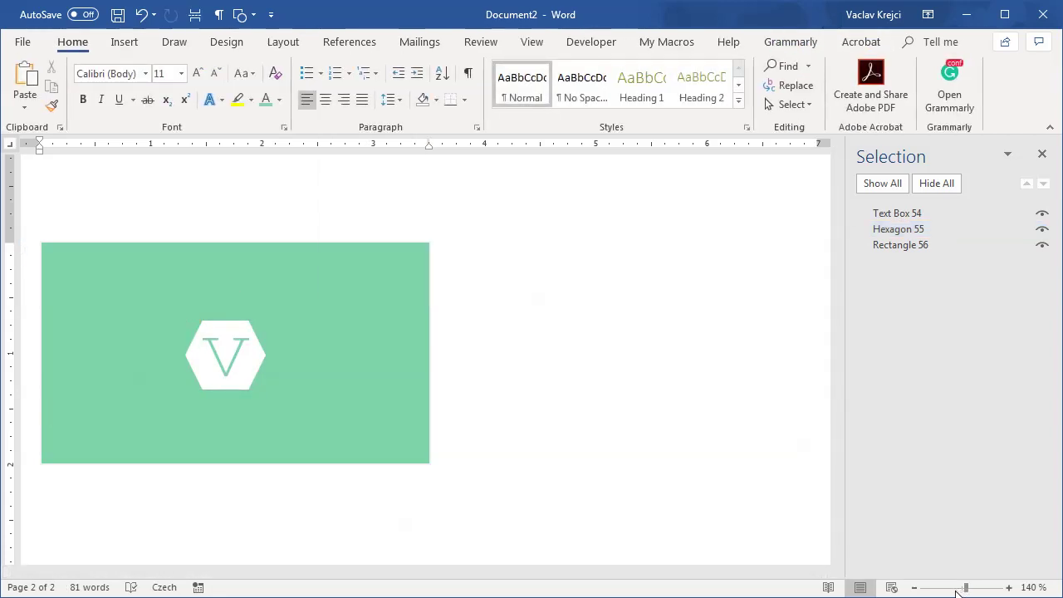
scroll(465, 387, down, 5)
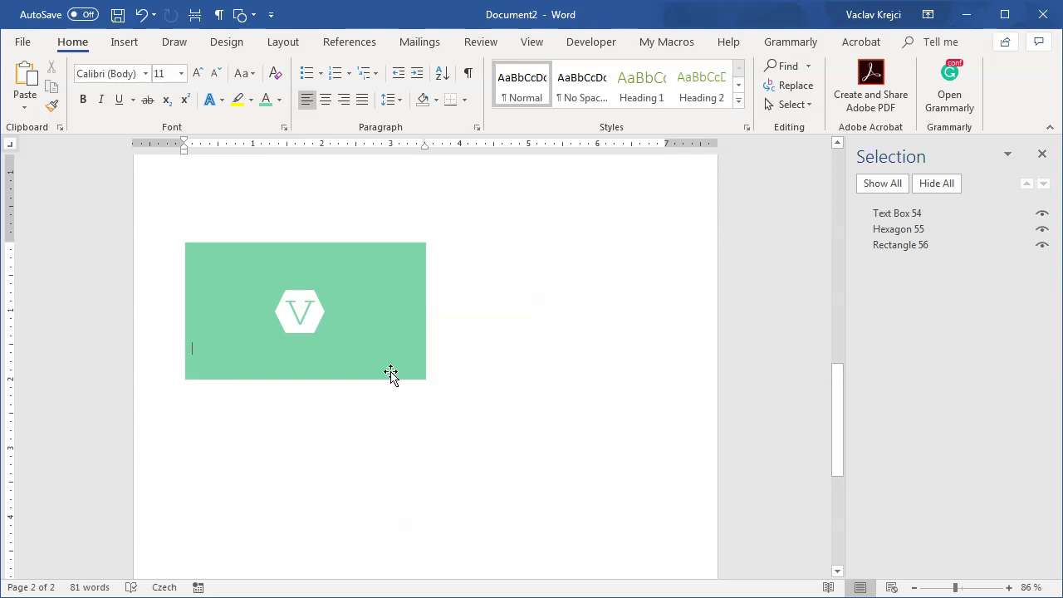
key(ctrl+a)
key(ctrl+a)
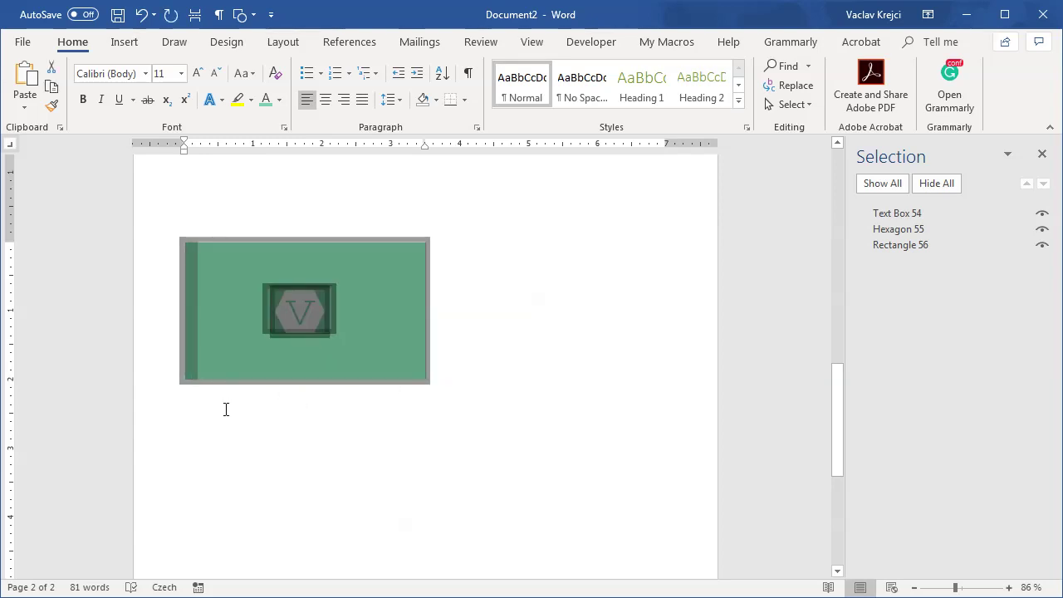
key(ctrl+c)
key(Right)
key(ctrl+v)
key(ctrl+v)
key(ctrl+v)
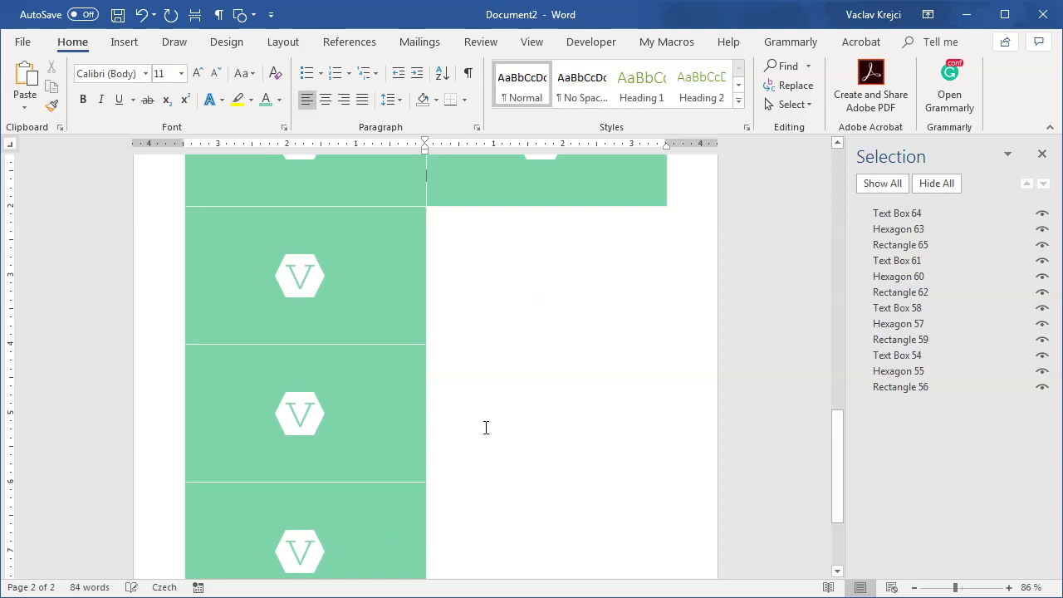
key(ctrl+v)
key(ctrl+v)
key(ctrl+v)
scroll(535, 427, up, 4)
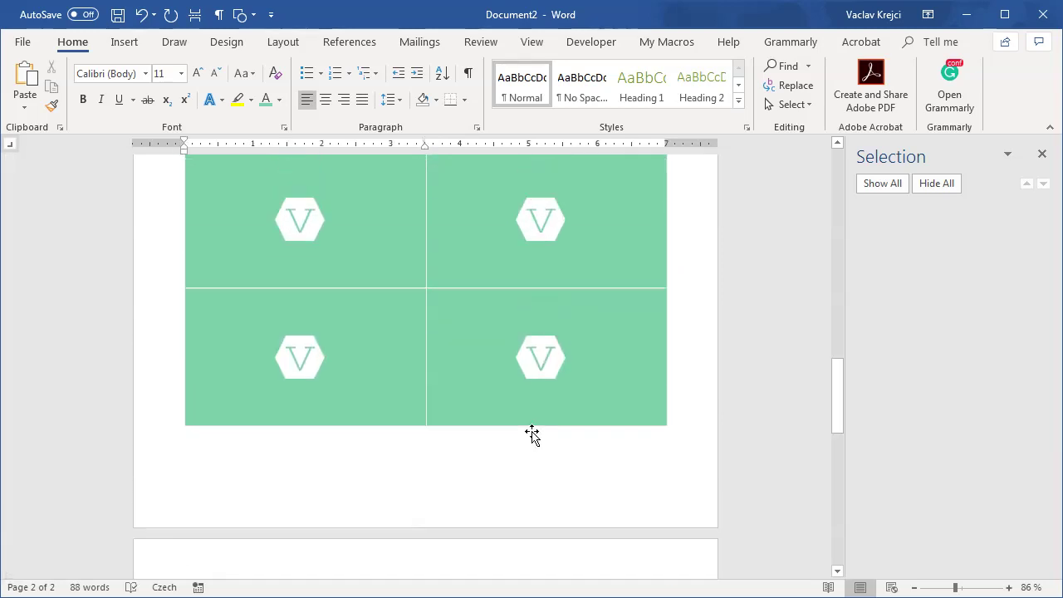
scroll(526, 396, up, 3)
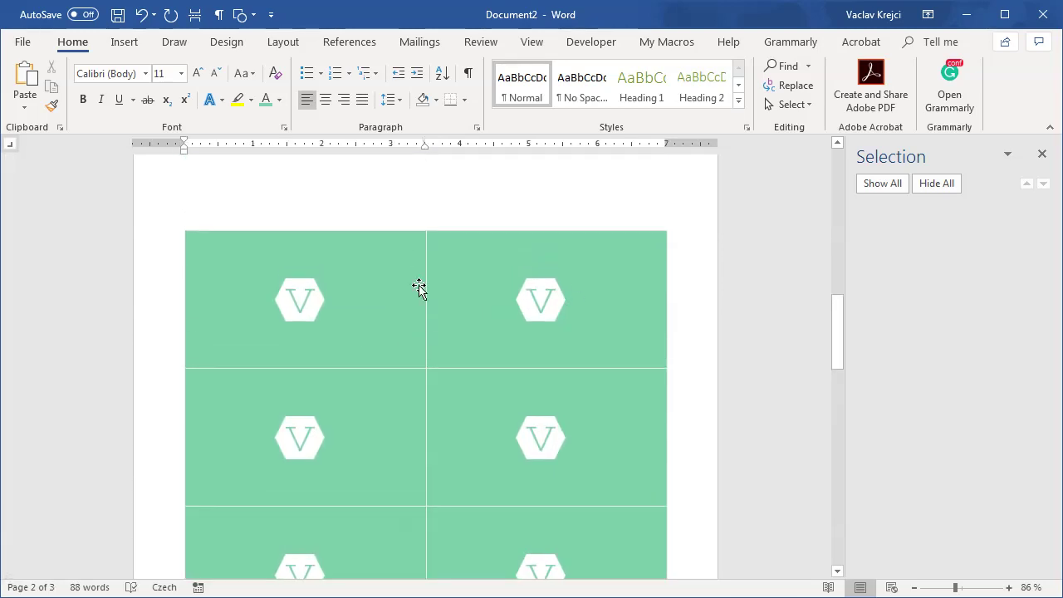
click(420, 342)
shift+click(432, 351)
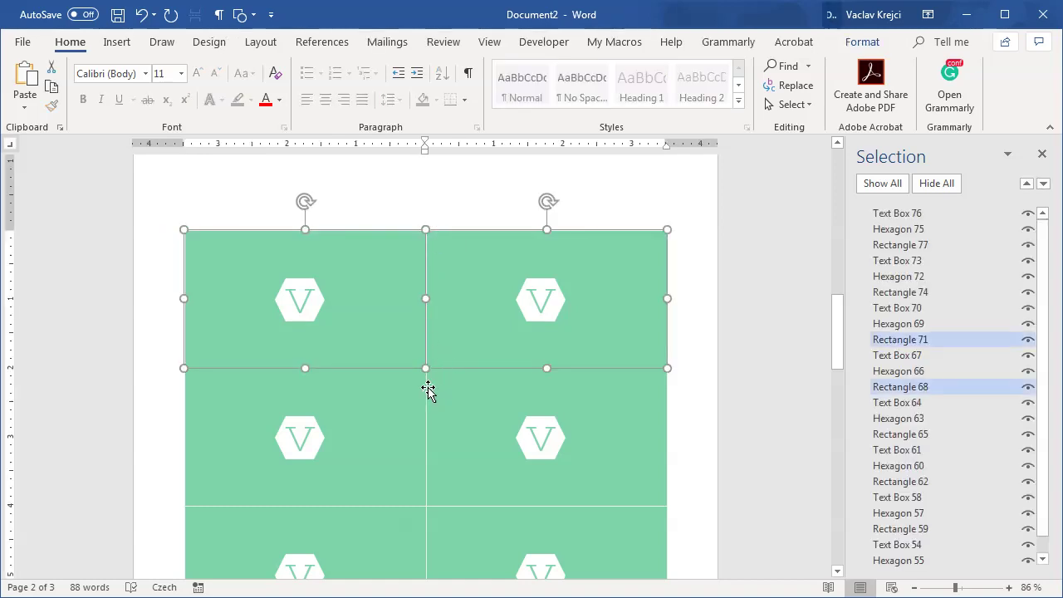
shift+click(427, 387)
shift+click(410, 392)
scroll(424, 395, down, 3)
shift+click(437, 375)
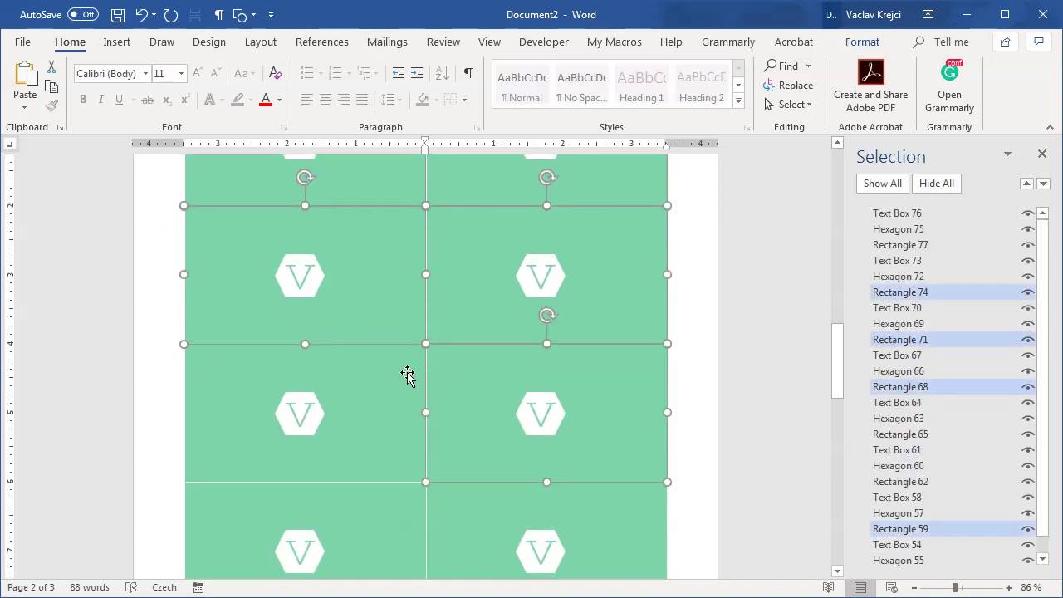
shift+click(408, 375)
shift+click(447, 522)
shift+click(411, 509)
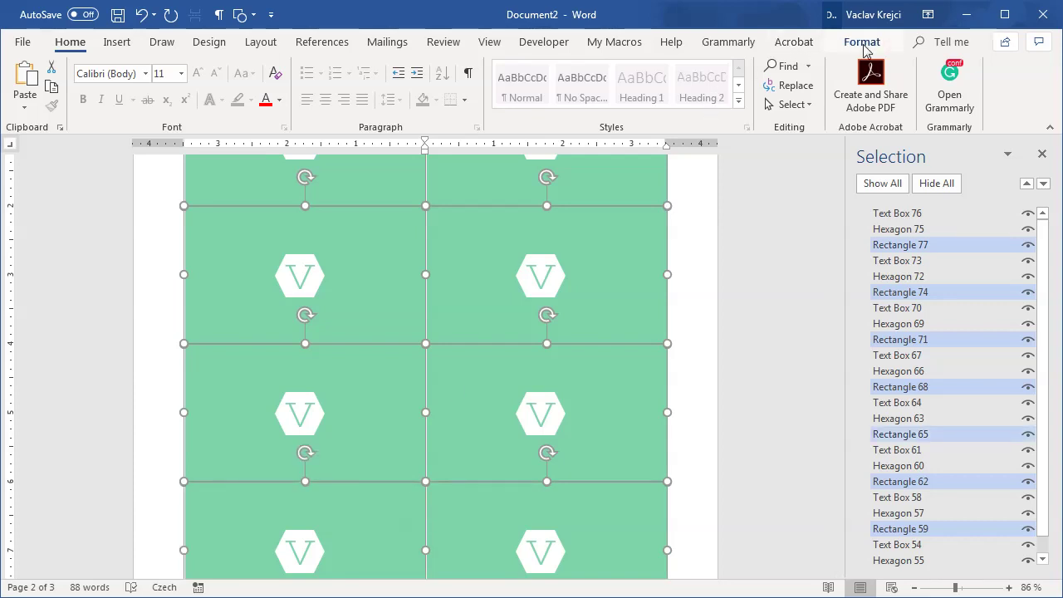
click(371, 85)
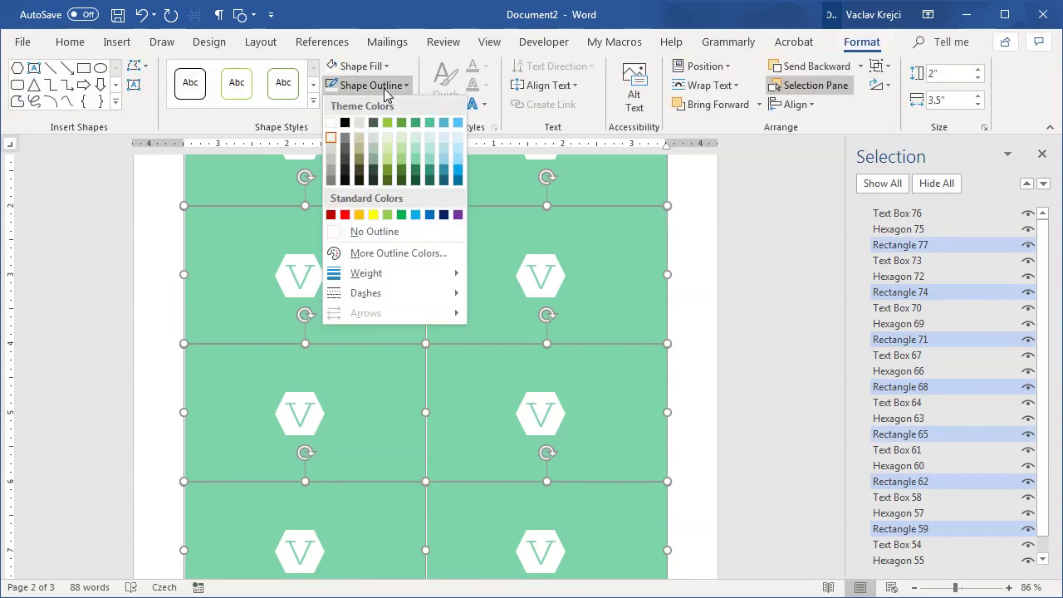
click(378, 230)
ctrl+scroll(614, 392, down, 3)
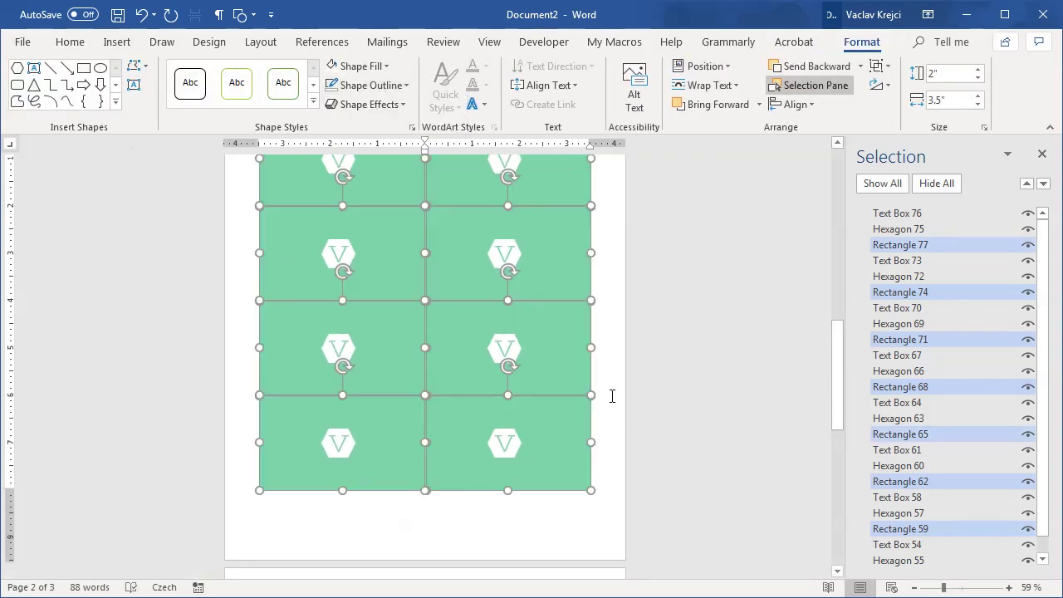
click(614, 392)
scroll(560, 374, up, 3)
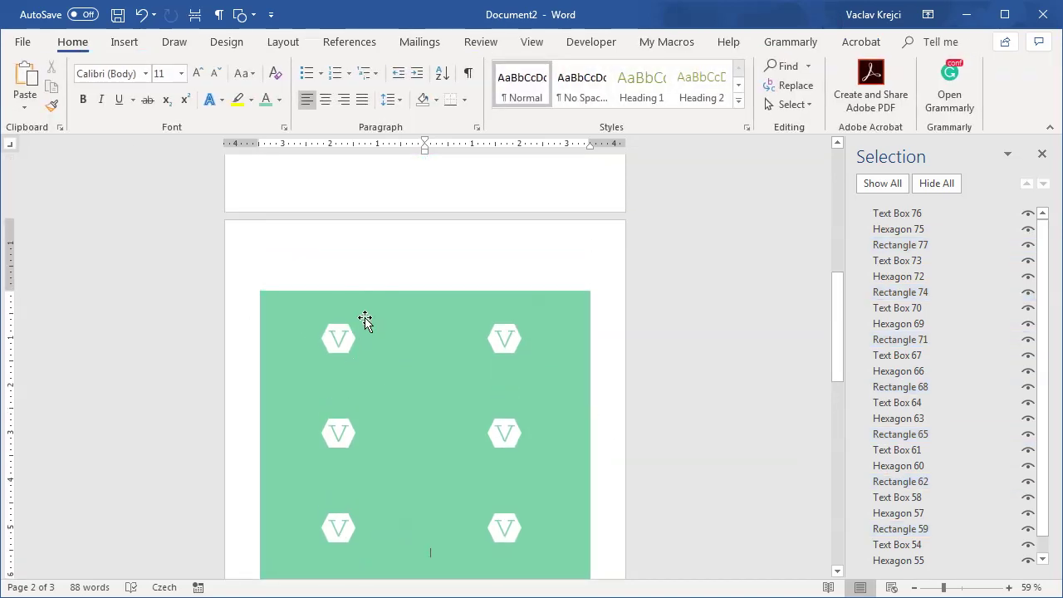
scroll(508, 288, up, 5)
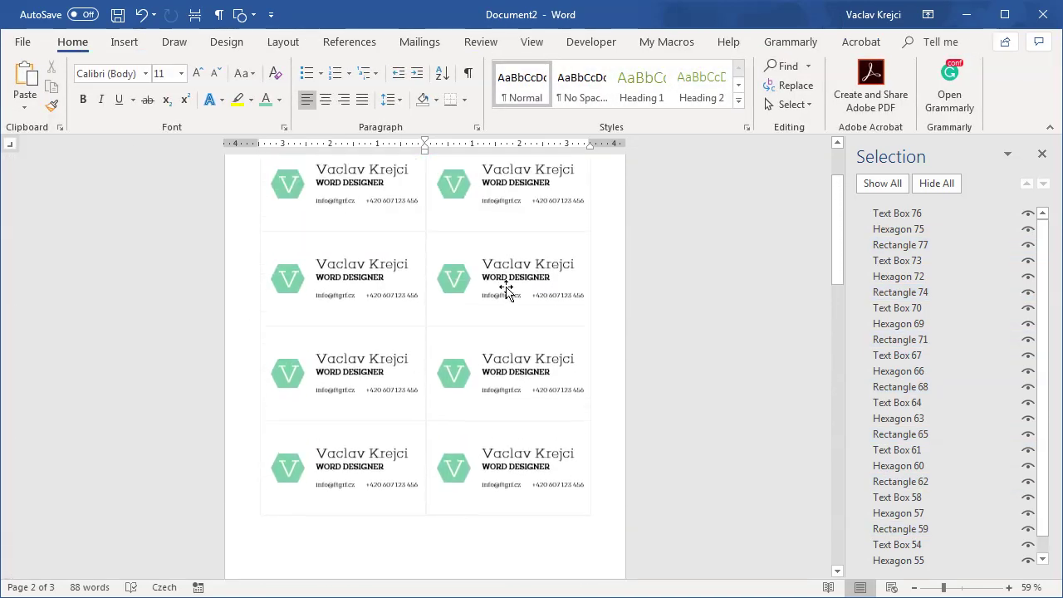
scroll(508, 288, down, 5)
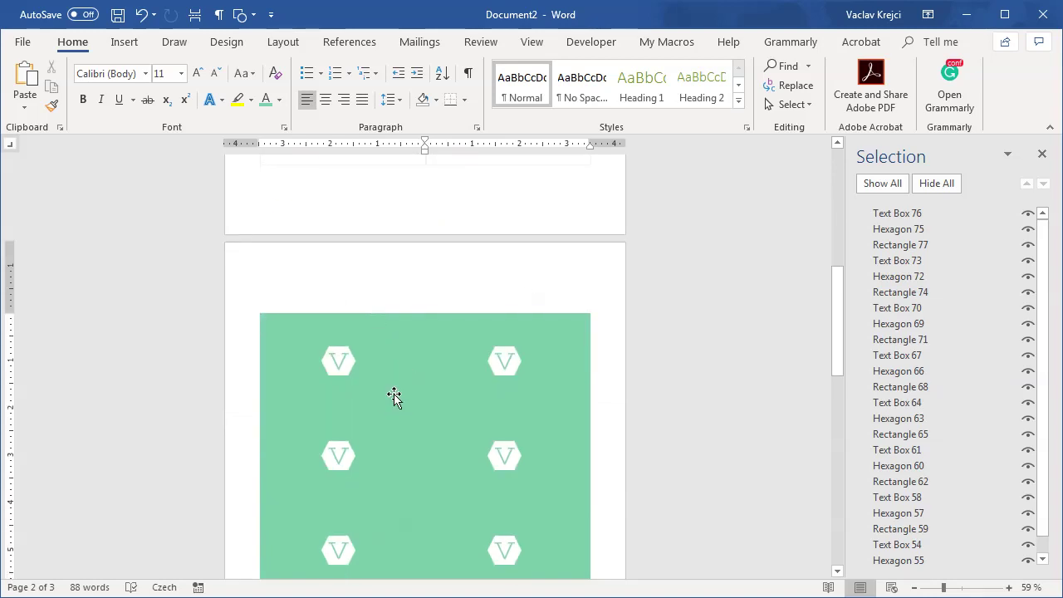
scroll(418, 379, down, 3)
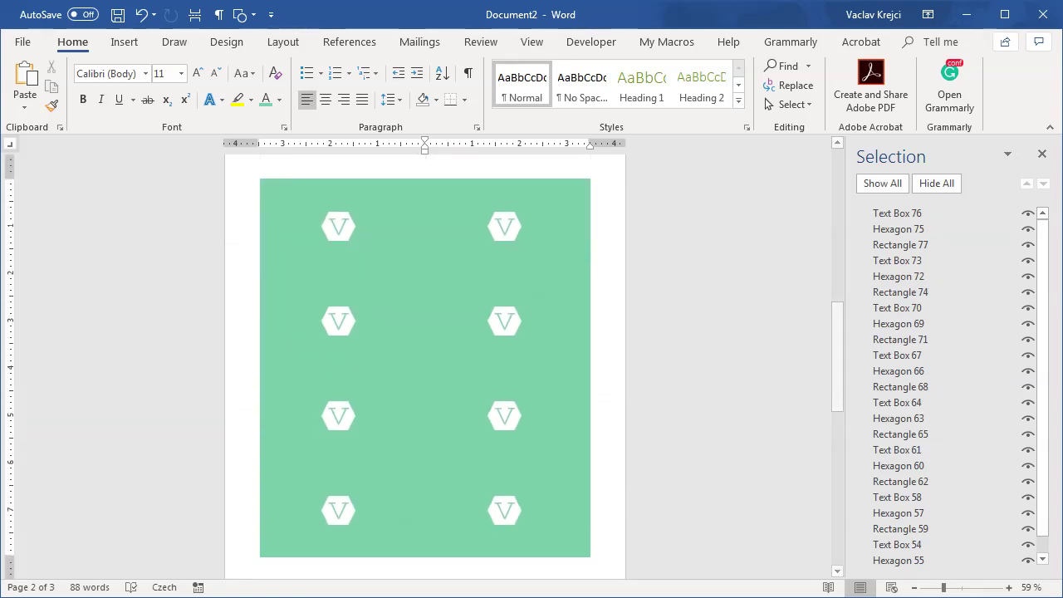
Step: Draw a rectangle covering the green back page
drag(941, 590, 938, 589)
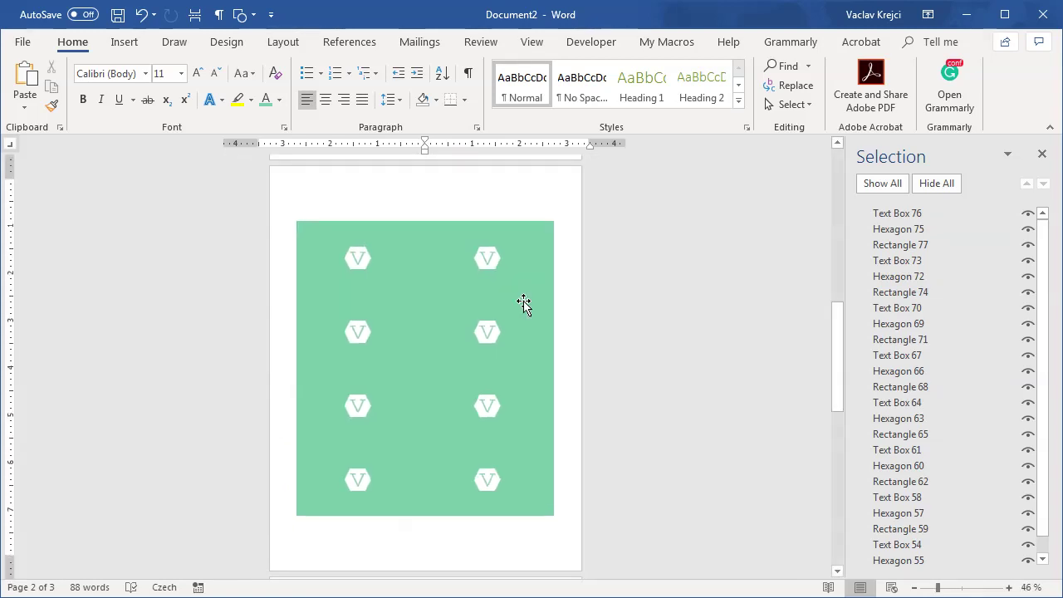
click(126, 43)
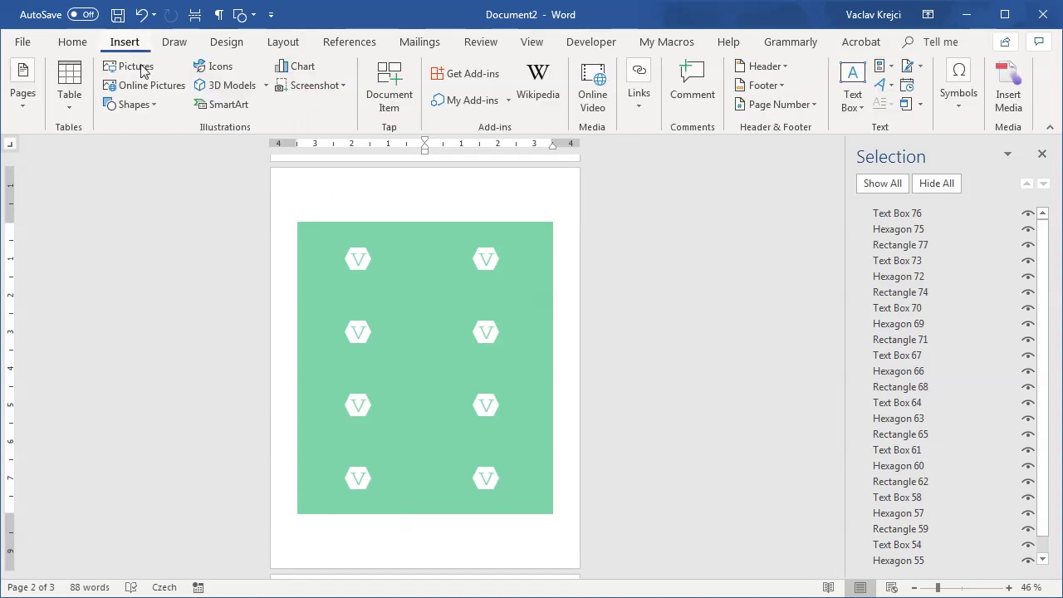
click(132, 104)
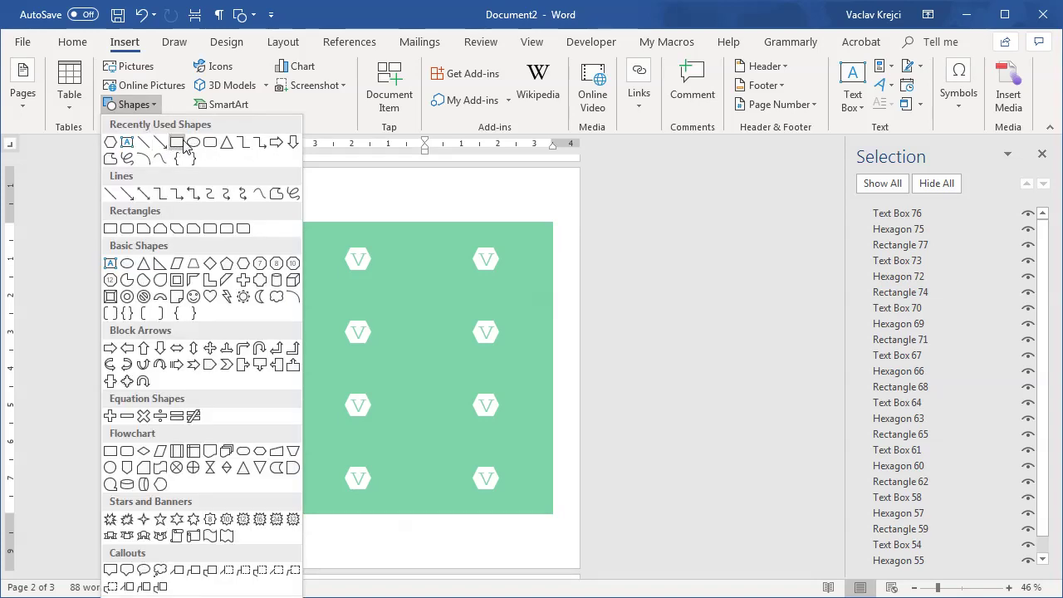
click(179, 143)
drag(291, 211, 565, 531)
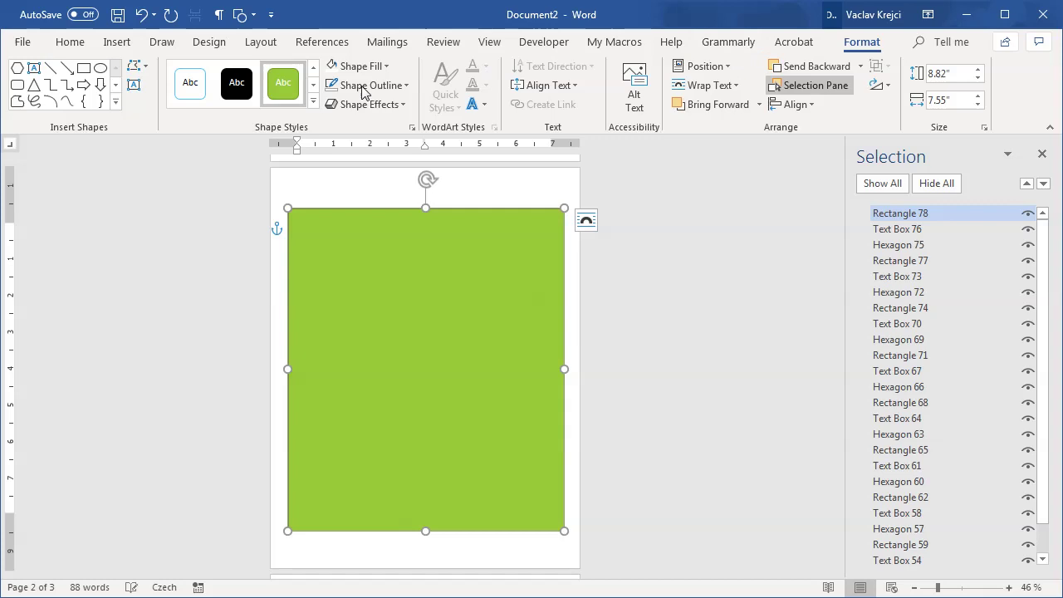
Step: Fill the rectangle teal-green, remove its outline, and send it behind the logos
click(353, 67)
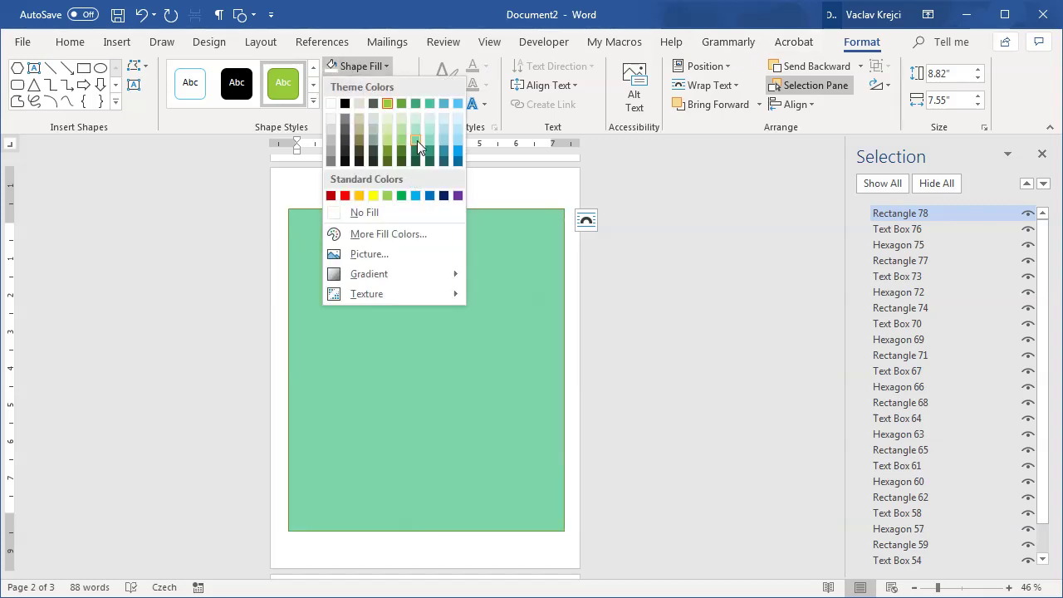
click(417, 140)
click(371, 86)
click(370, 231)
right_click(391, 239)
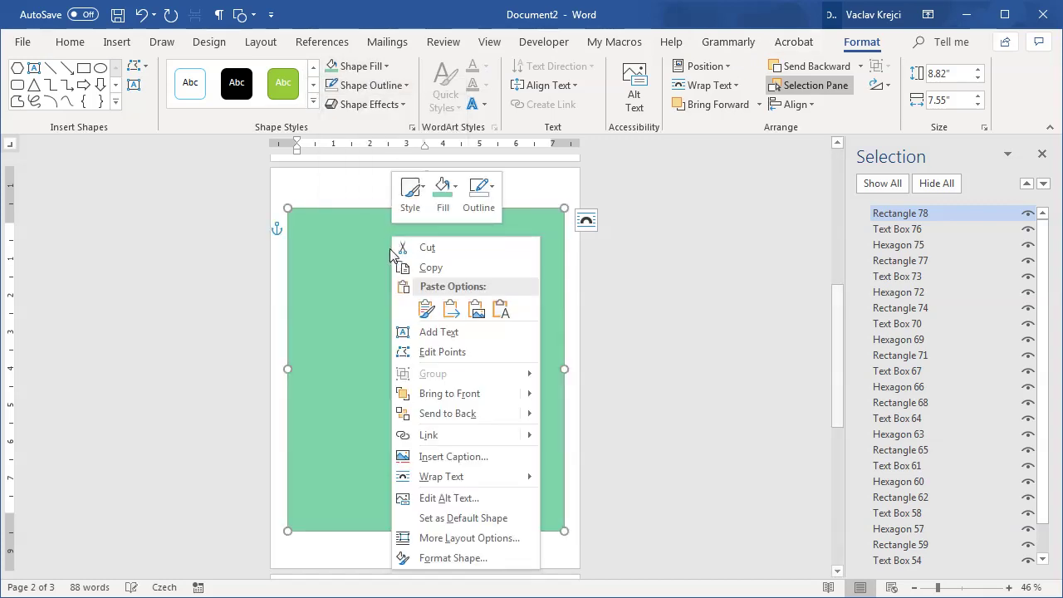
click(448, 413)
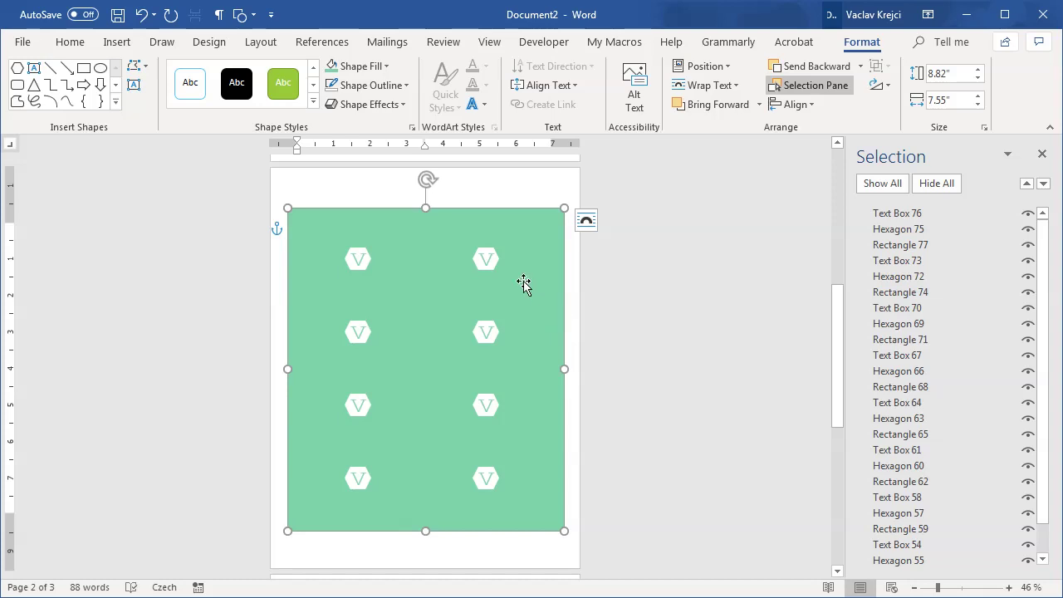
click(573, 292)
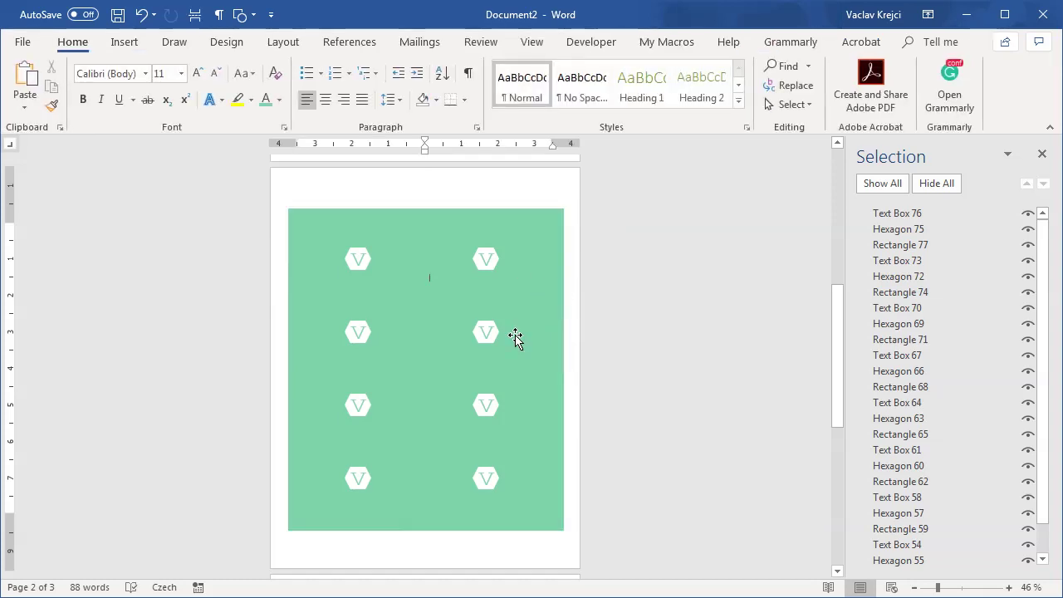
click(957, 592)
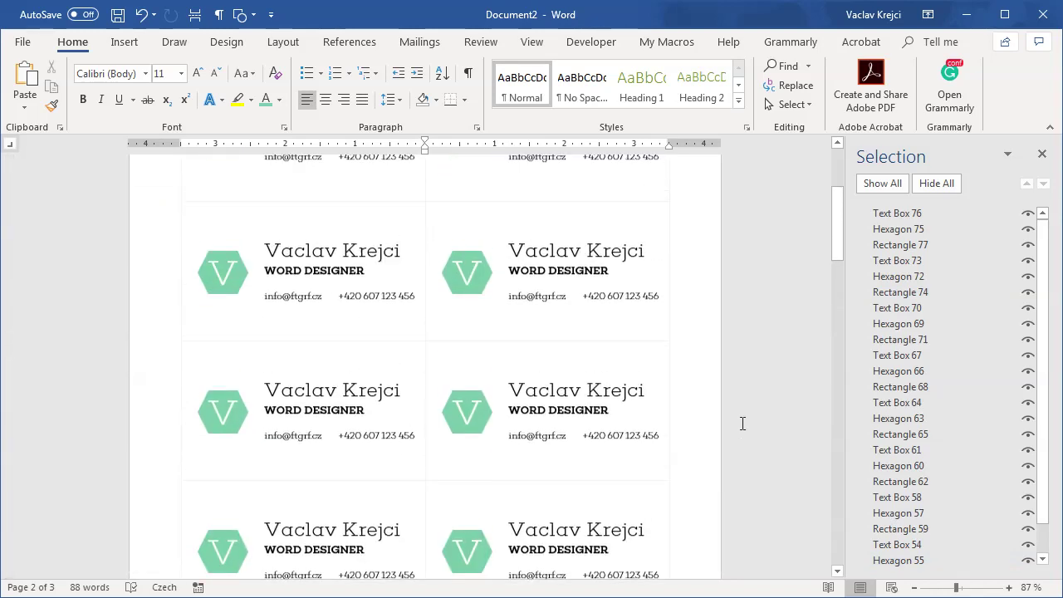
Step: Close the Selection pane, toggle formatting marks on and off, and open the File Info screen
scroll(742, 424, up, 3)
scroll(750, 370, down, 5)
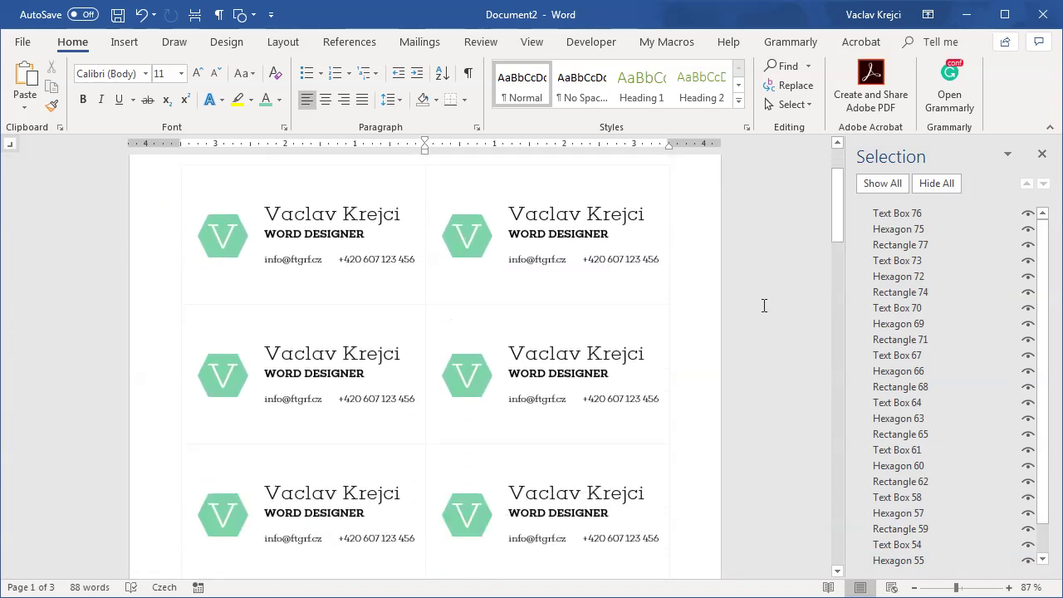
scroll(764, 311, down, 5)
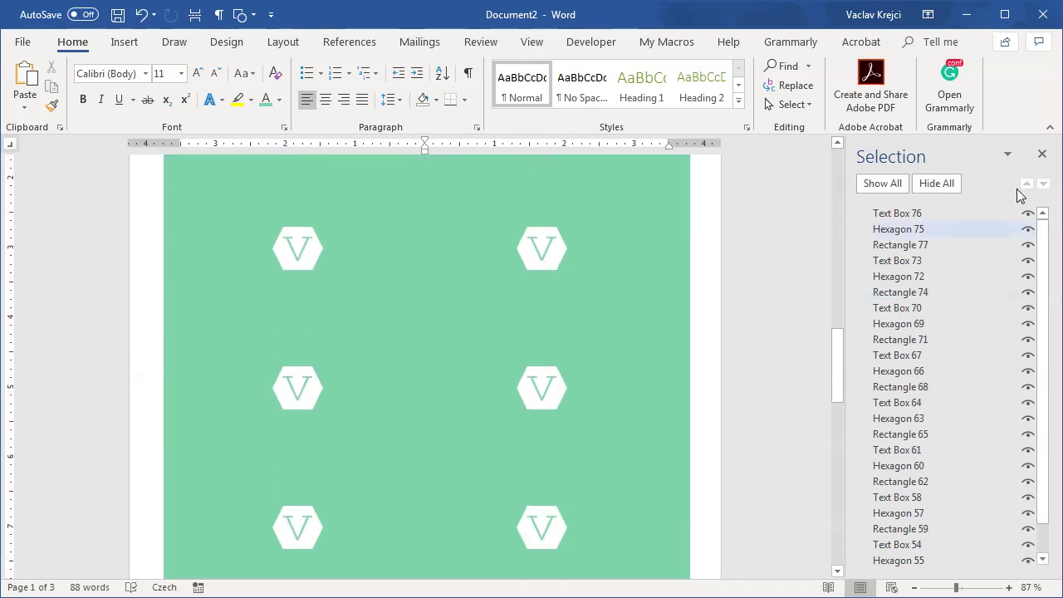
click(1042, 154)
scroll(862, 329, down, 4)
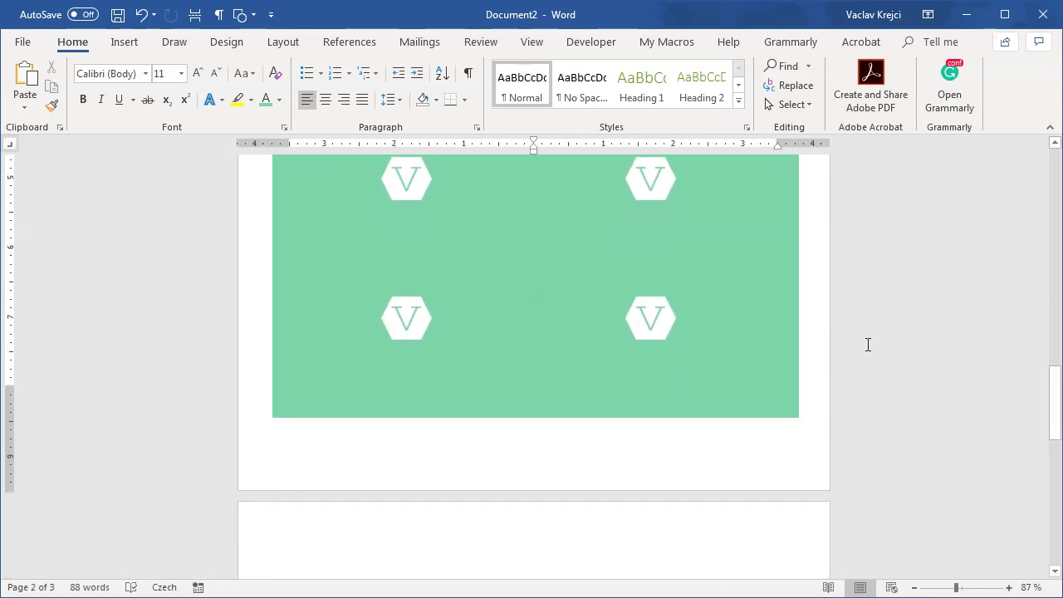
scroll(856, 351, up, 1)
click(219, 14)
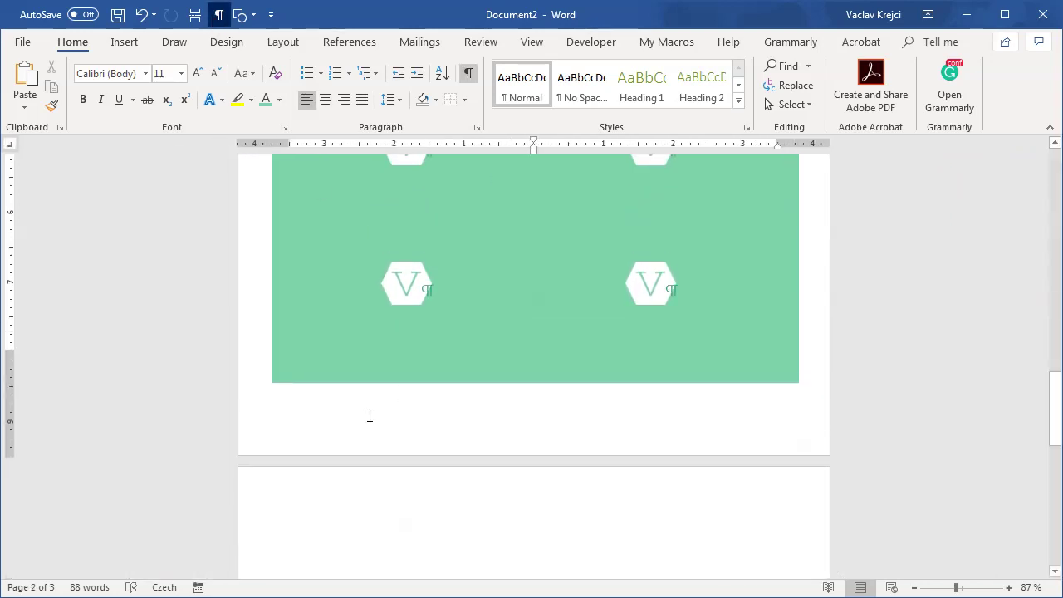
click(219, 14)
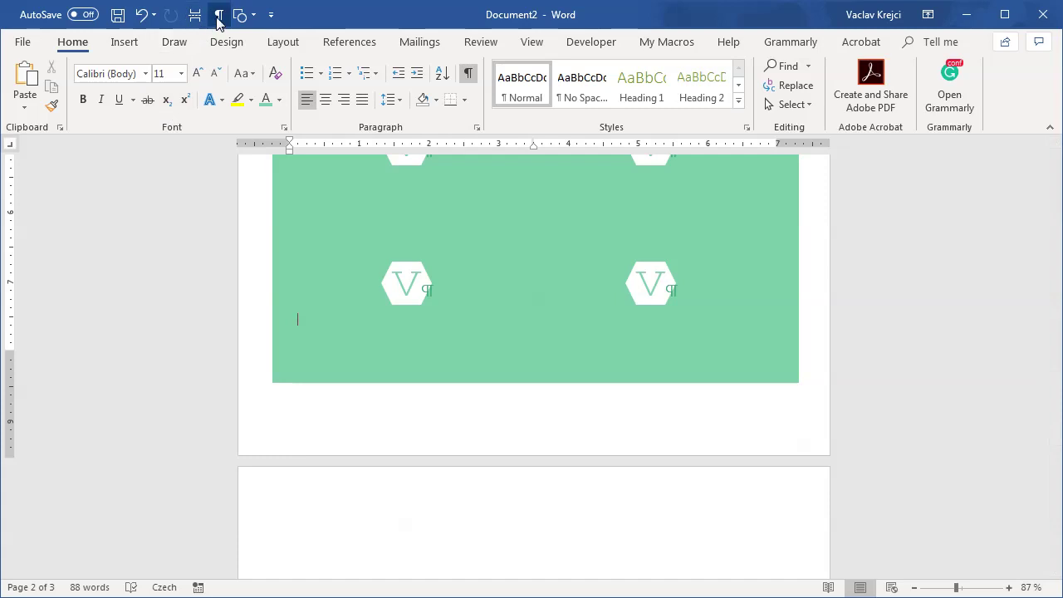
scroll(698, 297, up, 5)
scroll(698, 299, up, 5)
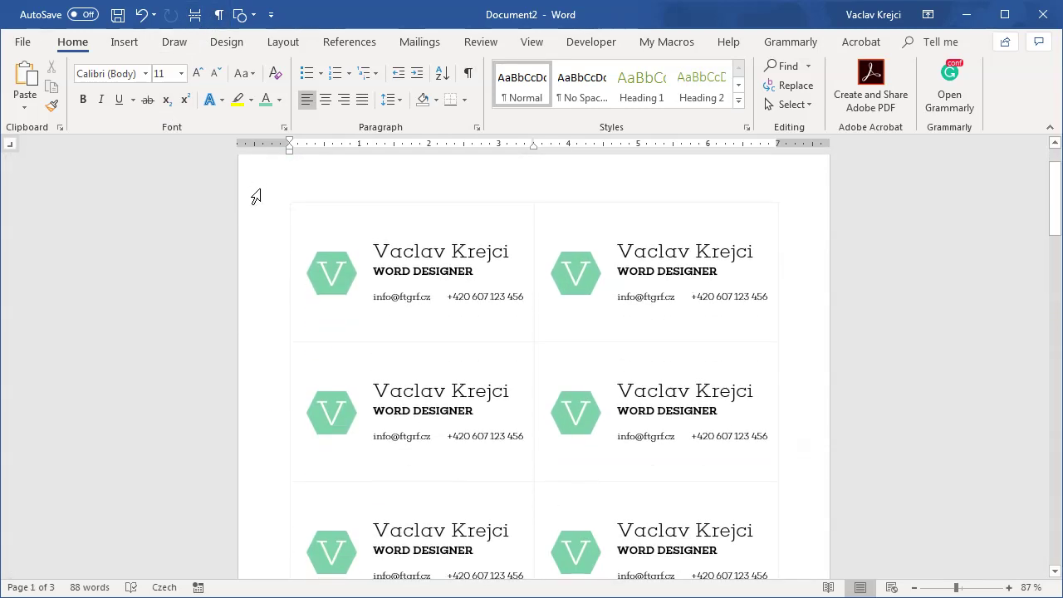
click(23, 41)
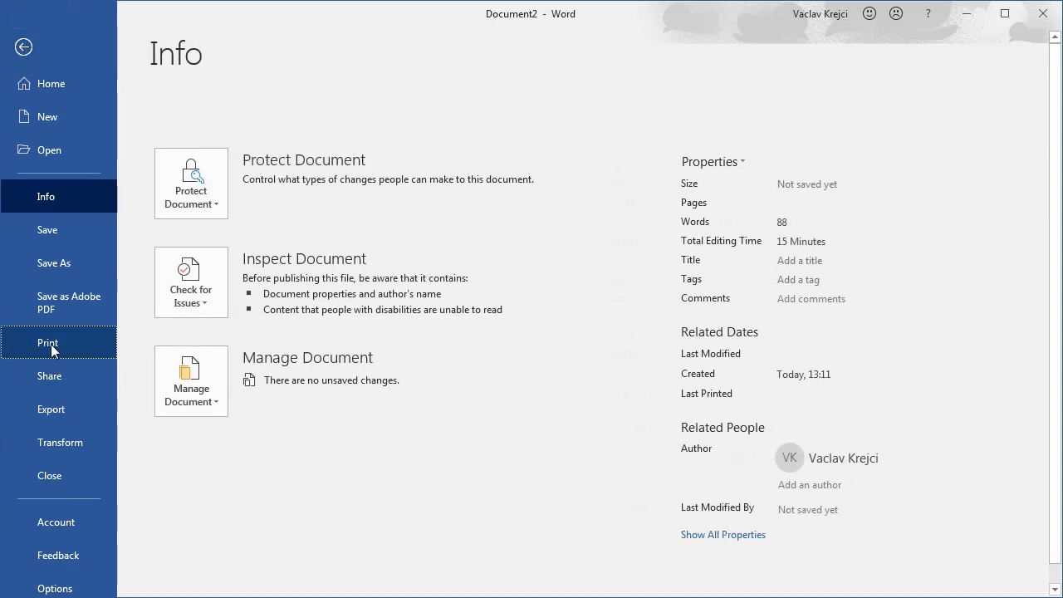
Step: Switch printing to Print on Both Sides, flipping on the long edge, and check the page 2 preview
click(51, 344)
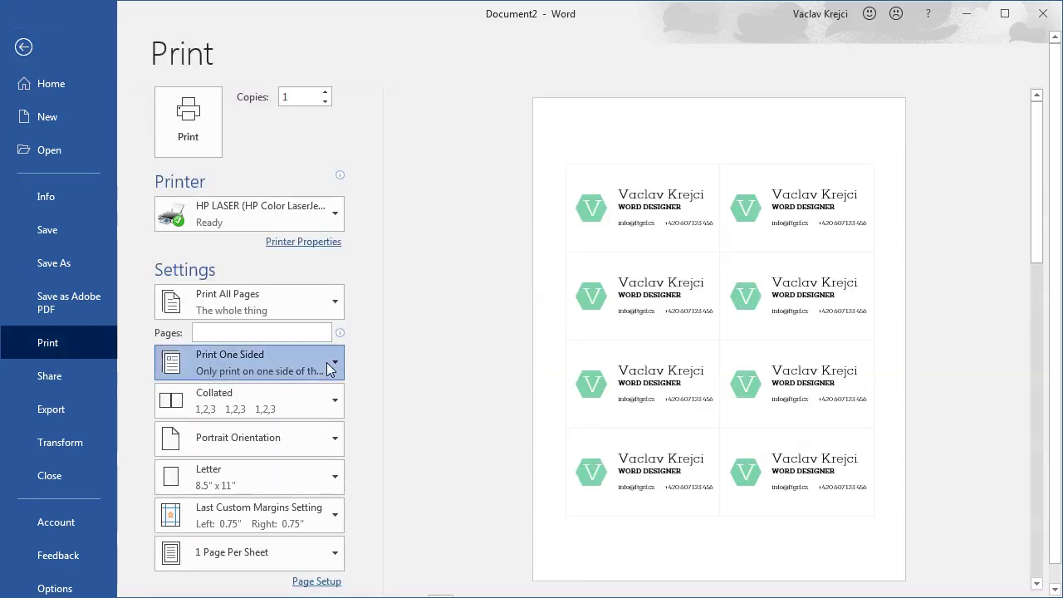
click(331, 369)
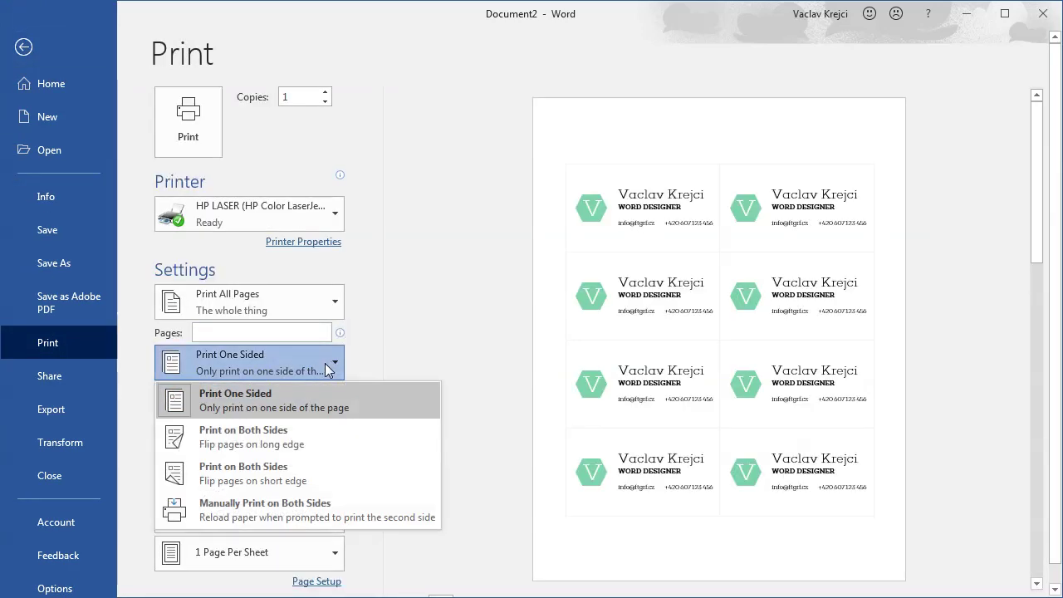
click(288, 448)
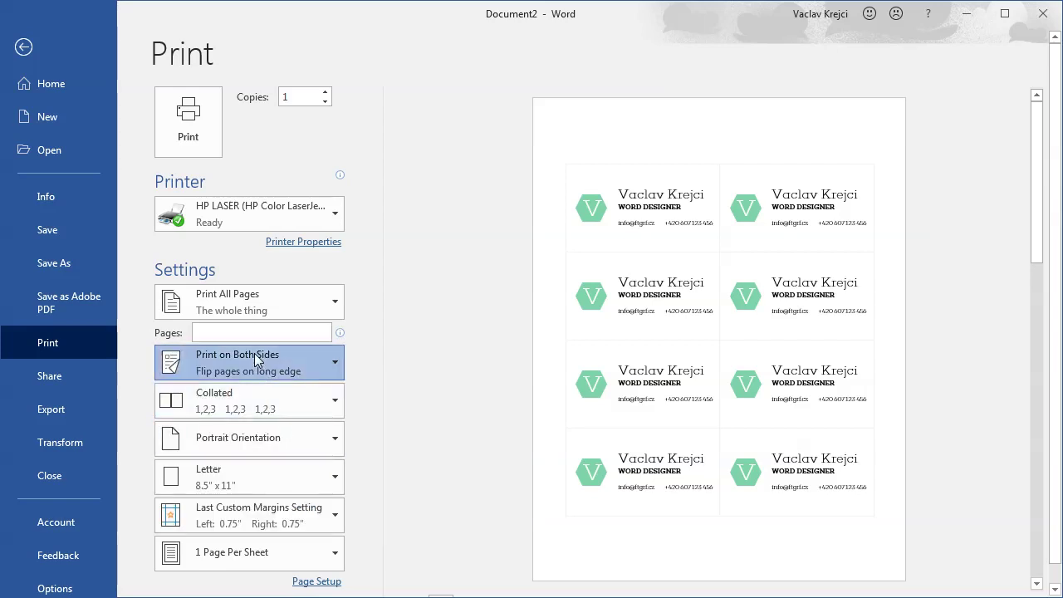
drag(1041, 244, 1038, 404)
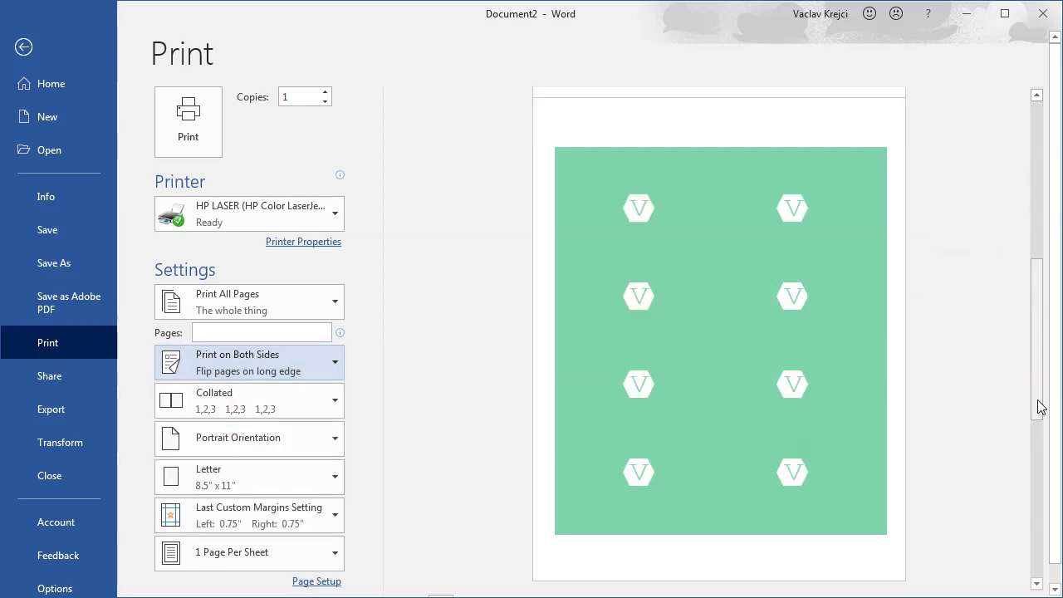
click(24, 45)
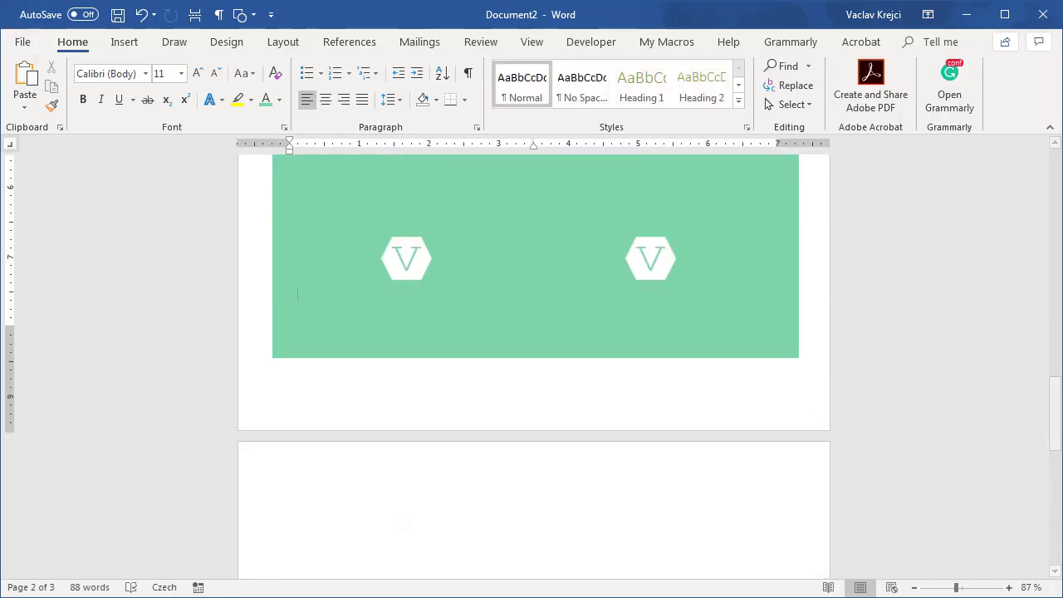